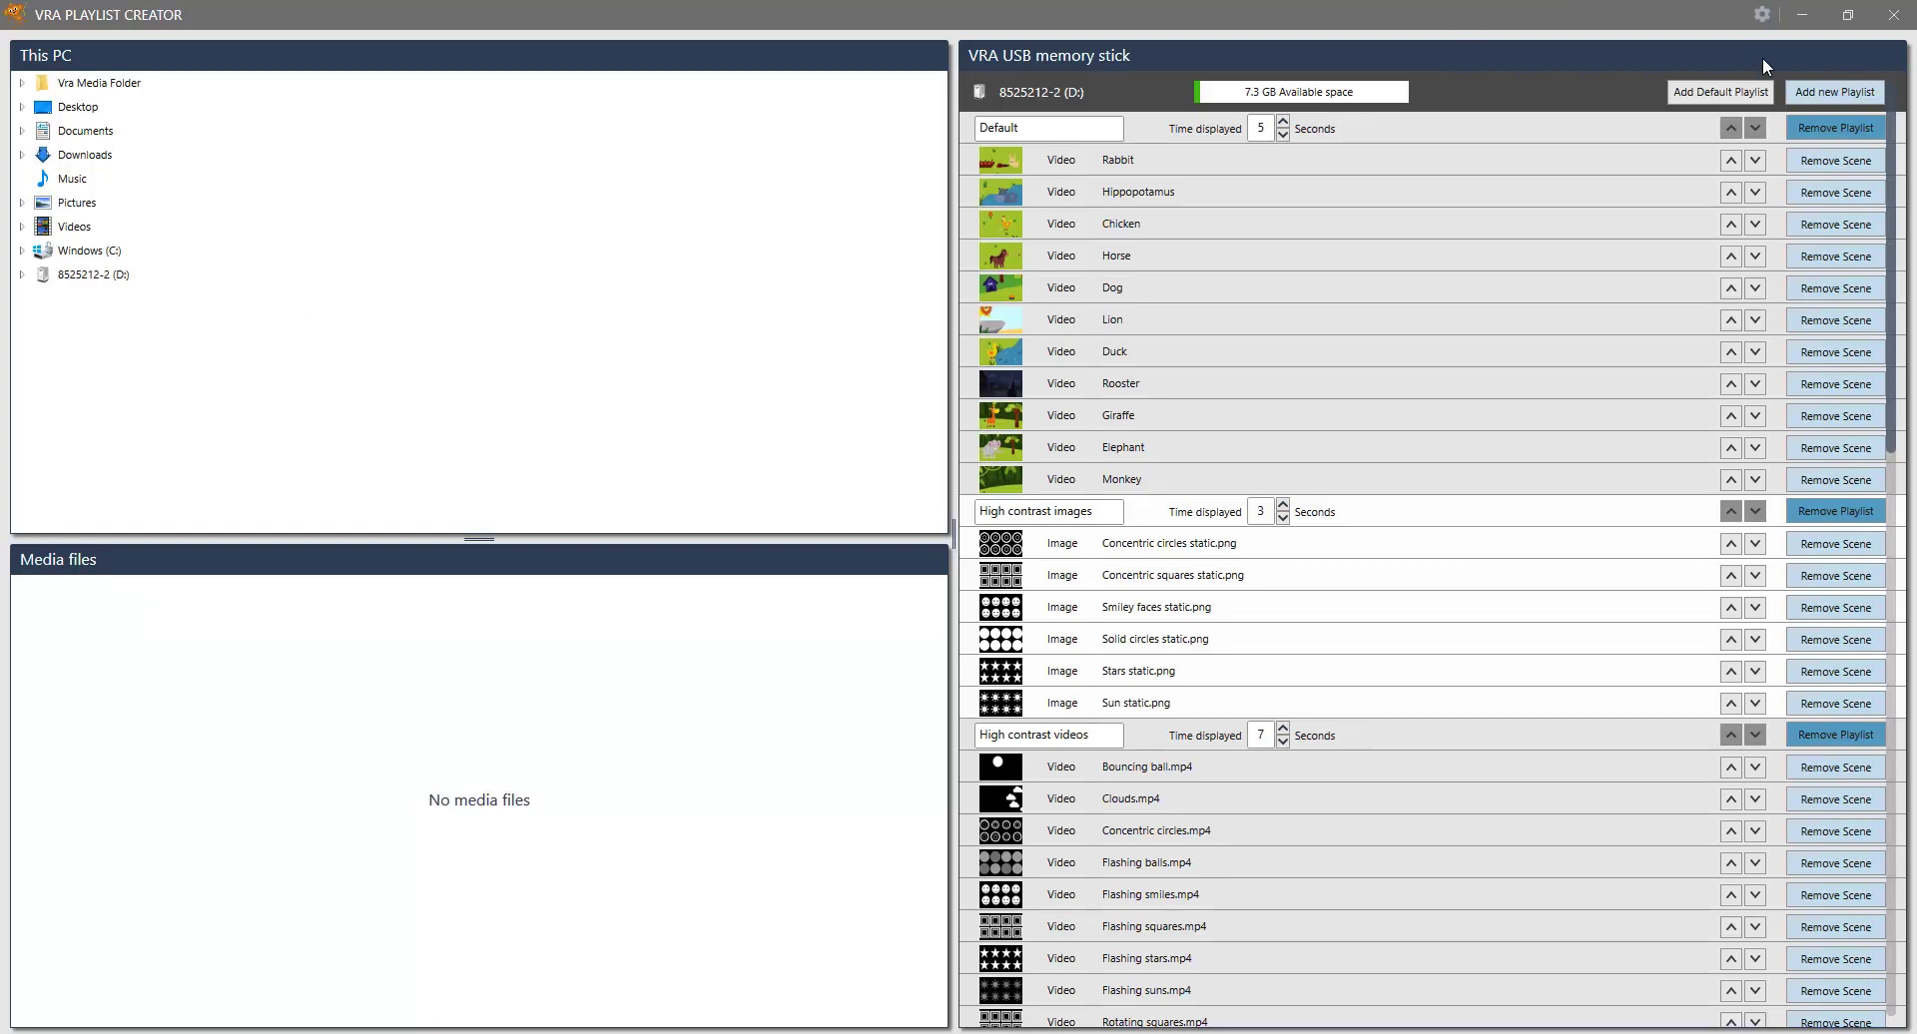
Add a new playlist to the memory stick and rename New Playlist 1 to Mickey Mouse
left_click(1832, 98)
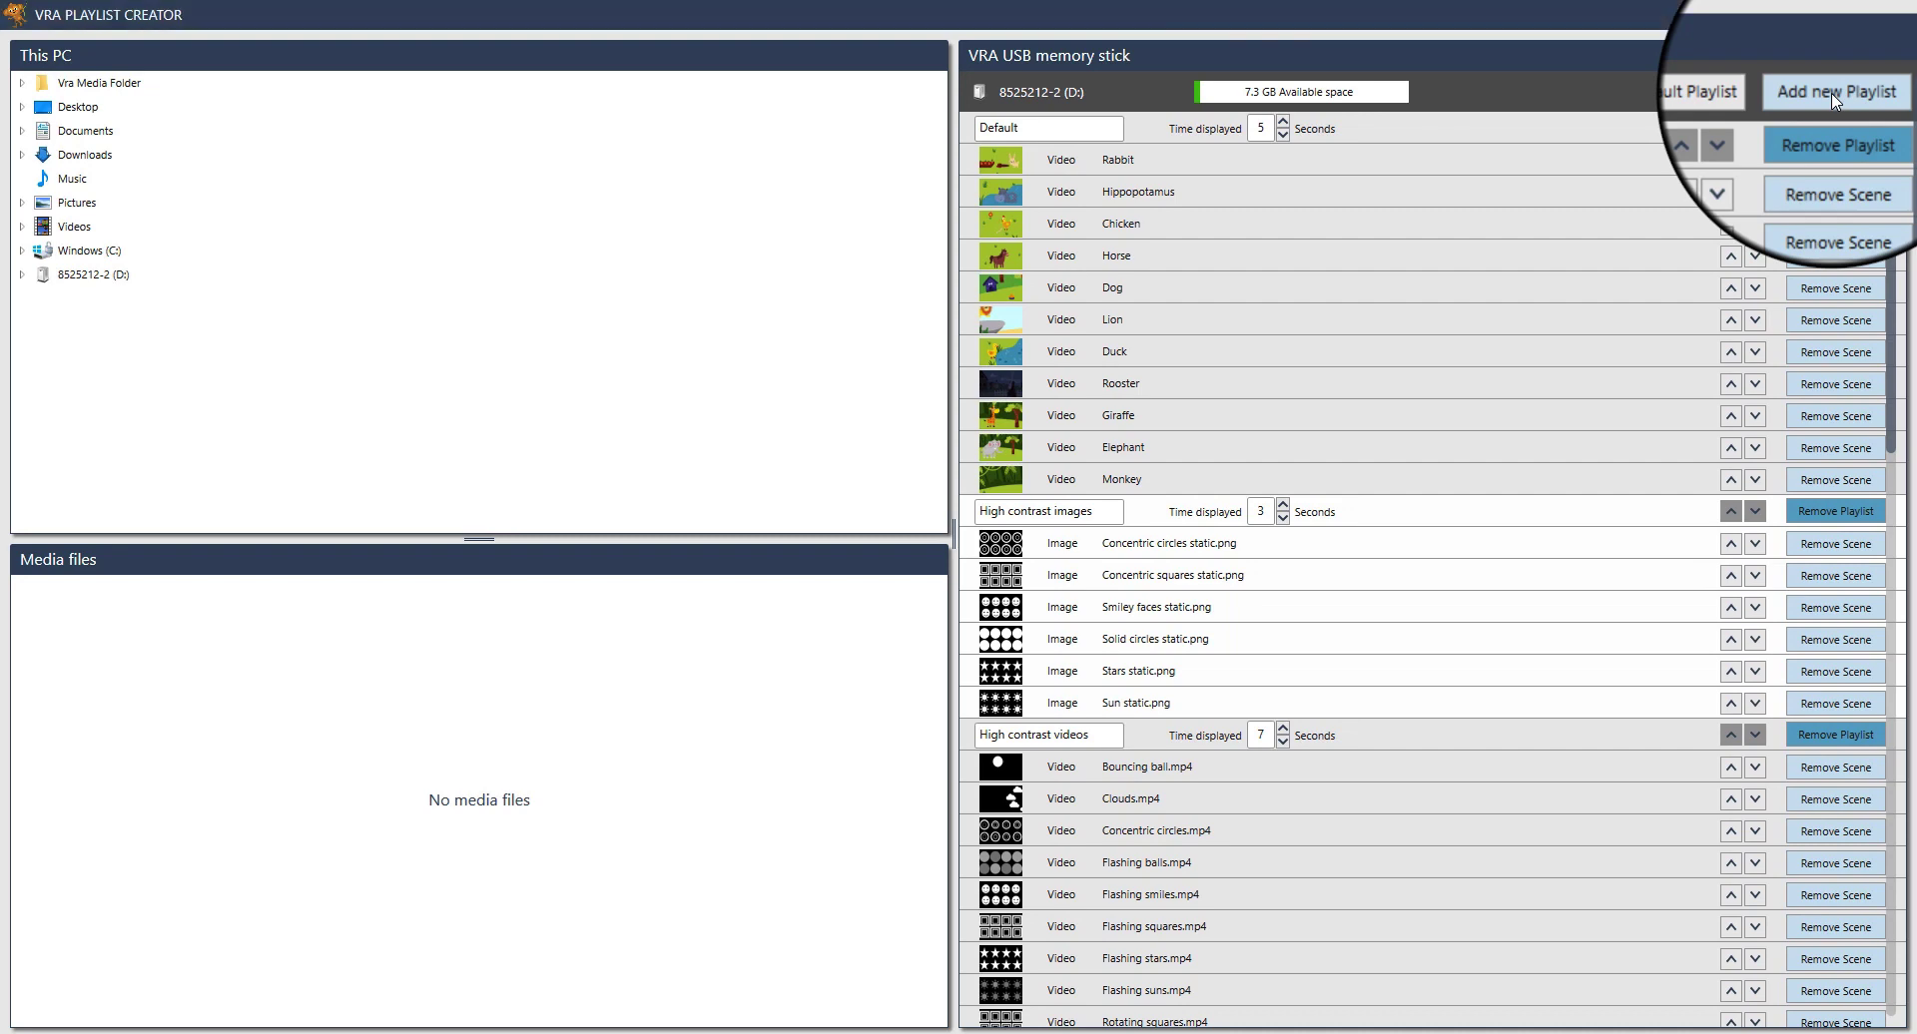
scroll(1398, 738, "down", 7)
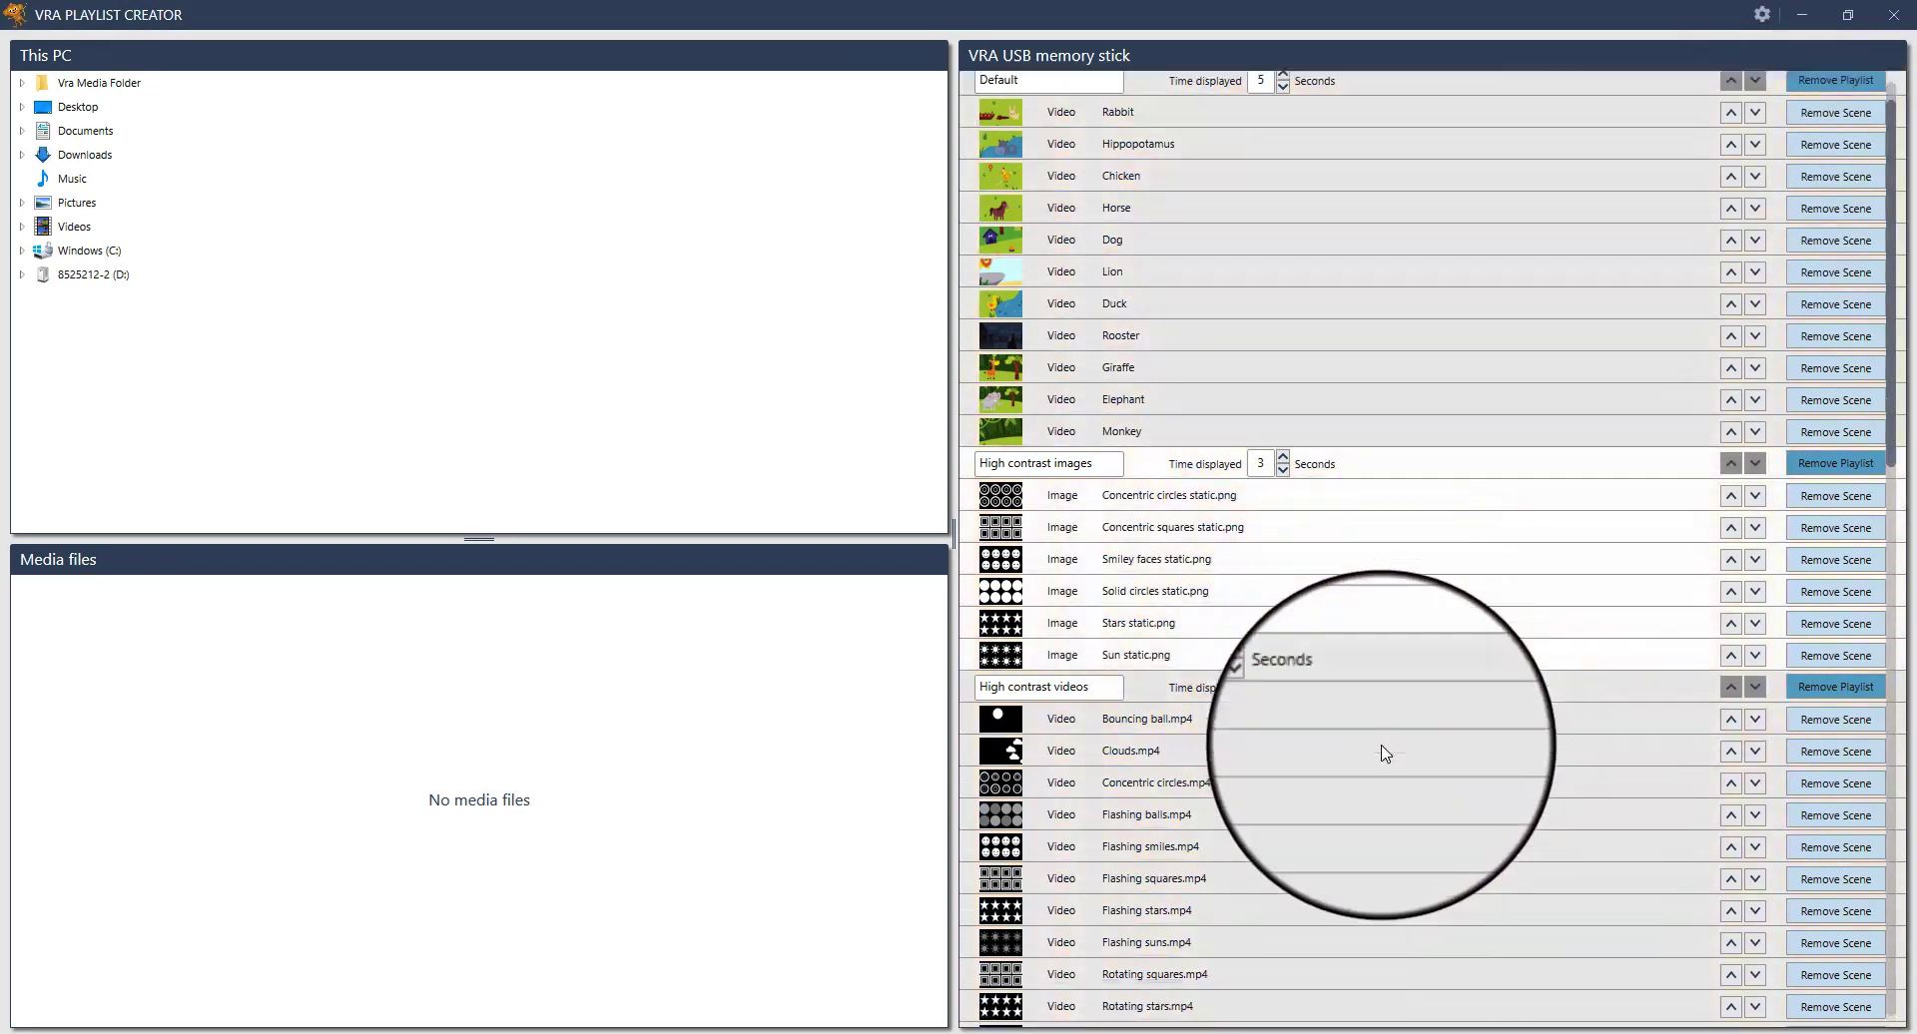
scroll(1382, 754, "down", 20)
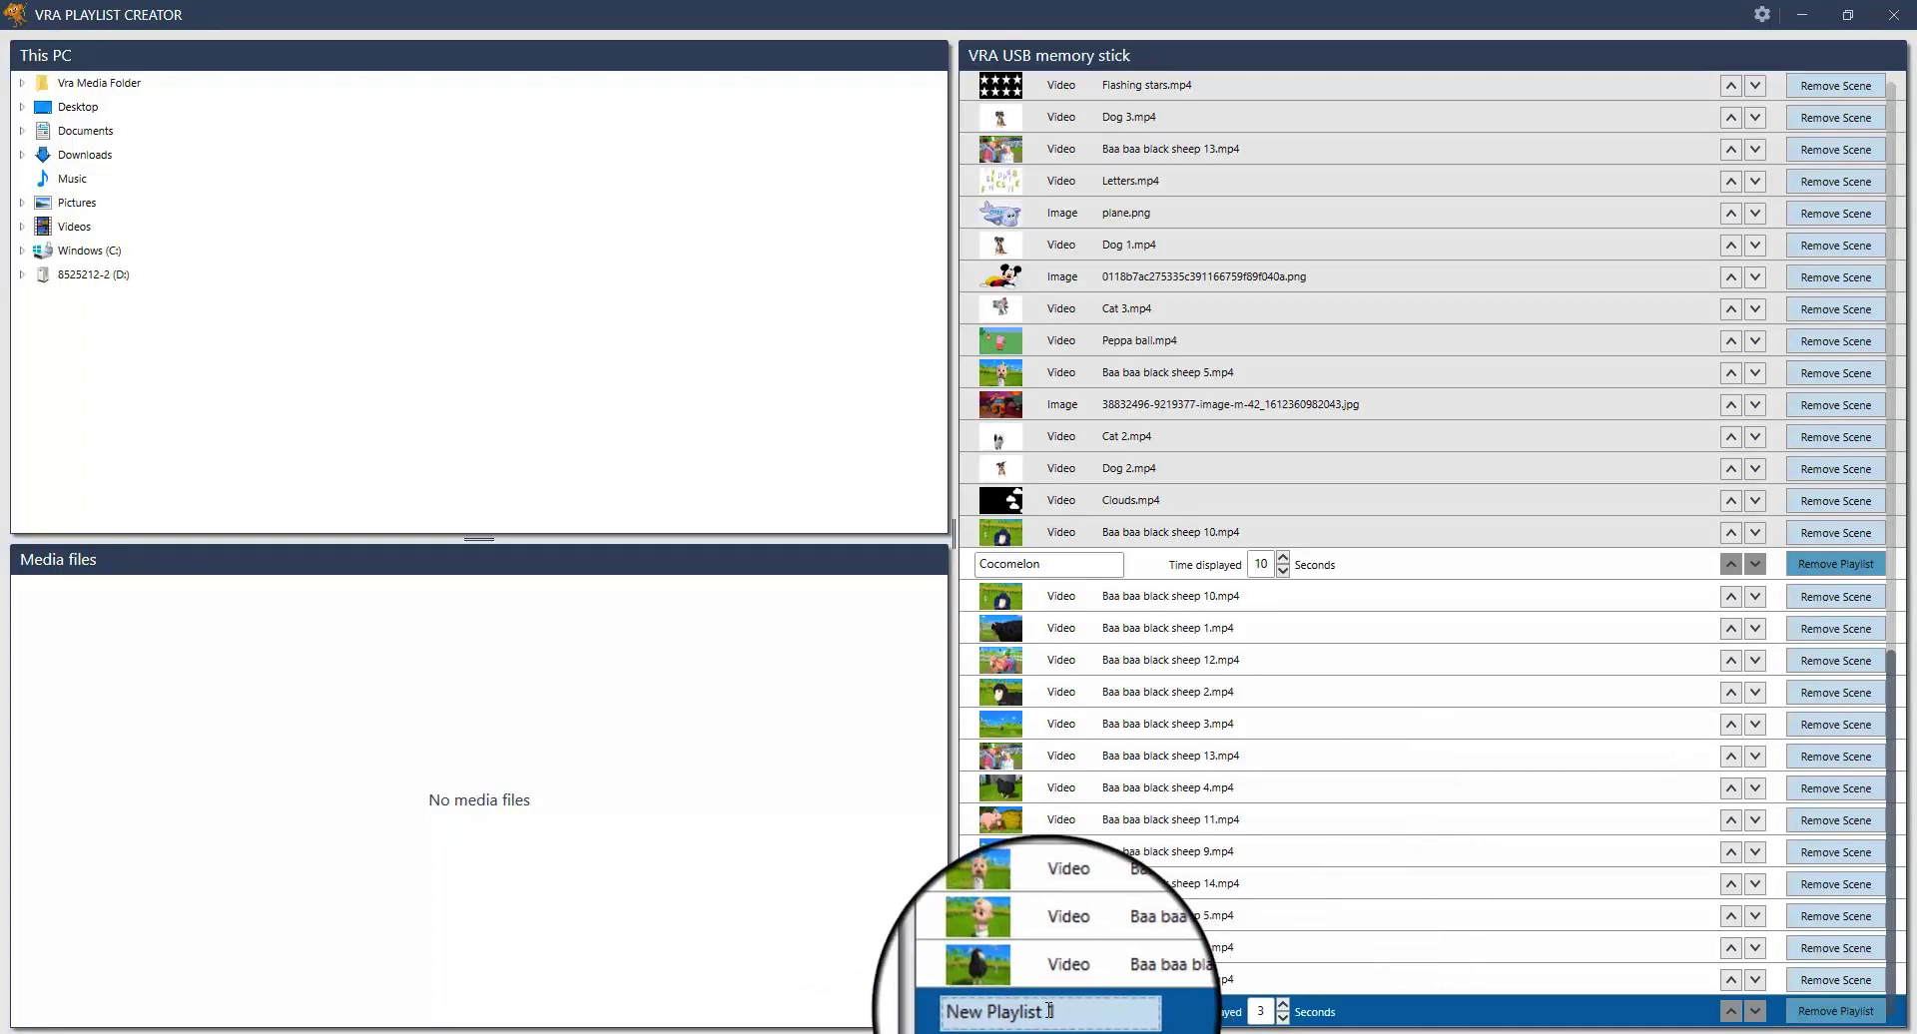
type("Mickey Mouse")
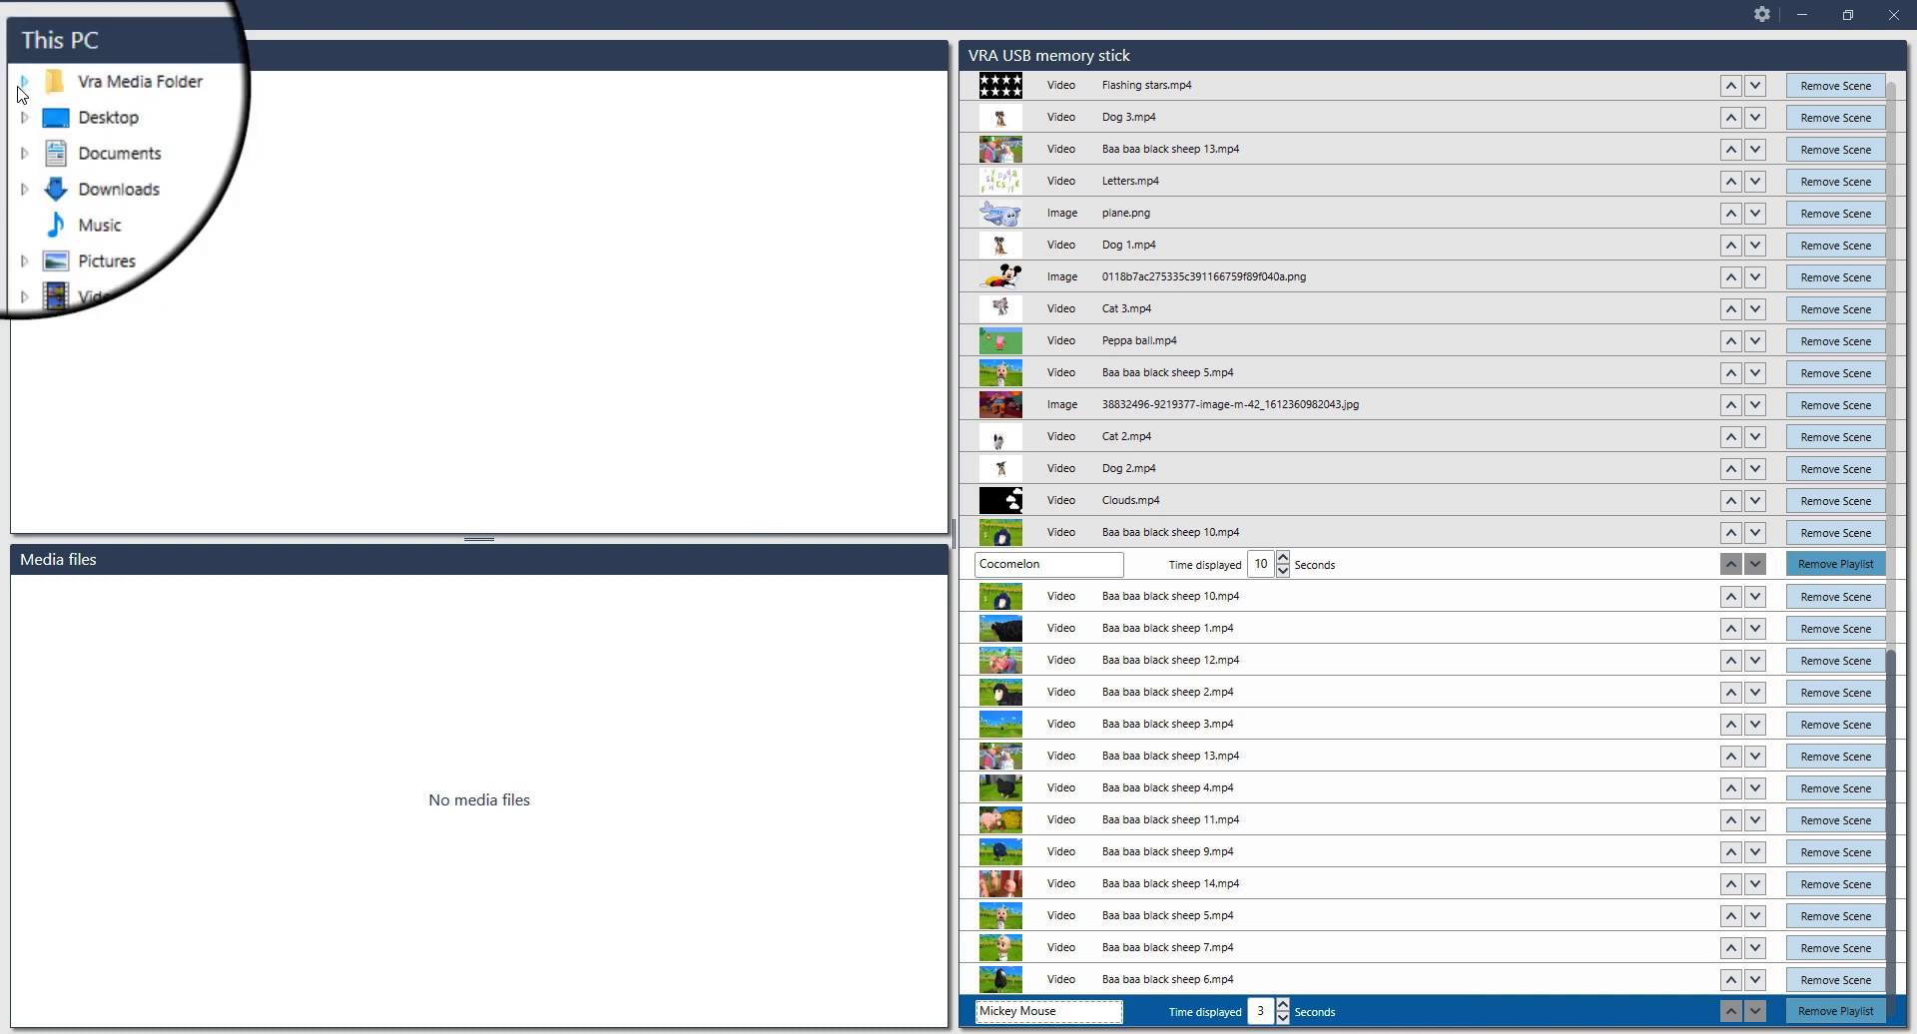
Expand Vra Media Folder and select its Mickey Mouse subfolder to list the images
left_click(22, 84)
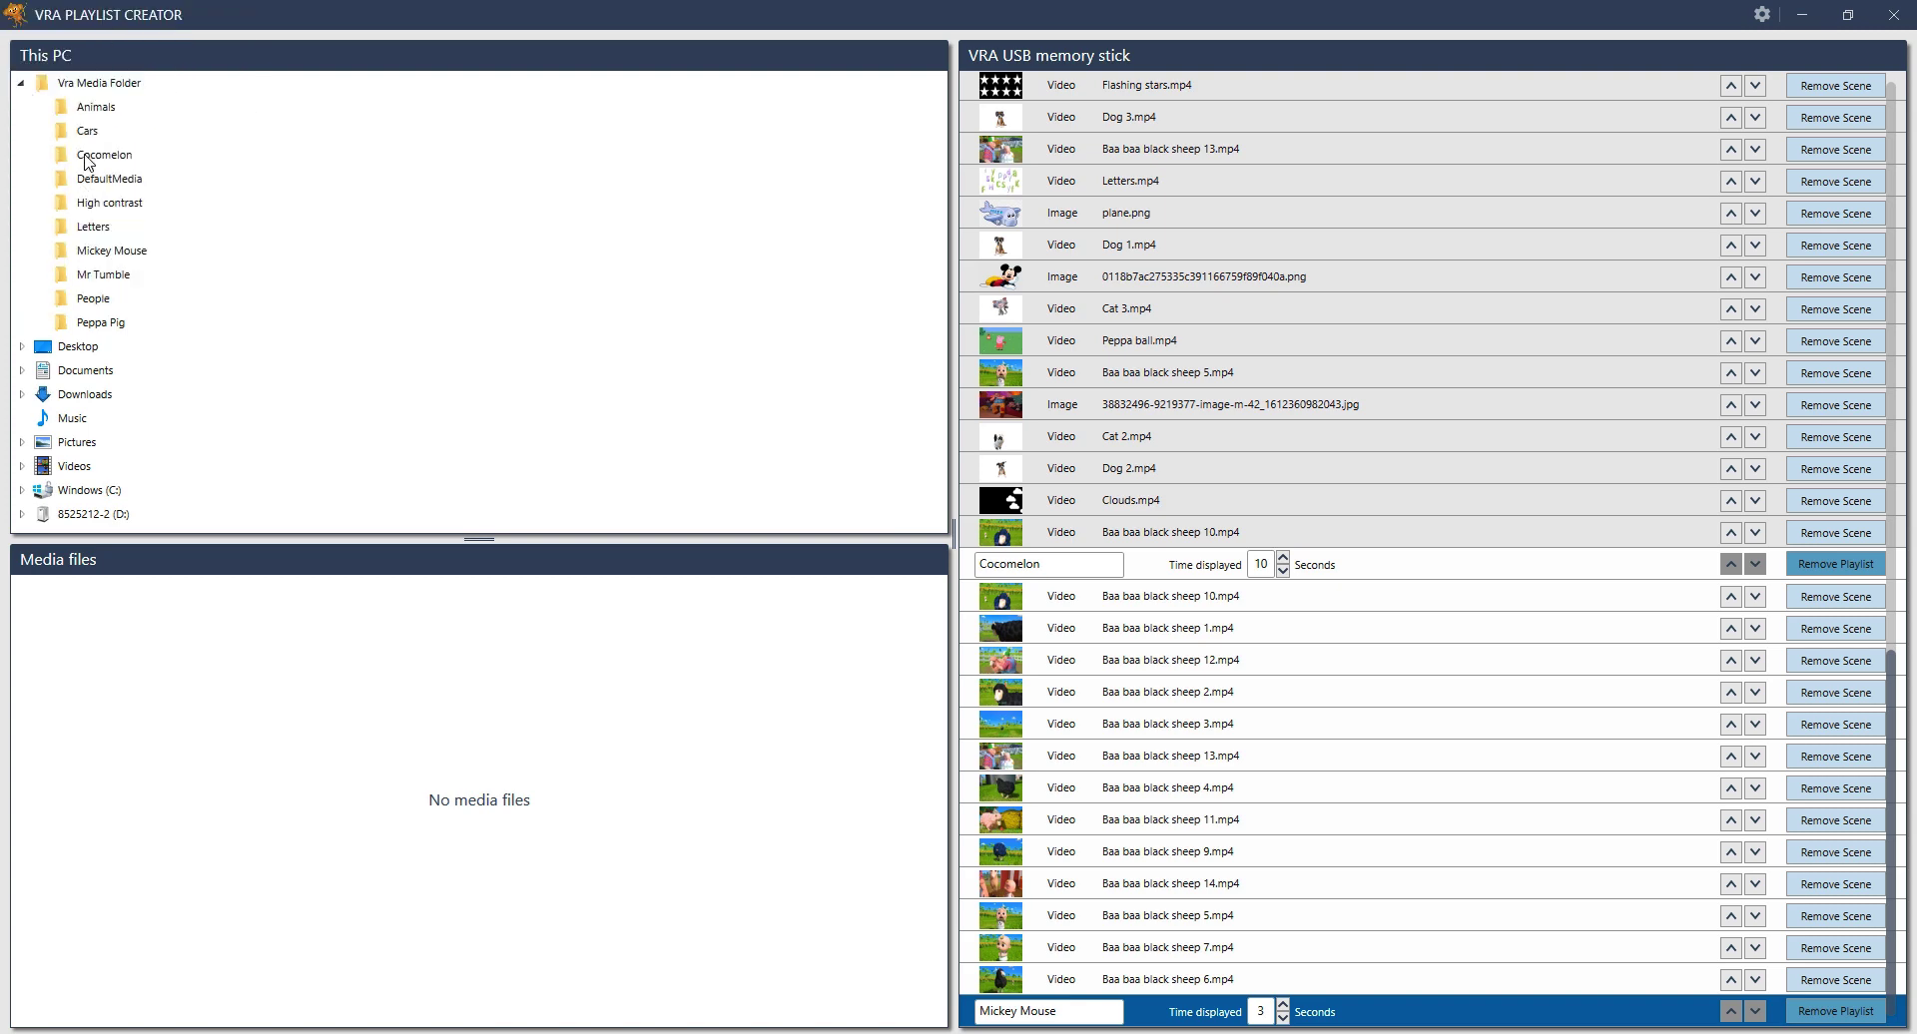
left_click(99, 251)
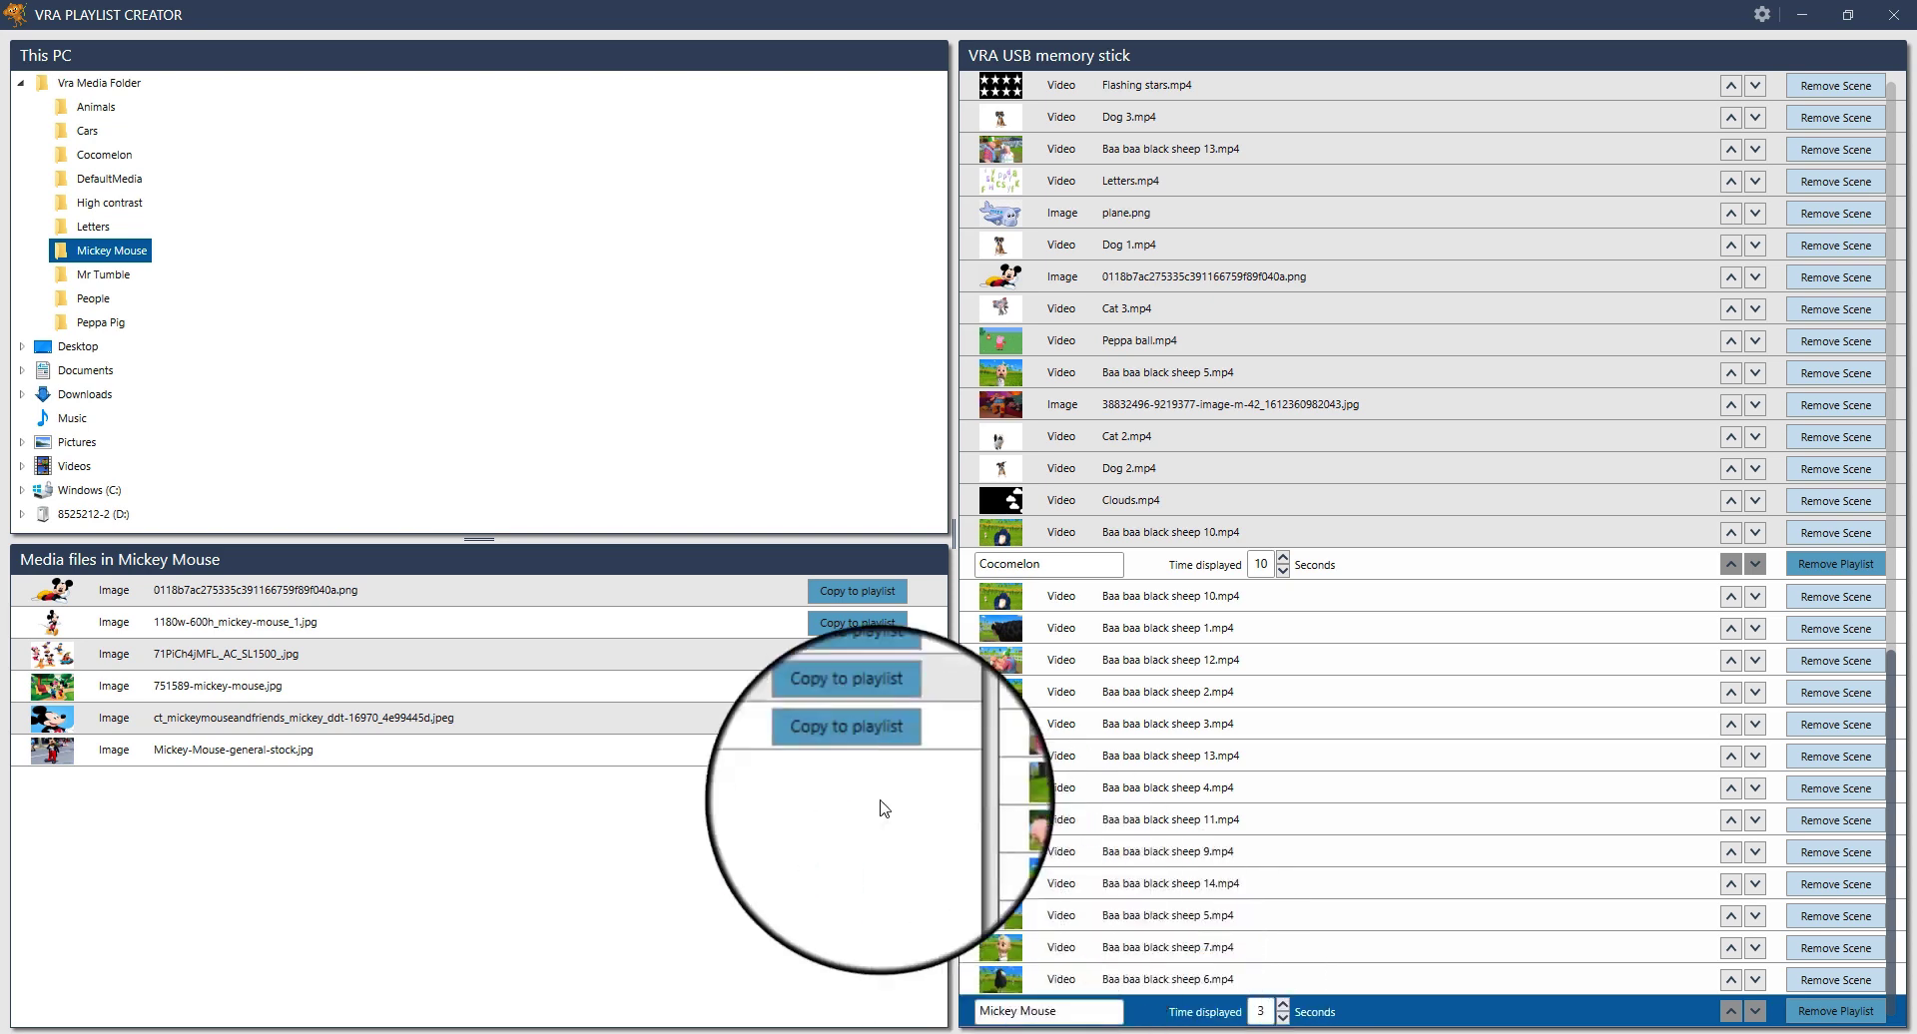
Copy the Mickey Mouse images, such as 751589-mickey-mouse.jpg, into the Mickey Mouse playlist
left_click(849, 591)
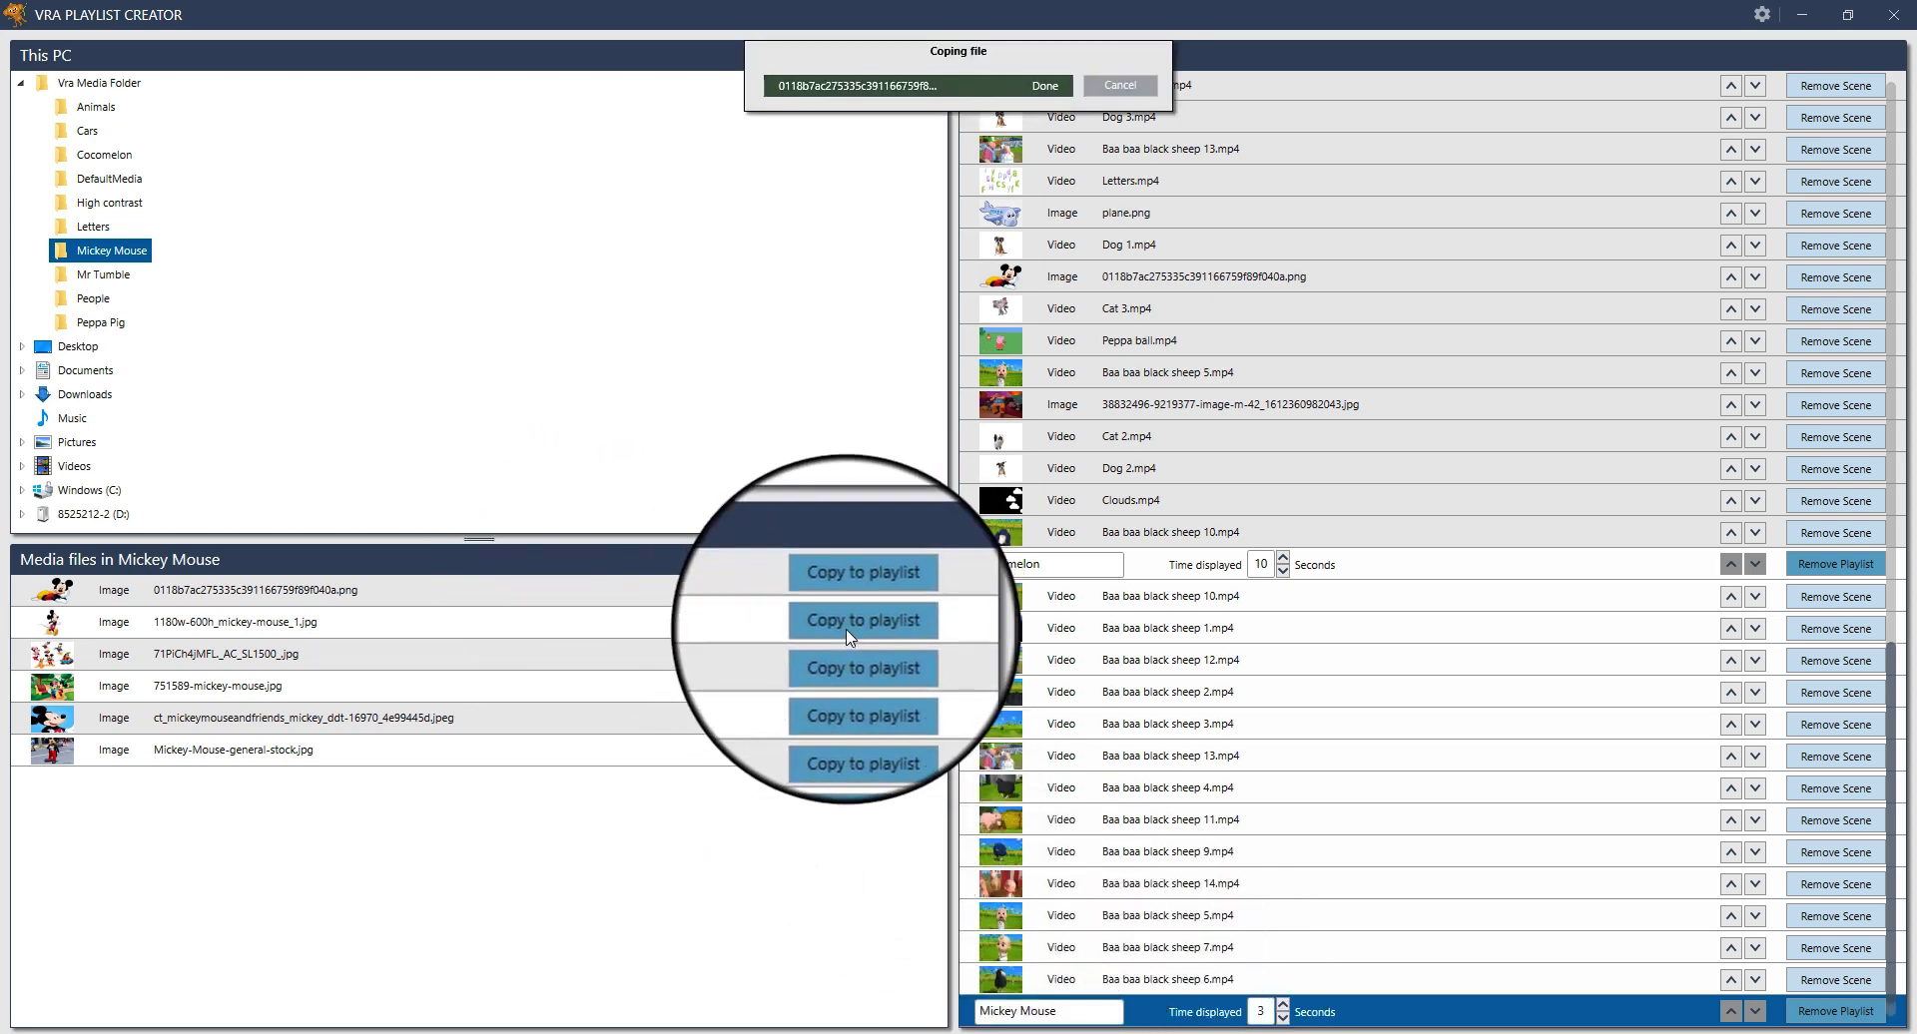
left_click(849, 622)
left_click(849, 654)
left_click(849, 686)
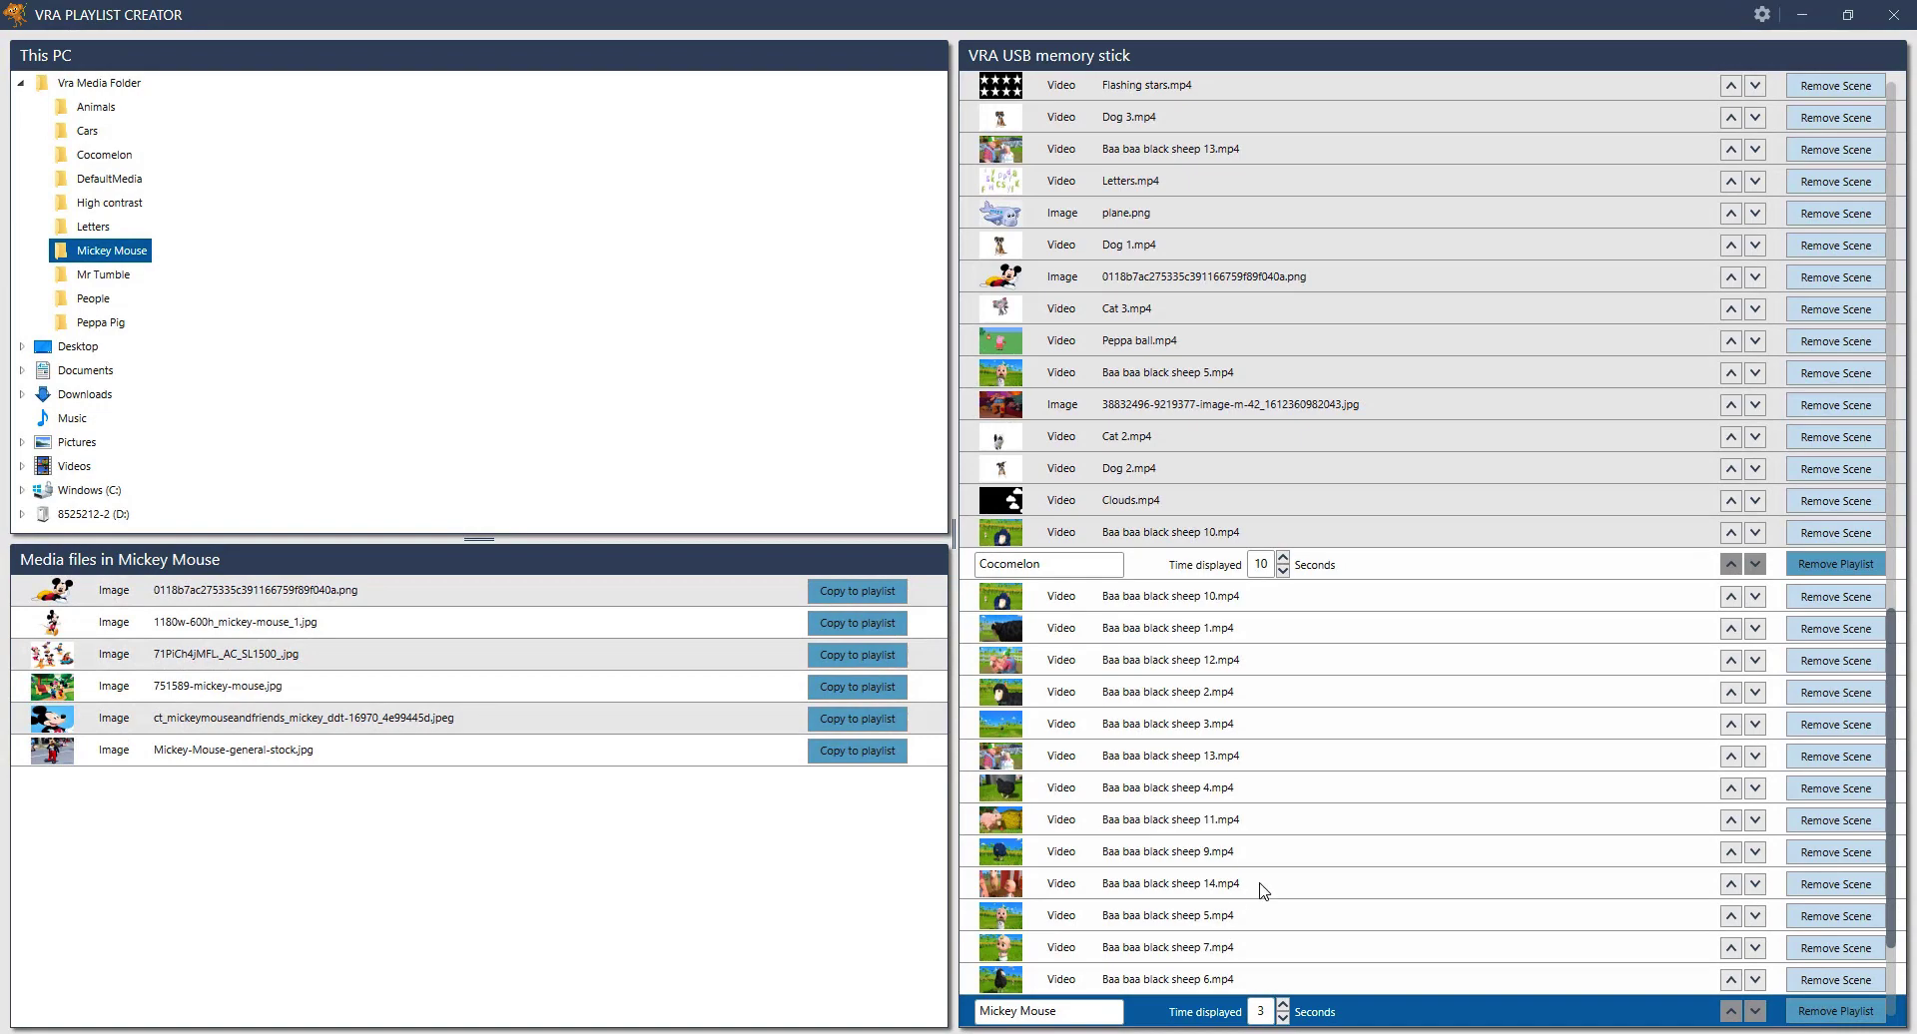
scroll(1297, 839, "down", 4)
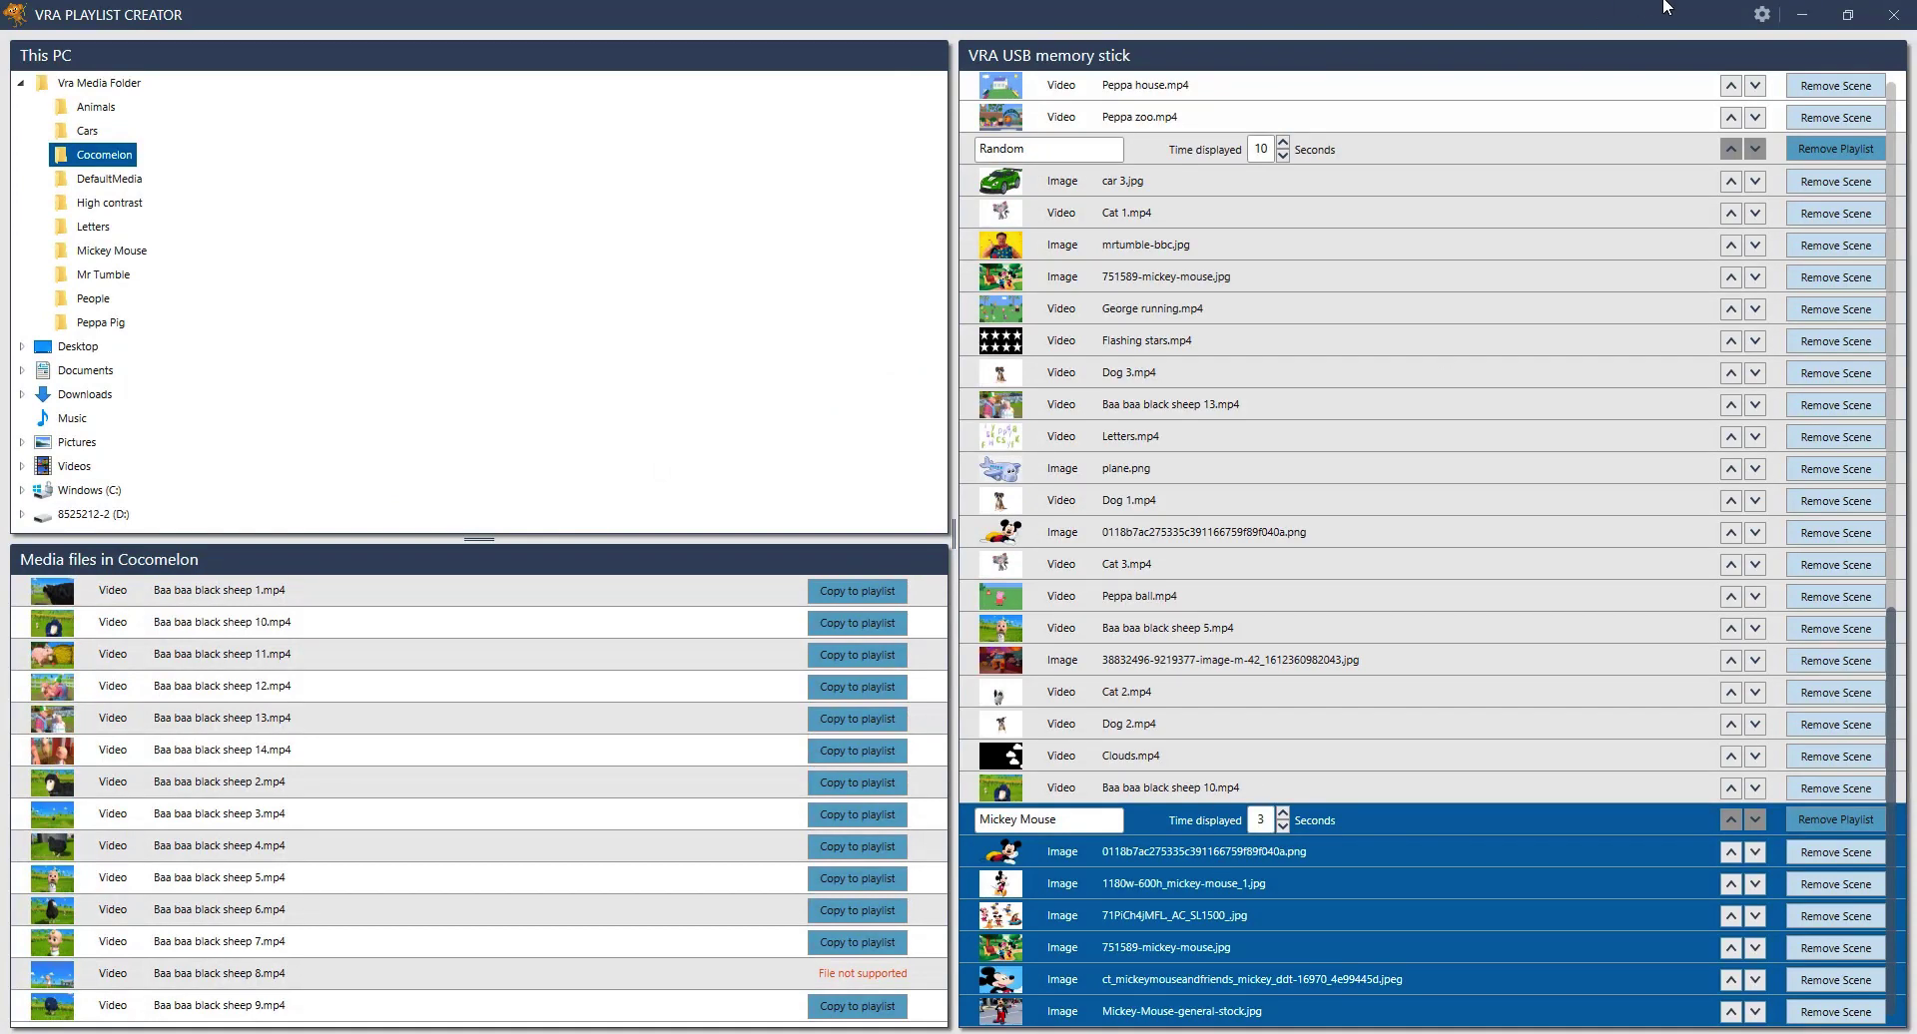
Scroll to the end of the memory stick list and add a new playlist for Cocomelon
scroll(1646, 118, "up", 5)
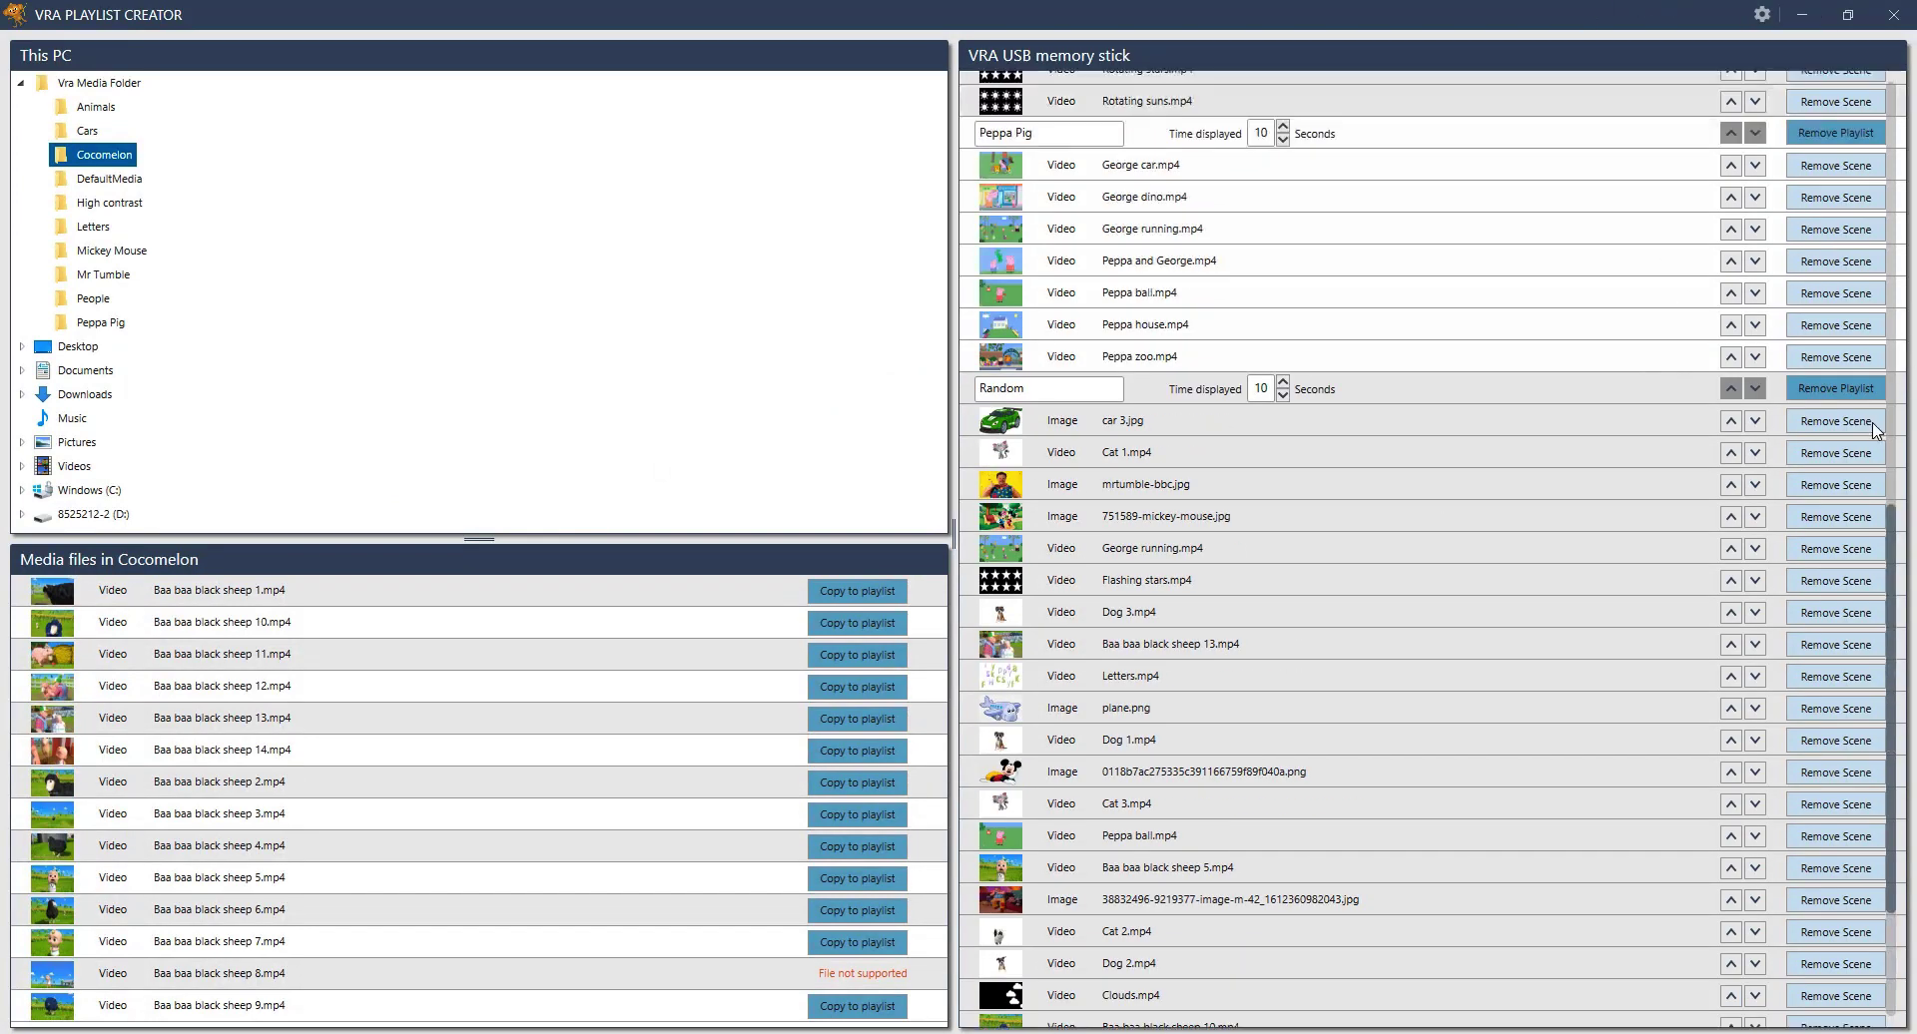
left_click_drag(1900, 585, 1900, 196)
scroll(1148, 599, "down", 12)
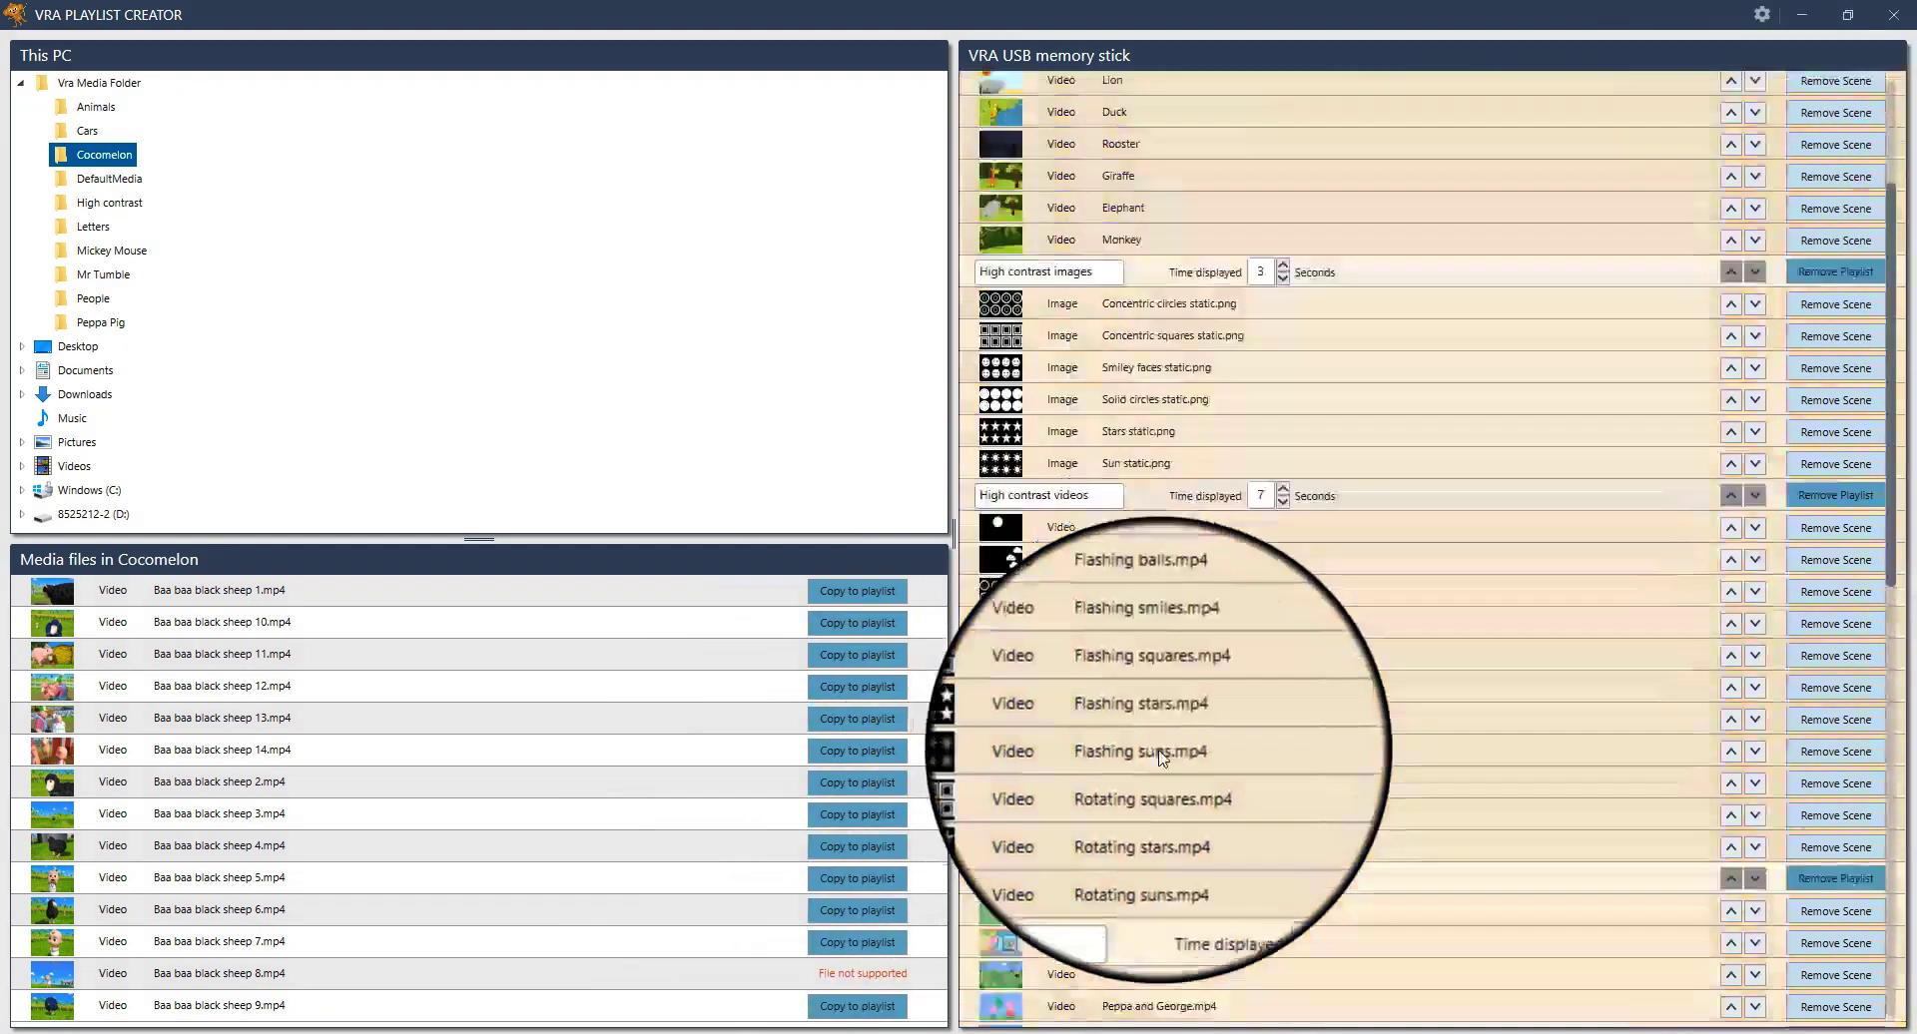
scroll(1158, 827, "down", 14)
left_click(1079, 1011)
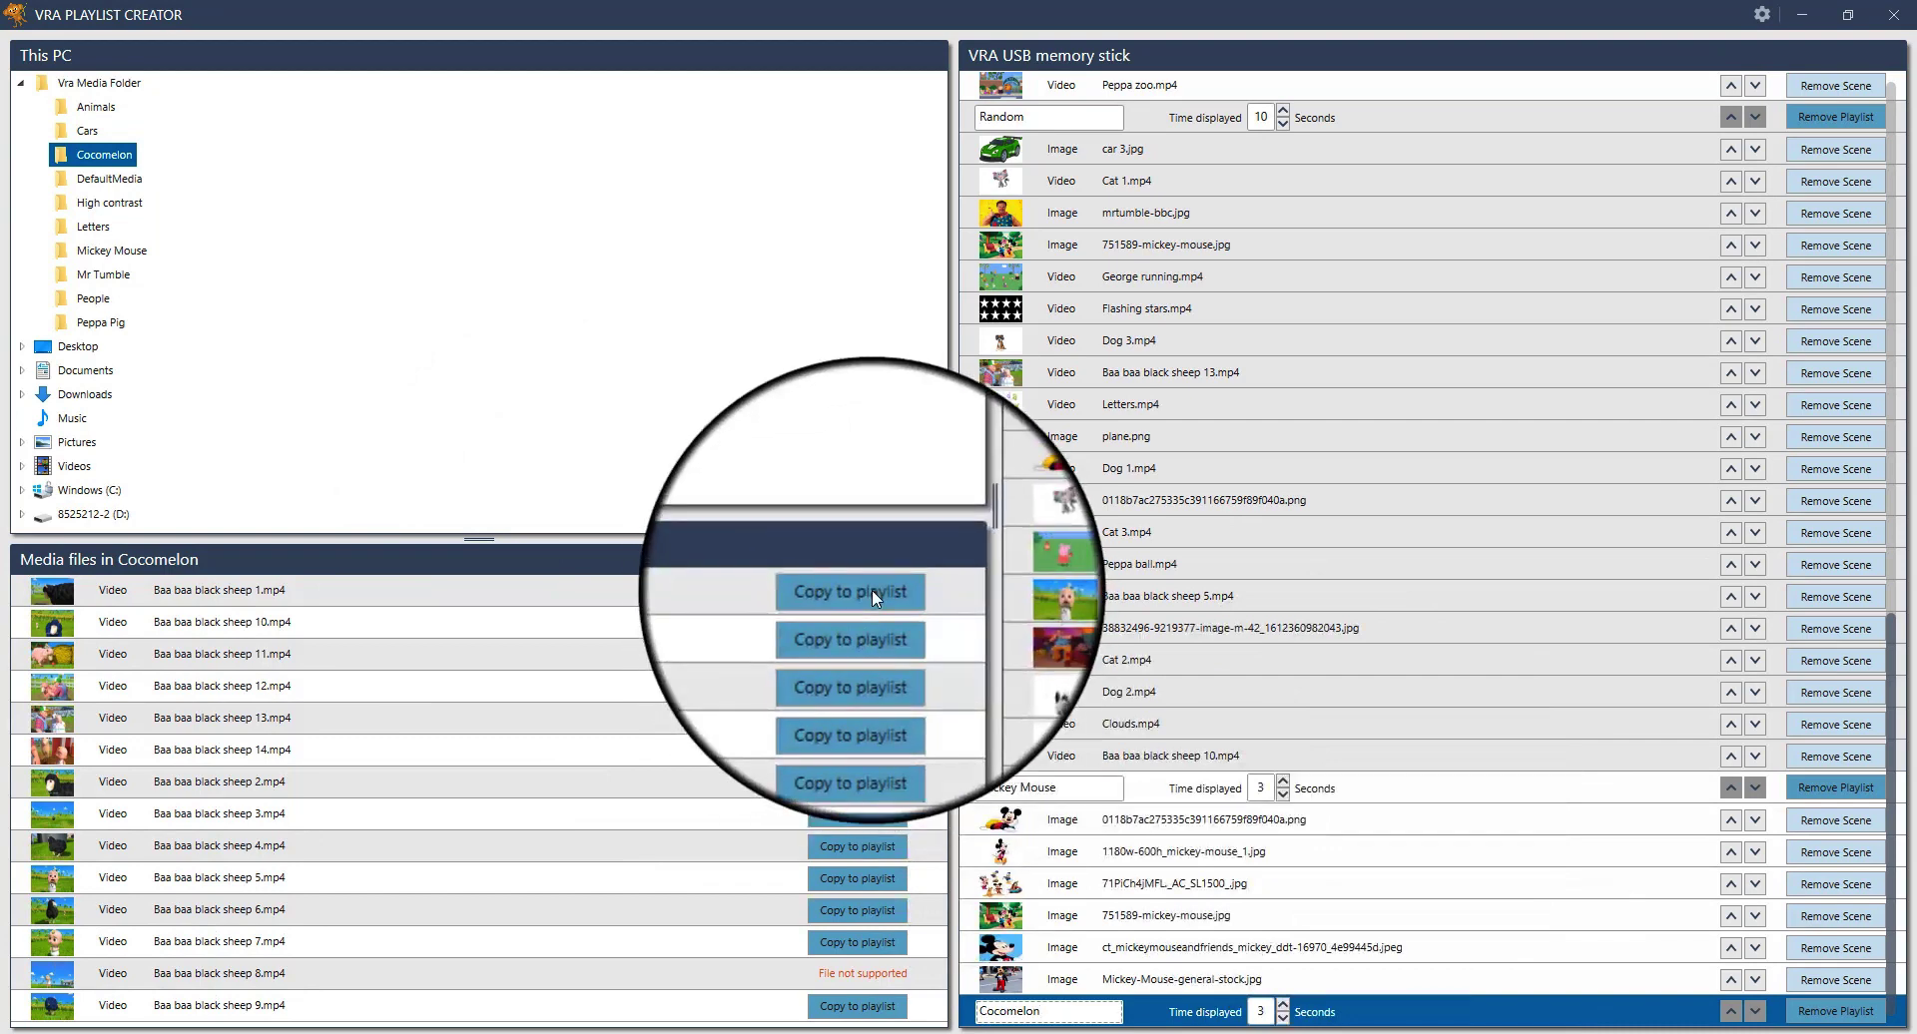
Copy Baa baa black sheep 1, 10, 11 and 12.mp4 into the Cocomelon playlist
left_click(867, 590)
left_click(865, 624)
left_click(864, 654)
left_click(863, 686)
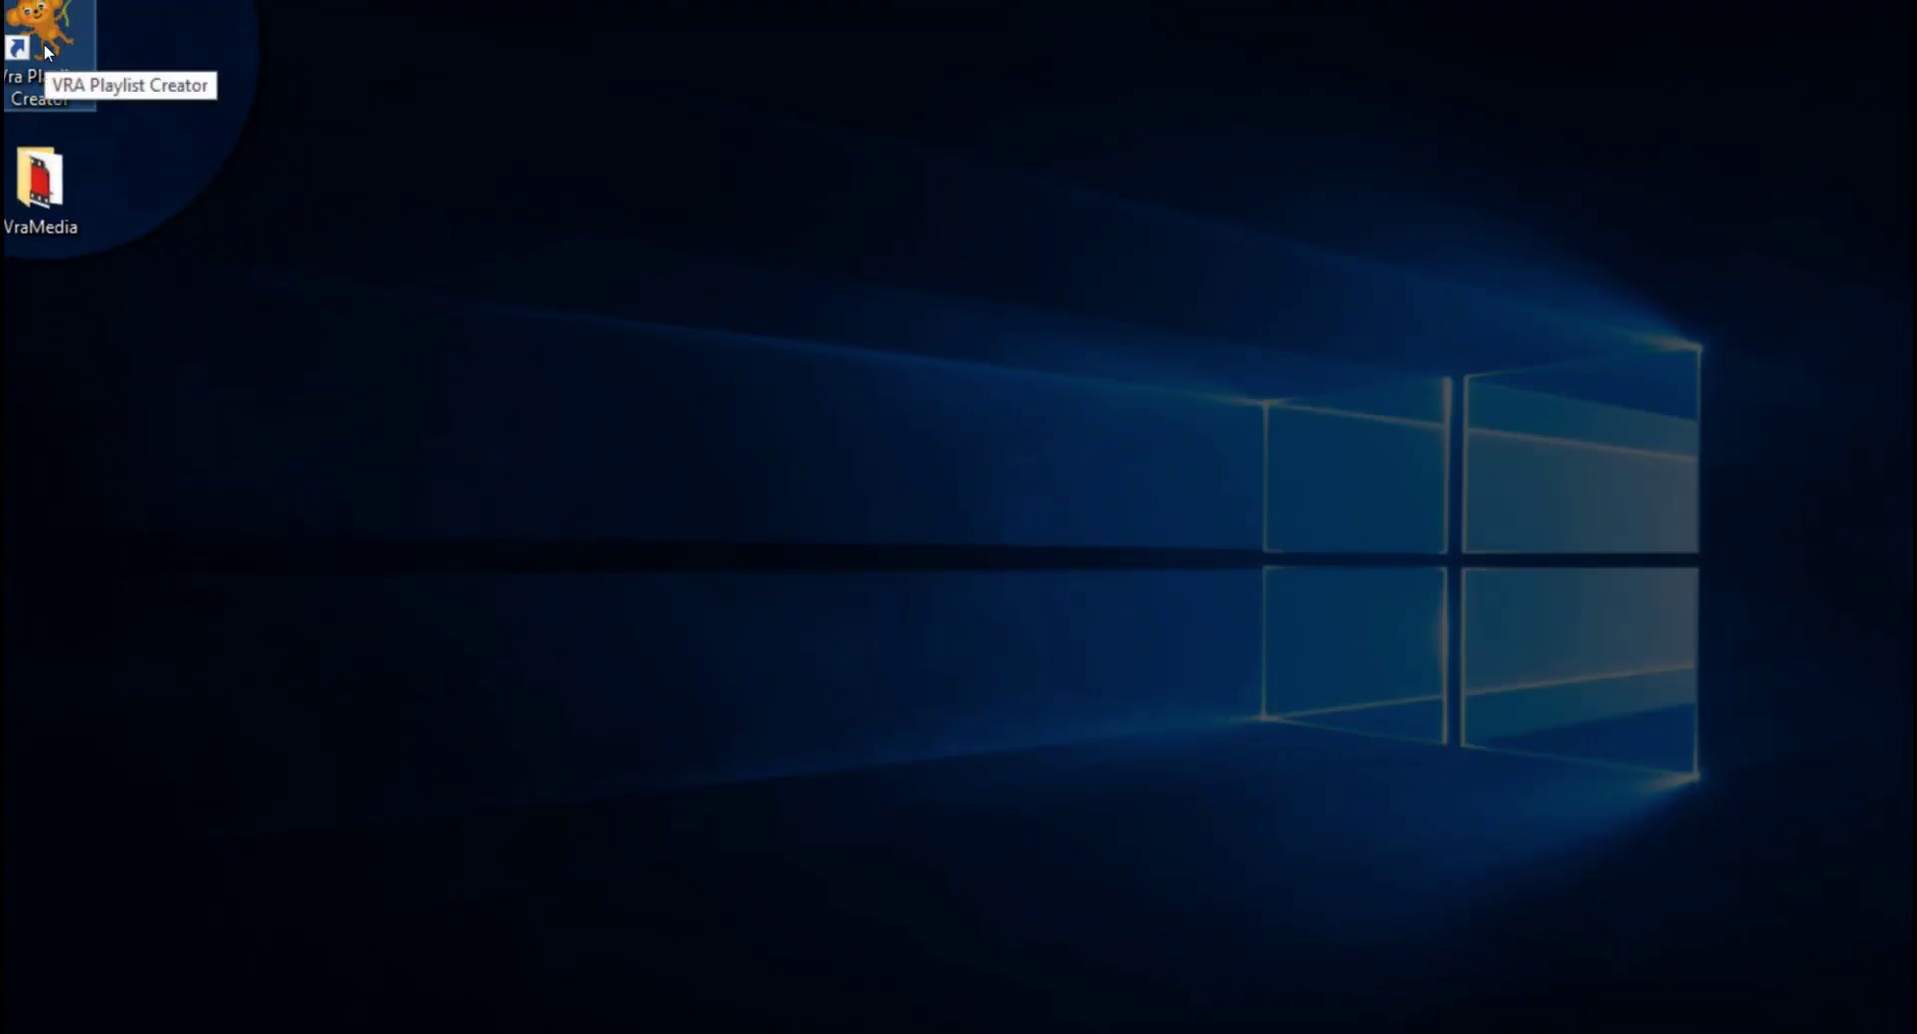
Launch VRA Playlist Creator from its desktop shortcut
double_click(44, 44)
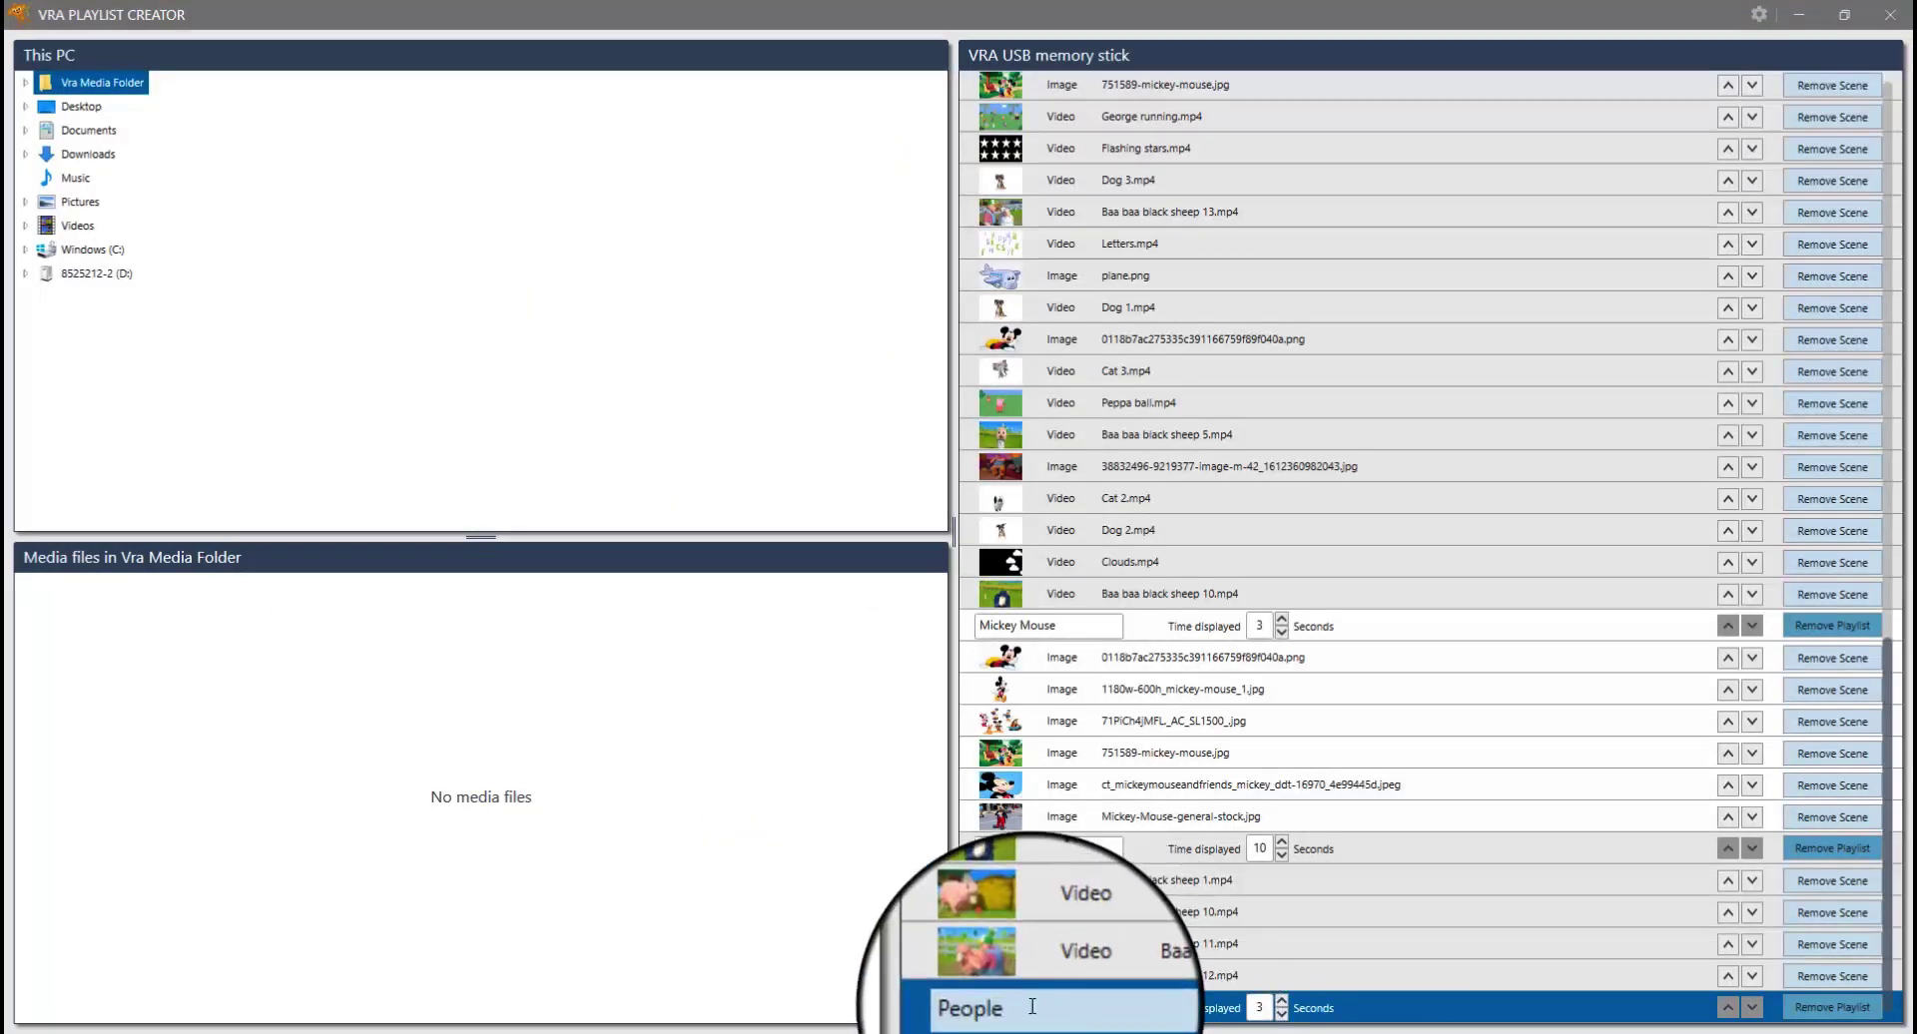
Copy Leigh waving.mp4 from People > Leigh waving into the People playlist, set to 6 seconds
left_click(21, 82)
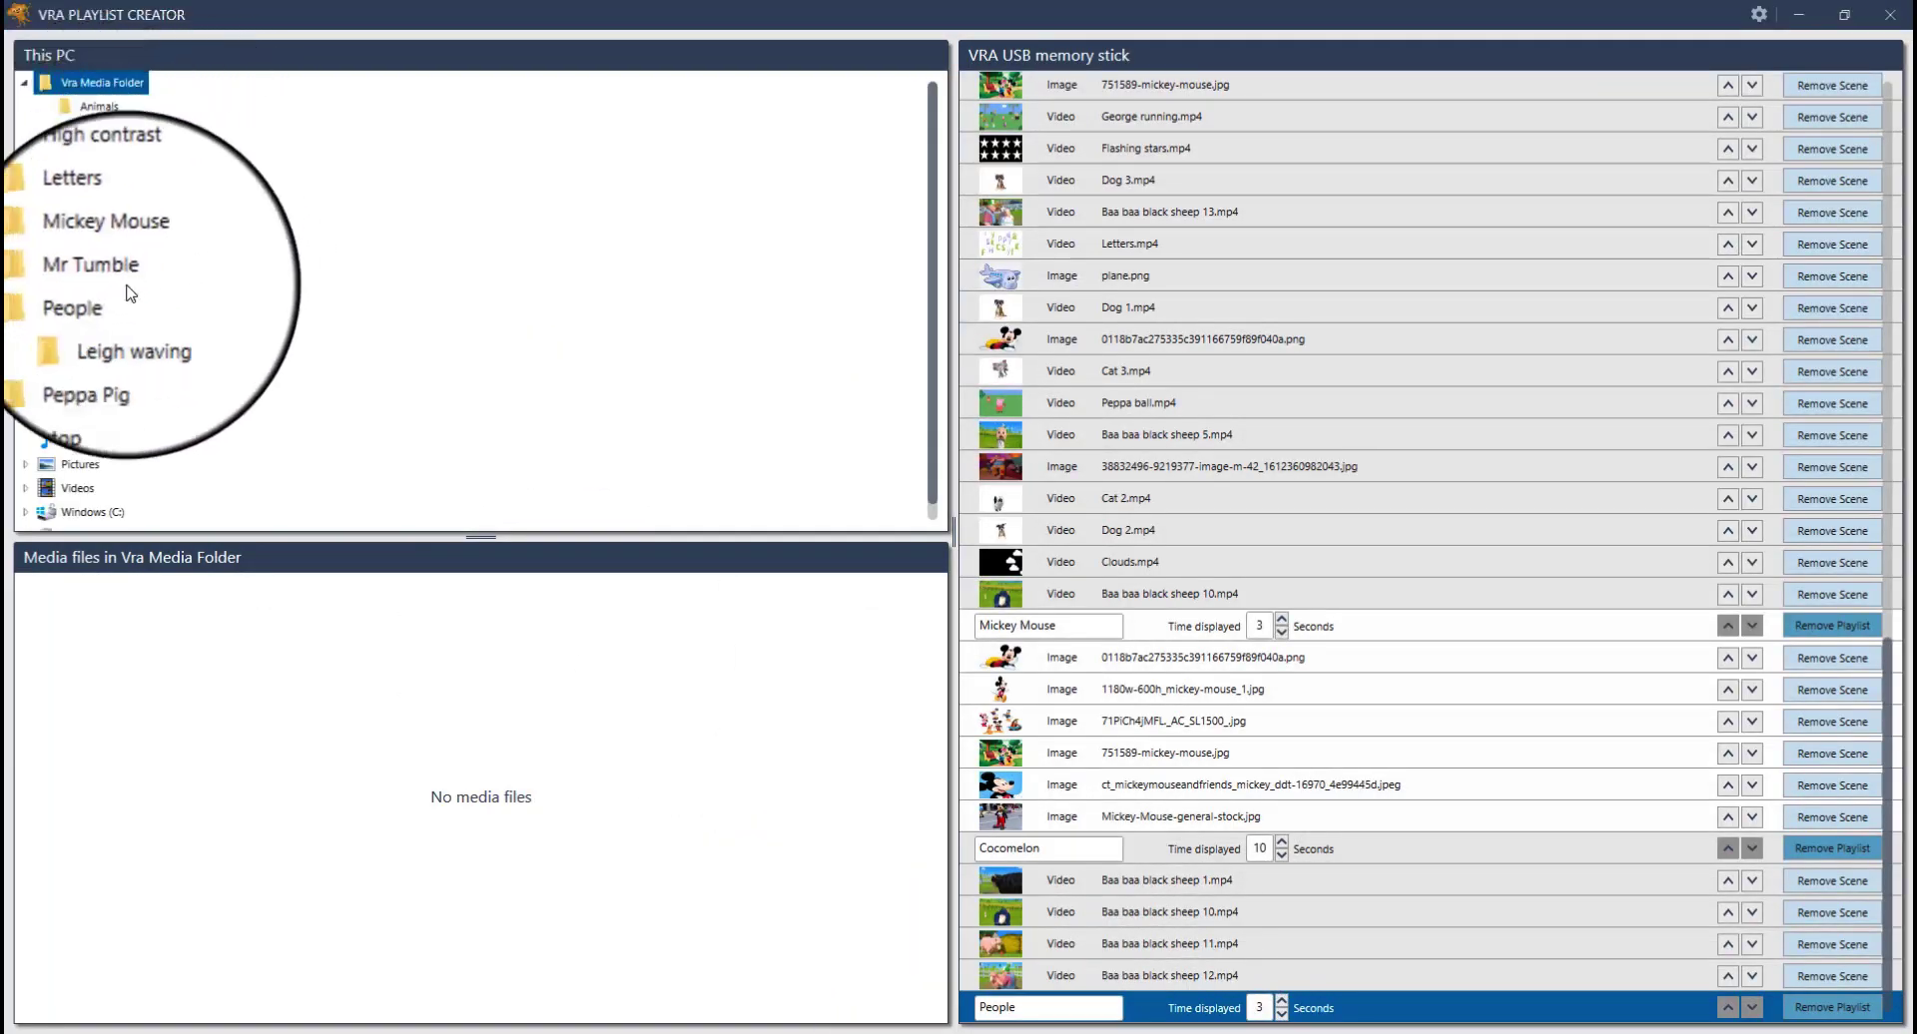
left_click(84, 281)
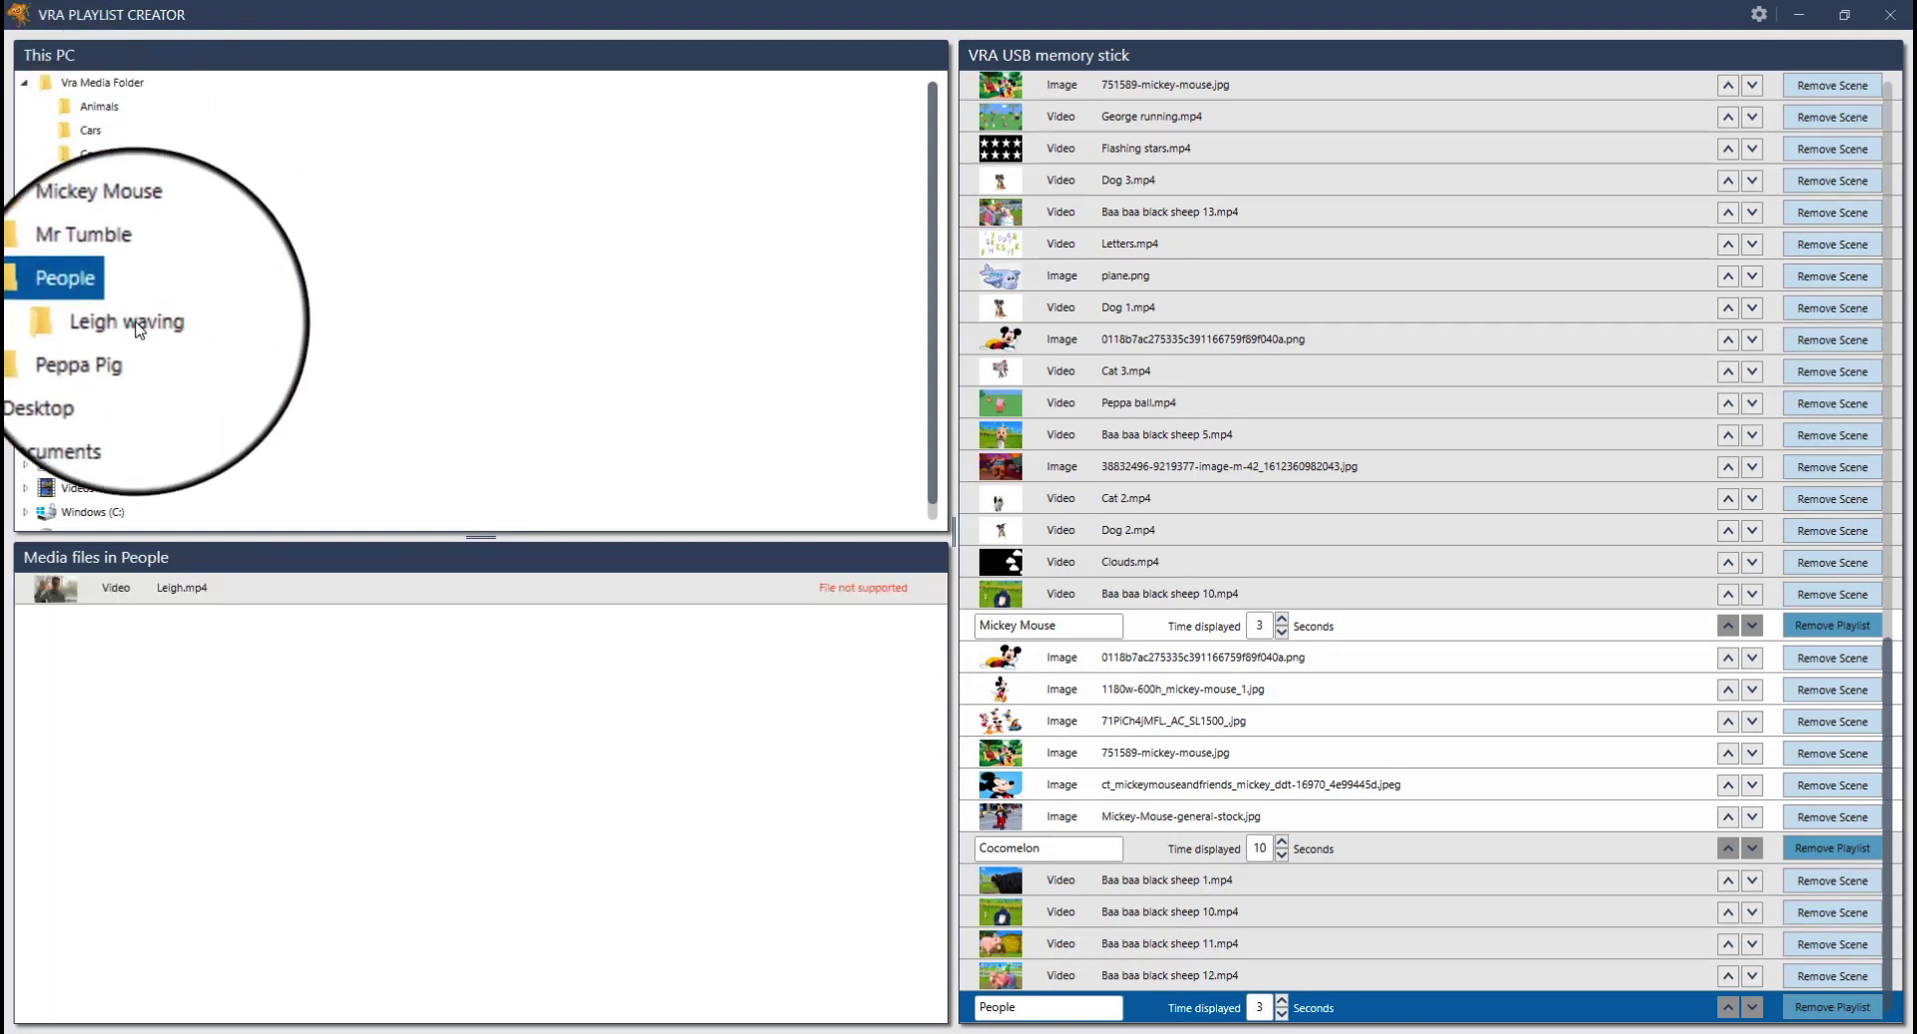
left_click(145, 324)
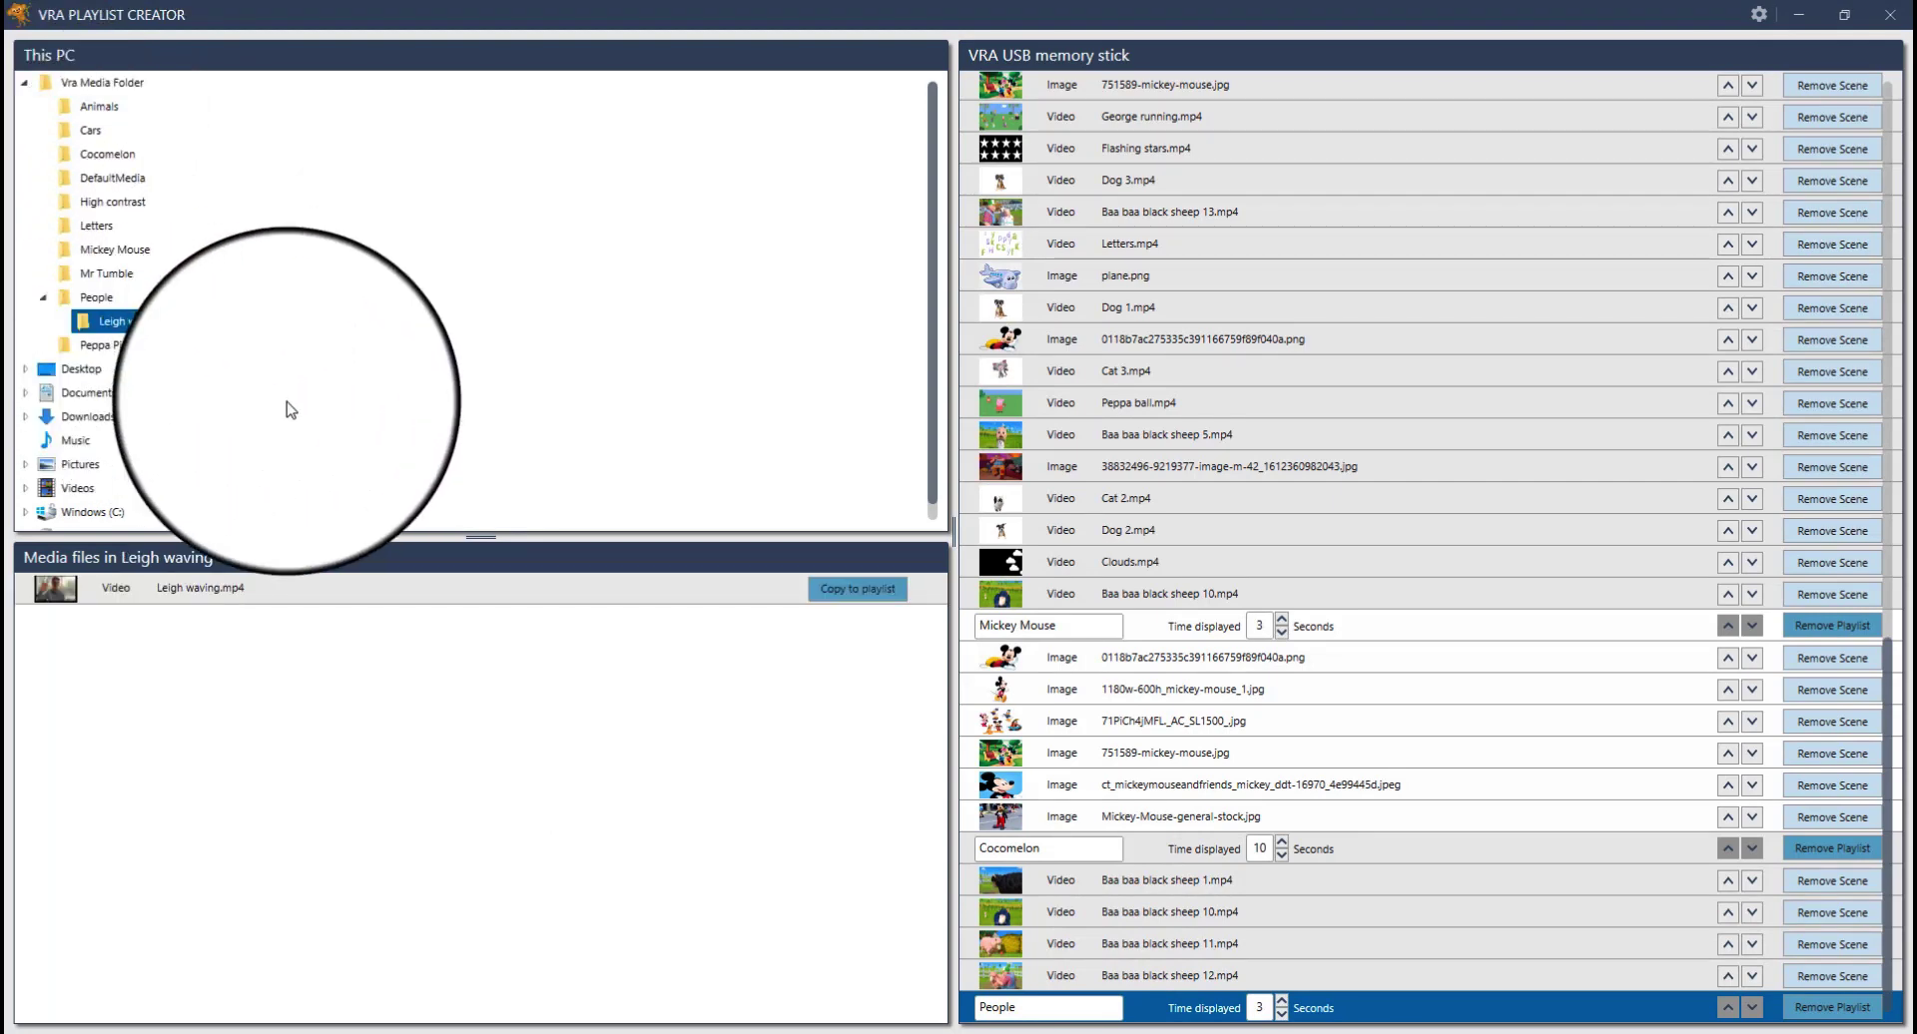
left_click(871, 588)
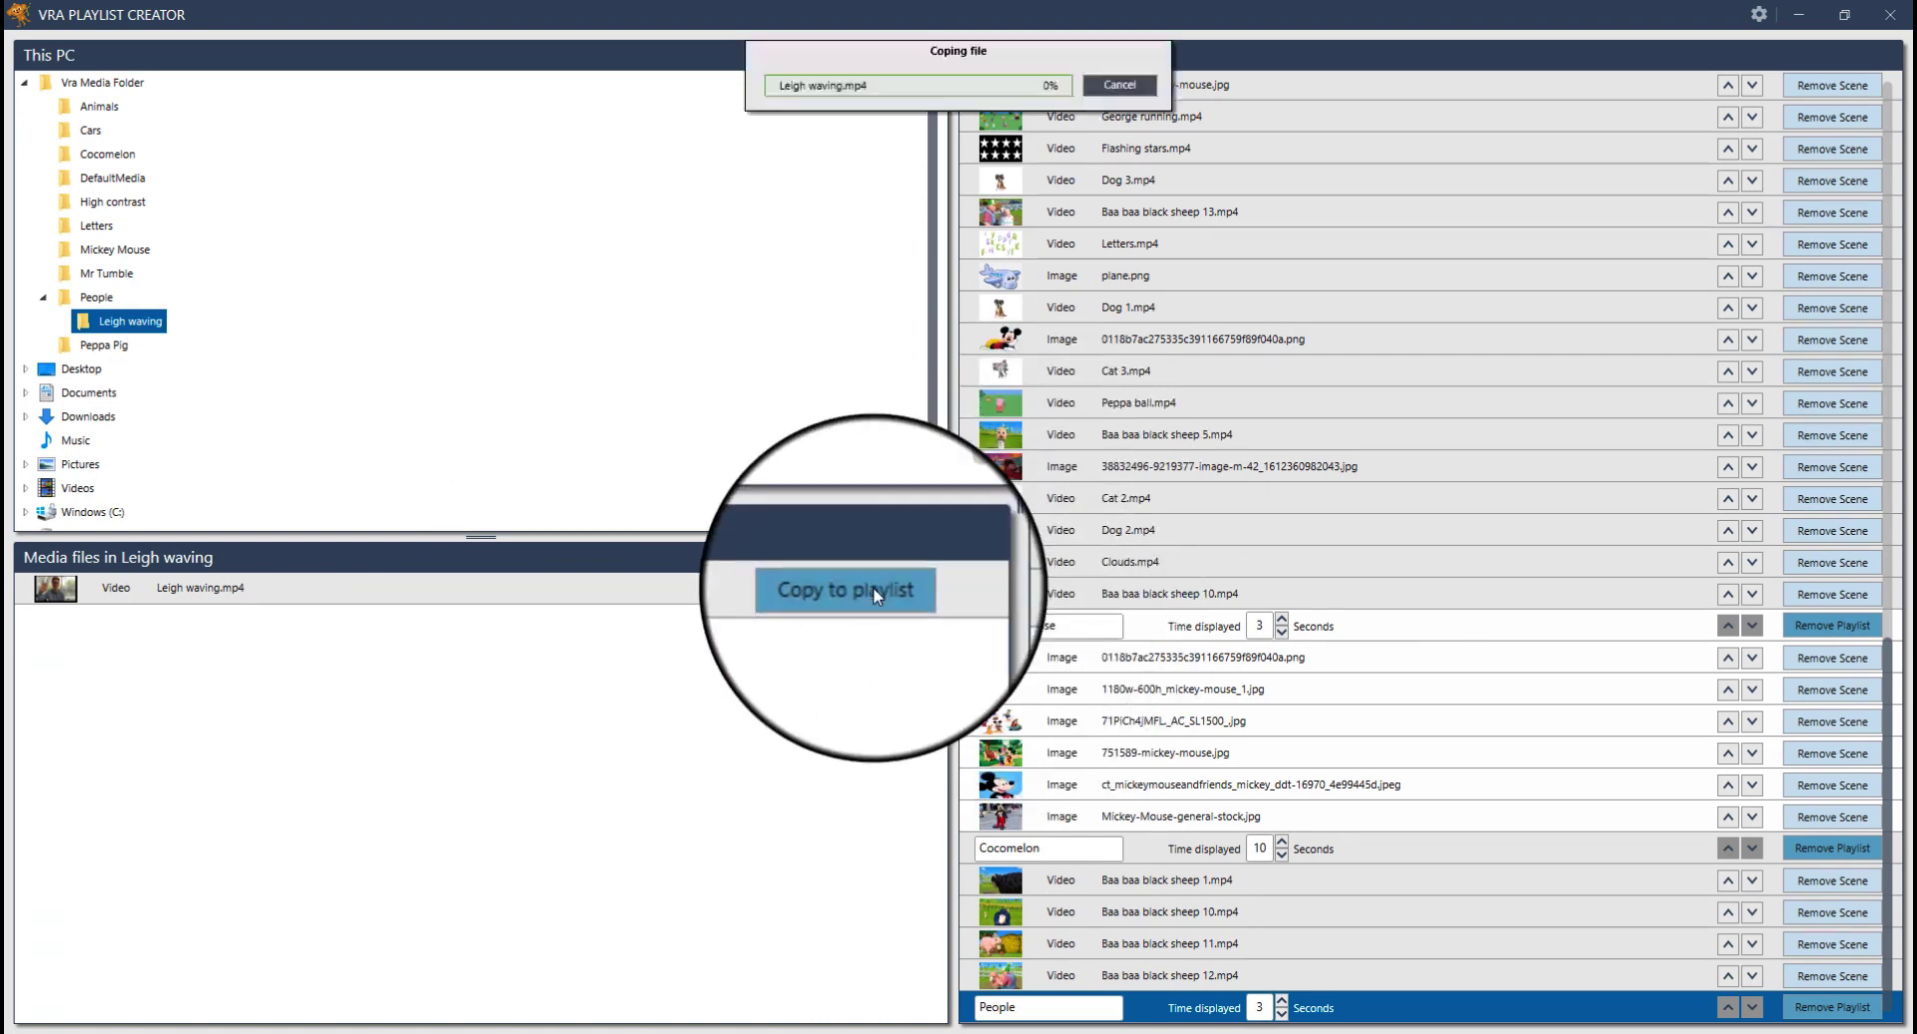
left_click(1282, 1002)
left_click(1282, 1002)
left_click(1282, 1001)
left_click(1282, 1002)
left_click(1282, 1001)
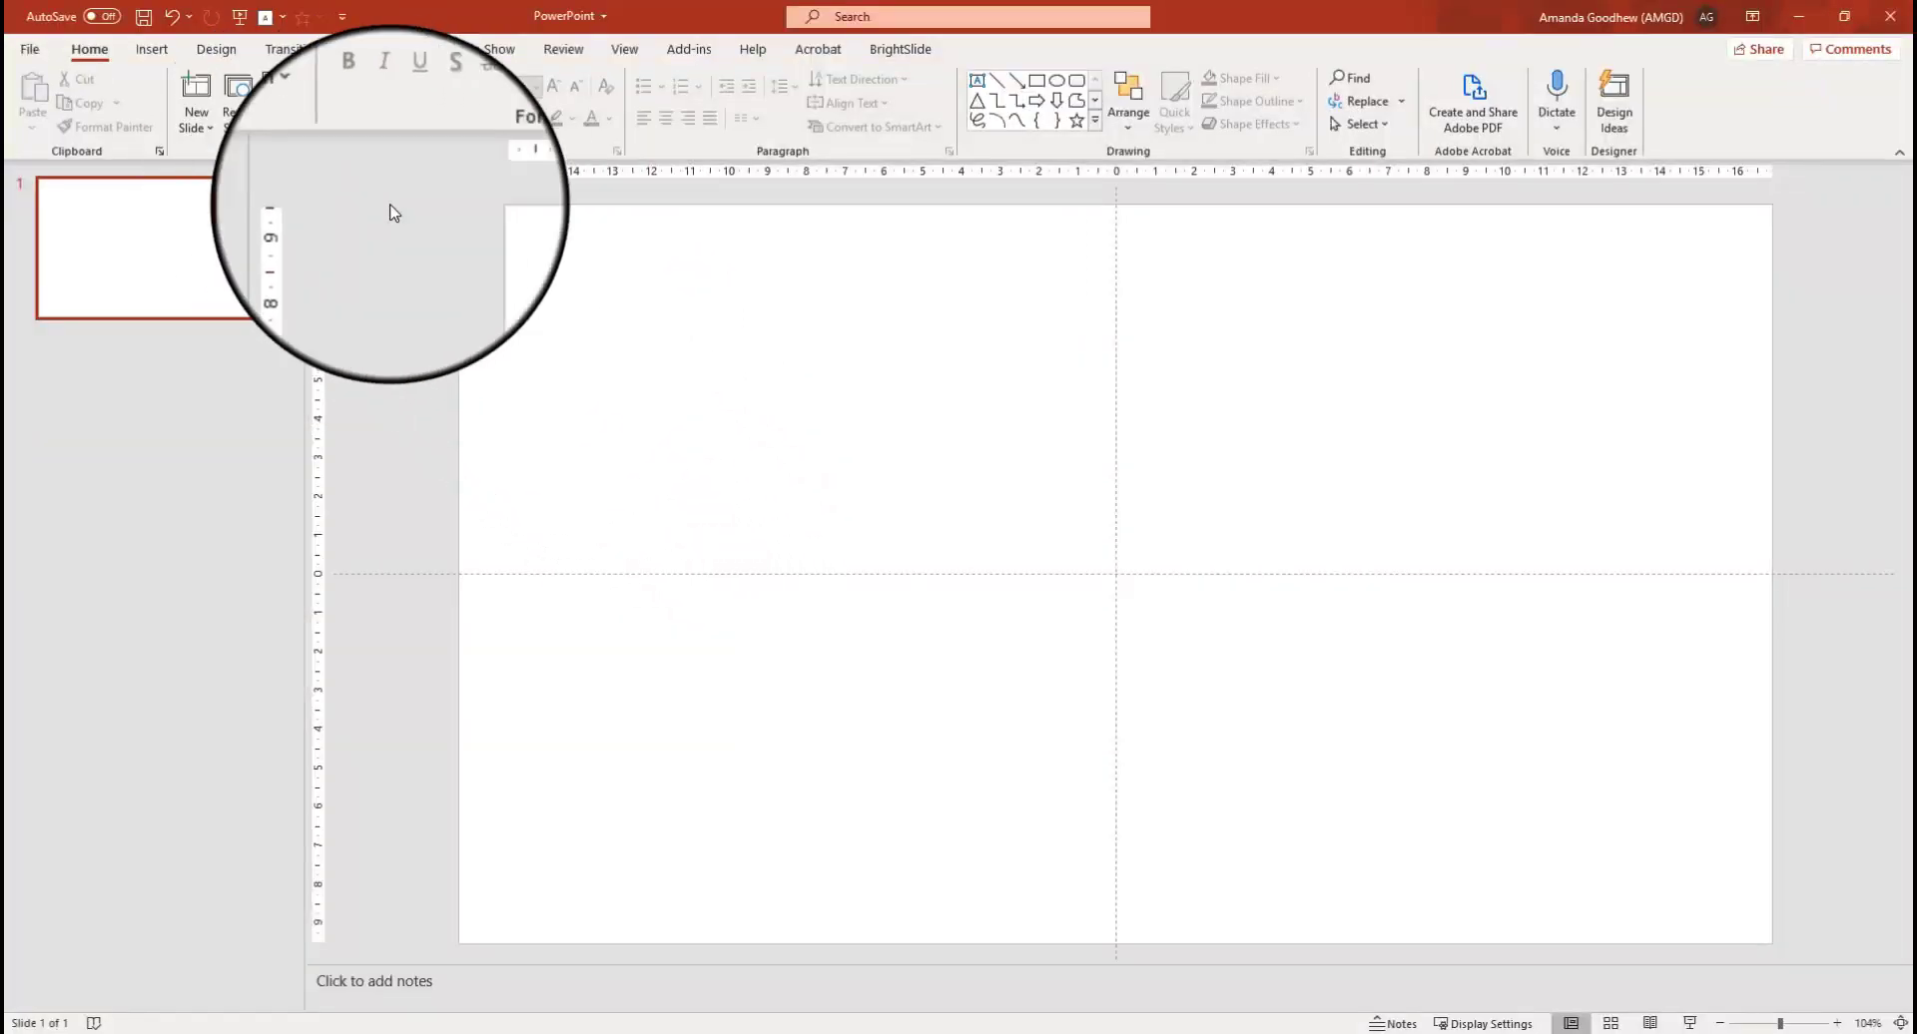
Draw a rectangle covering the whole slide and fill it black
left_click(160, 52)
left_click(348, 94)
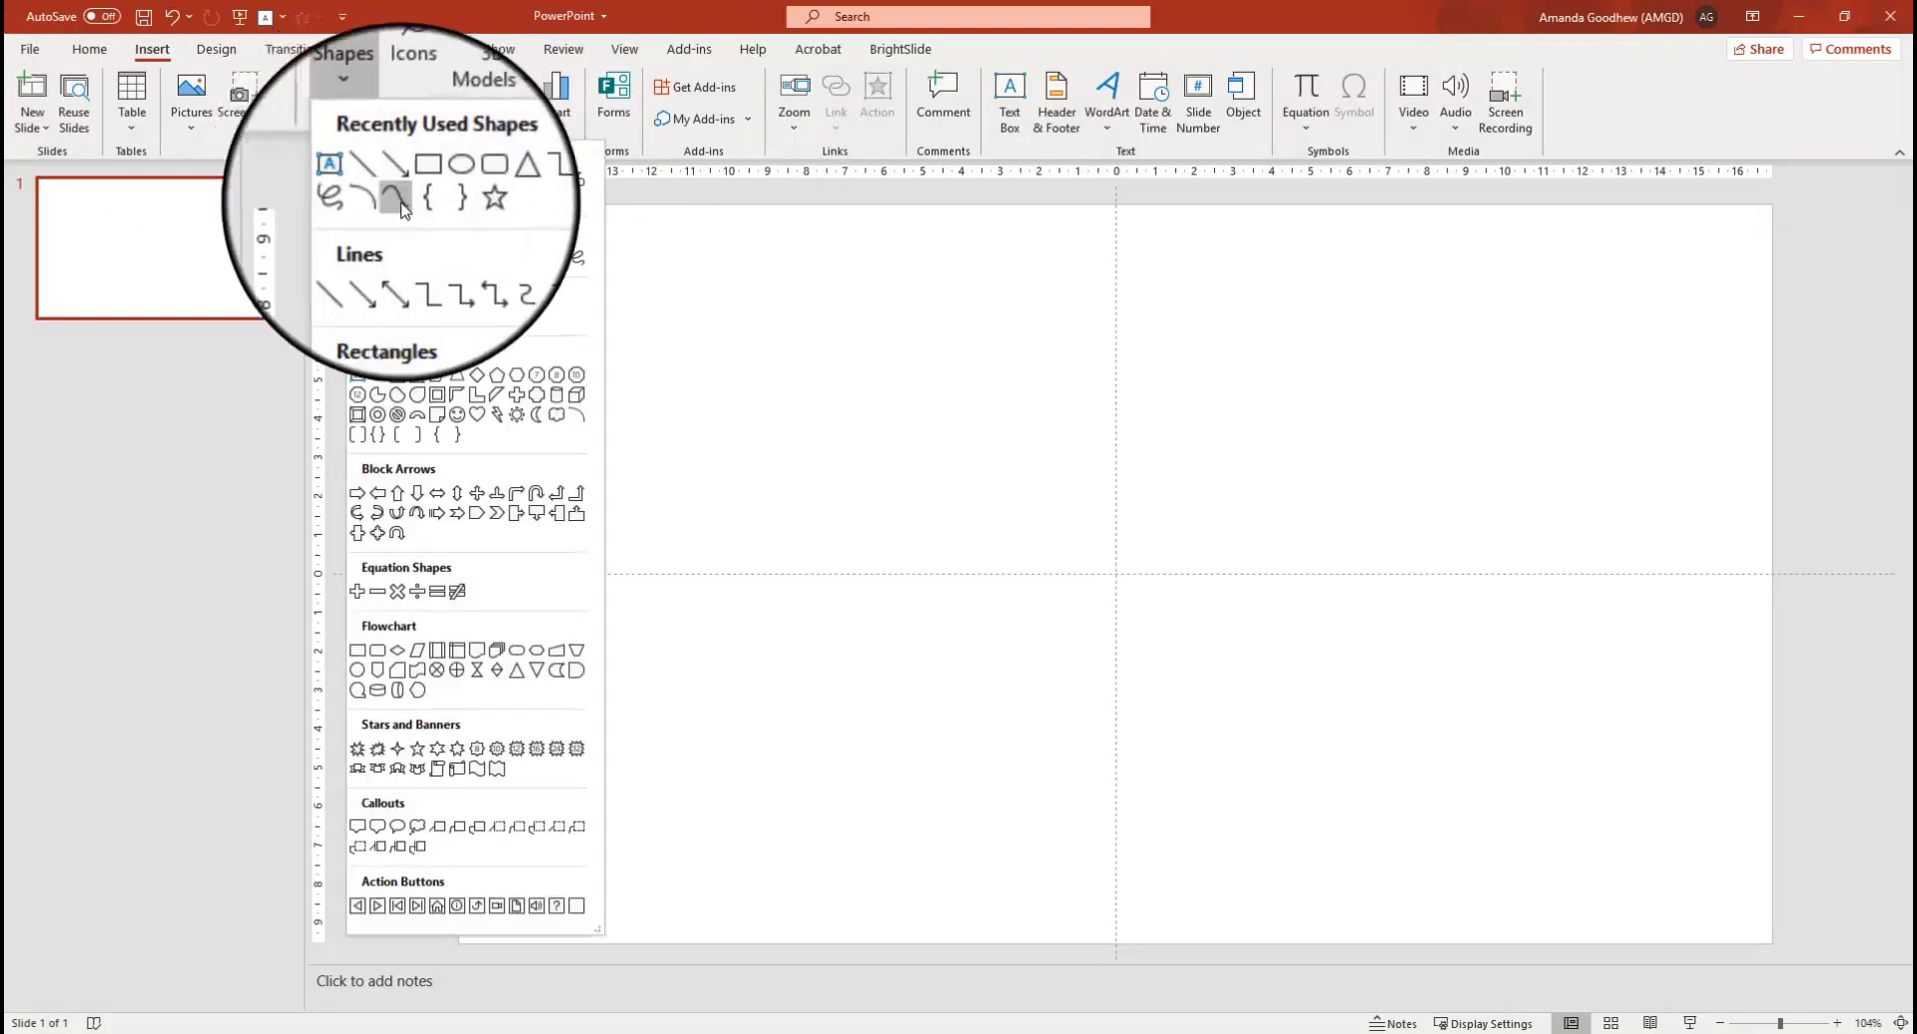
left_click(414, 182)
left_click_drag(457, 205, 1772, 943)
left_click(781, 78)
left_click(723, 130)
left_click(798, 100)
left_click(705, 158)
Draw a large white star with no outline in the slide's top-left corner
left_click(142, 53)
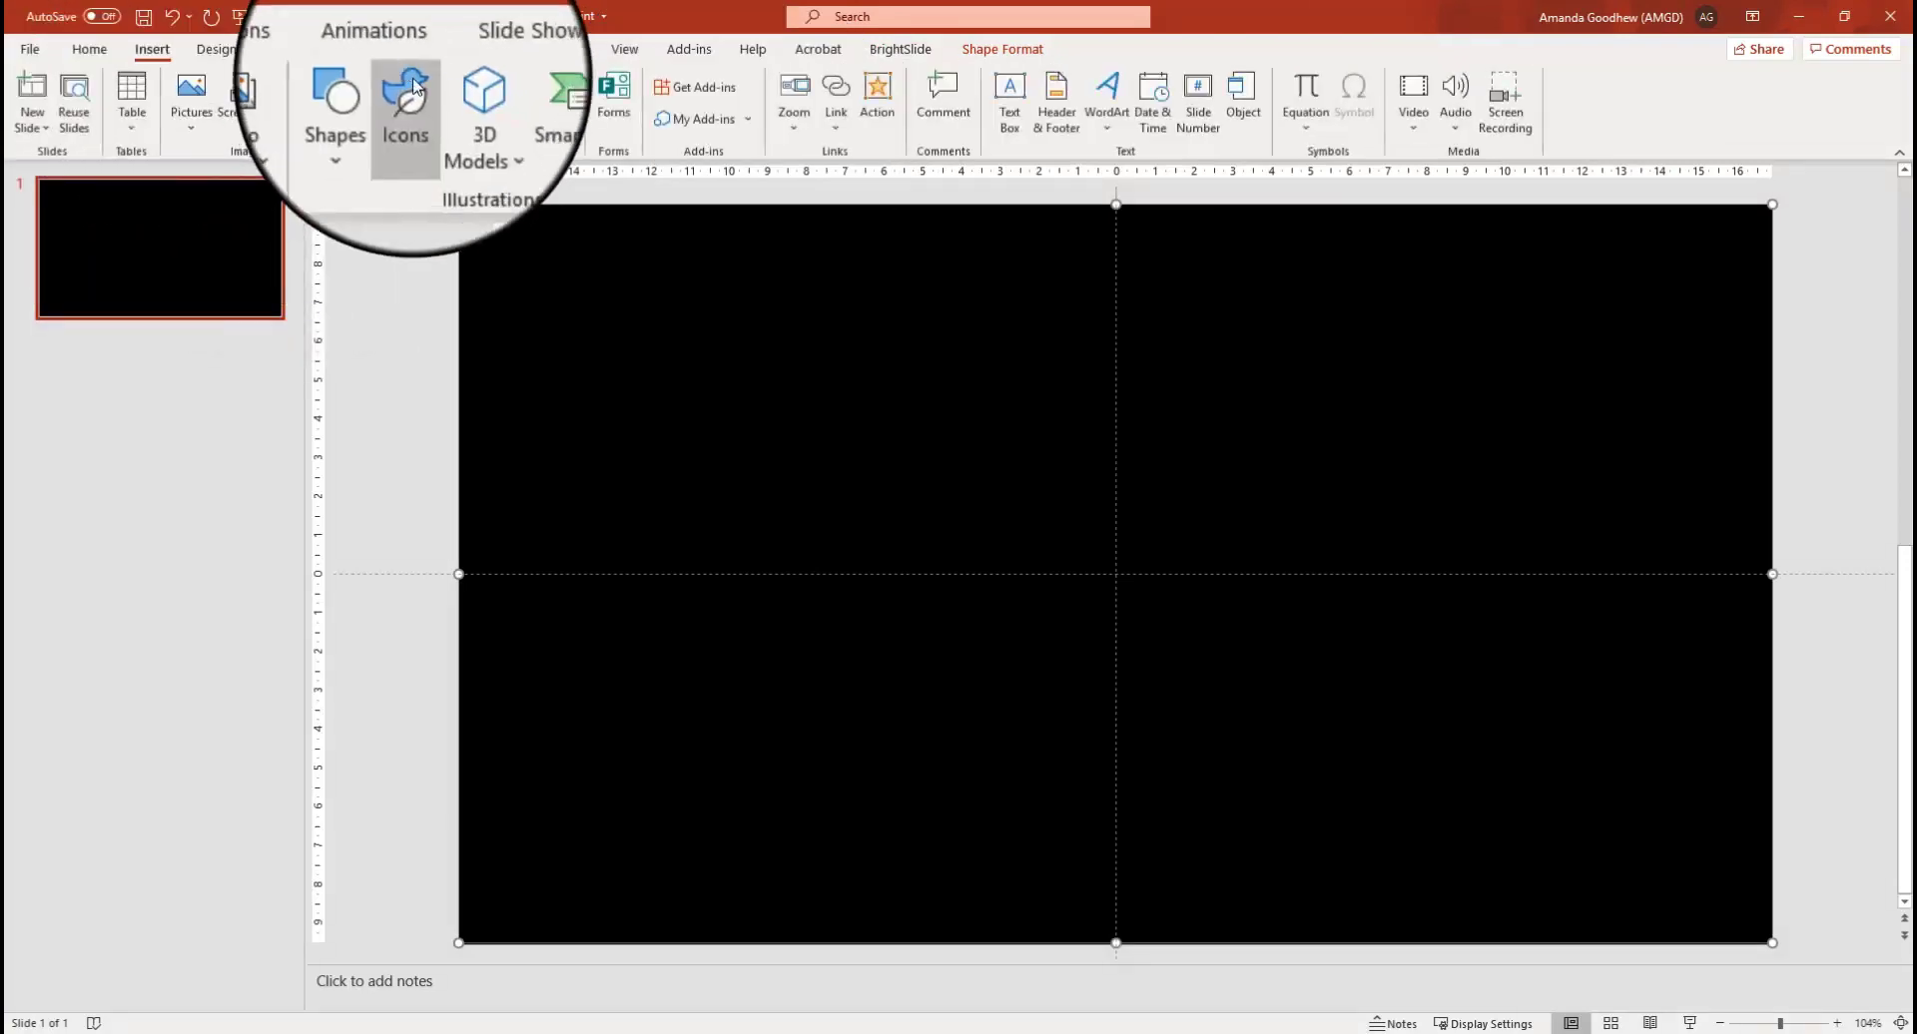
left_click(361, 95)
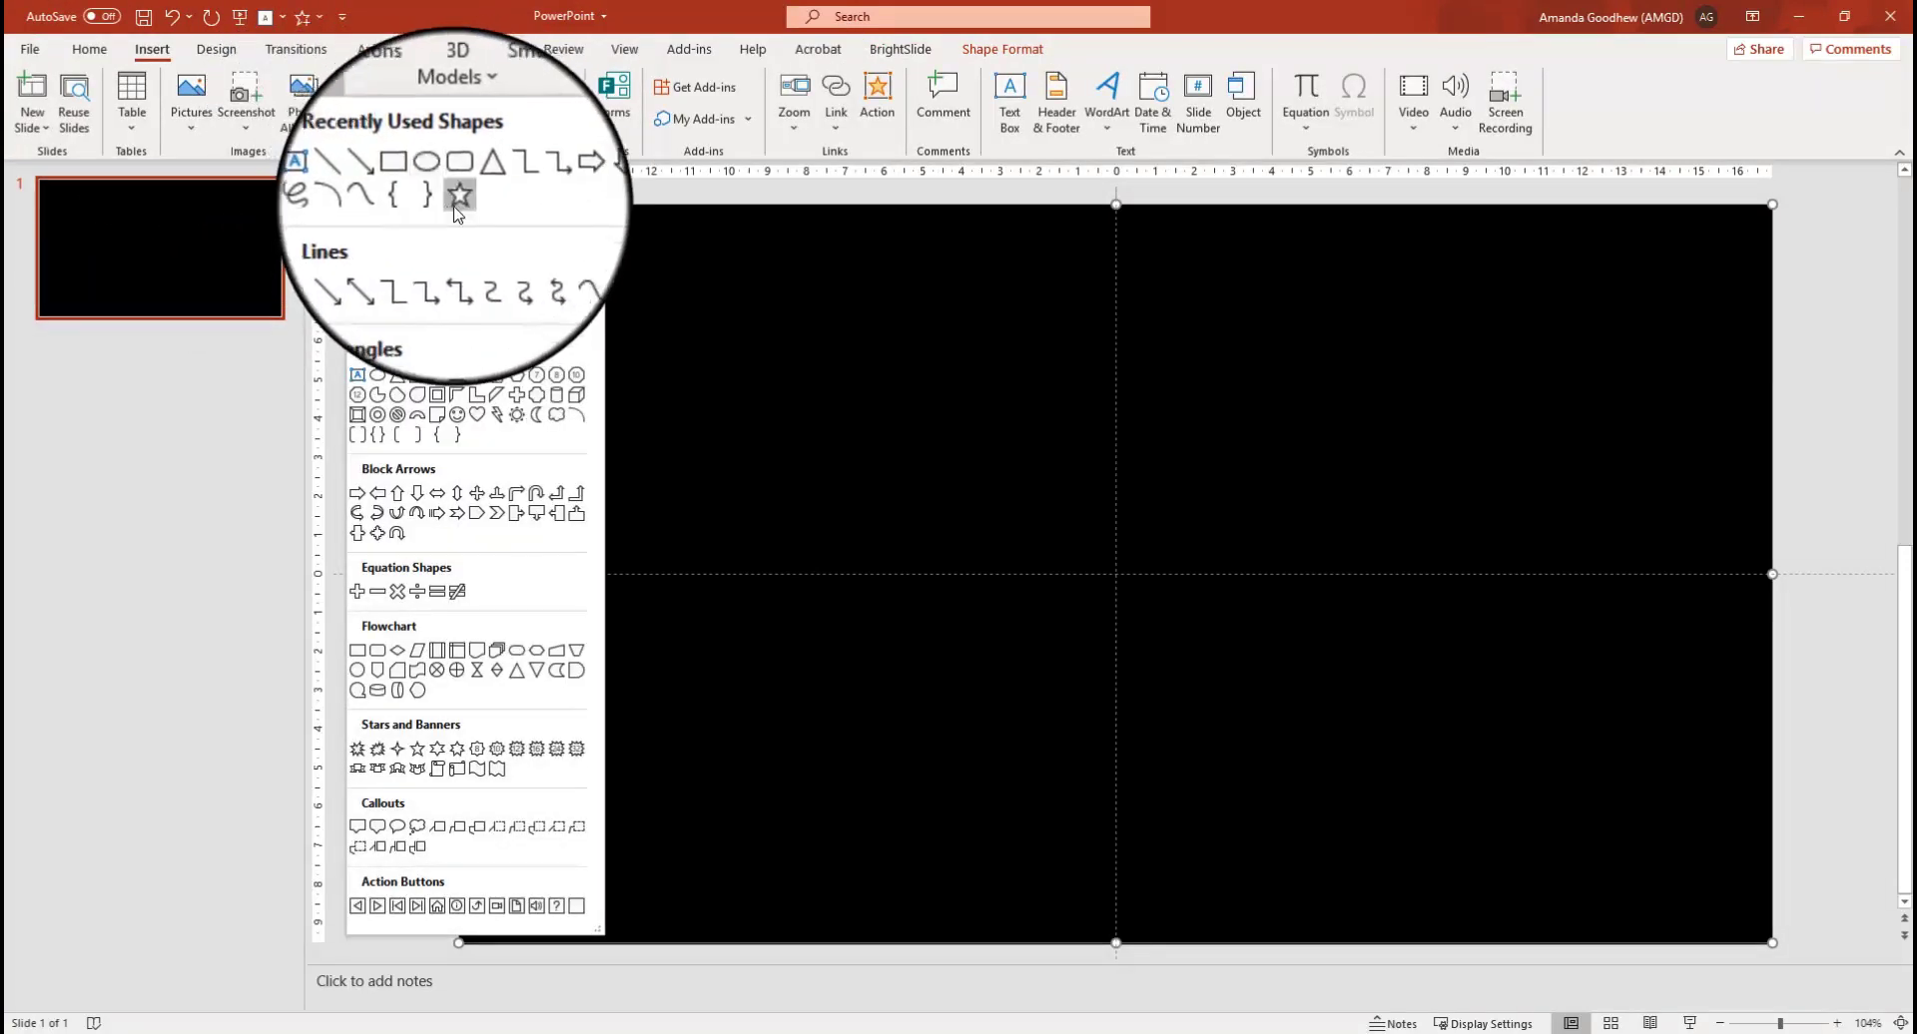
left_click(419, 183)
left_click_drag(486, 225, 934, 626)
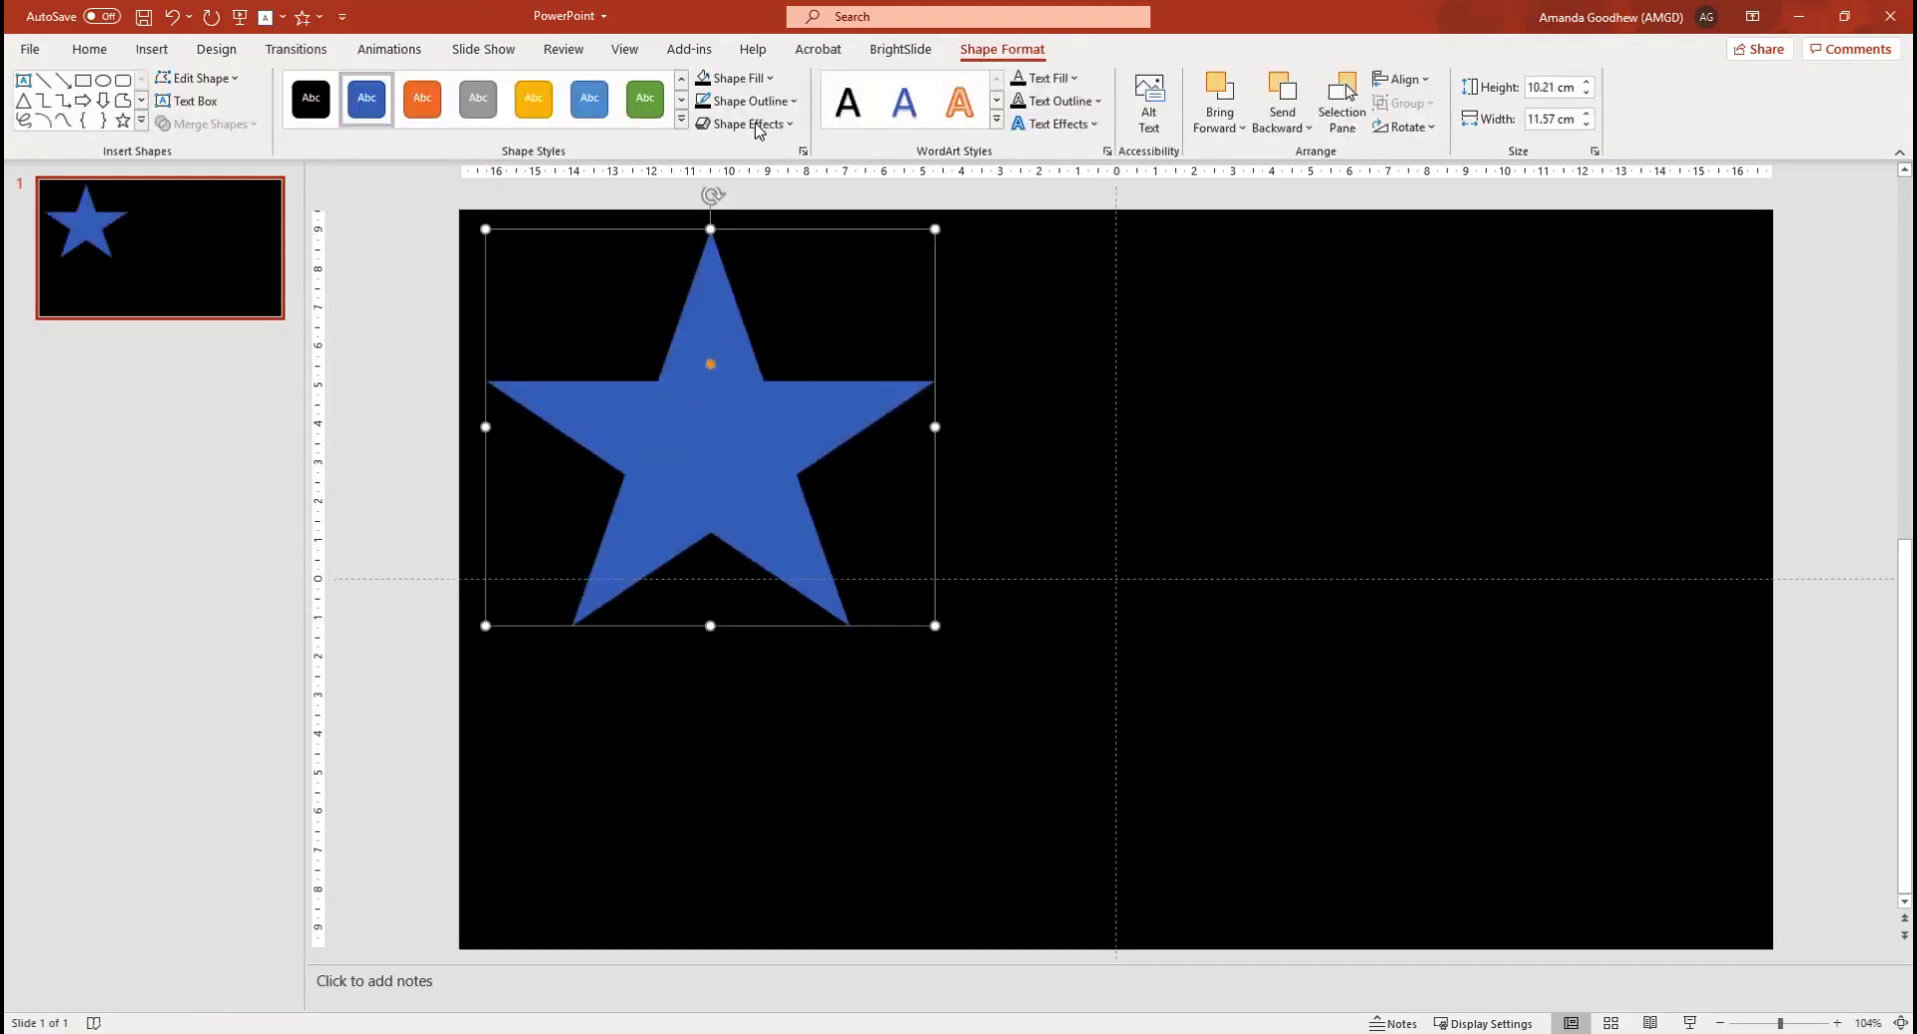
left_click(749, 77)
left_click(712, 126)
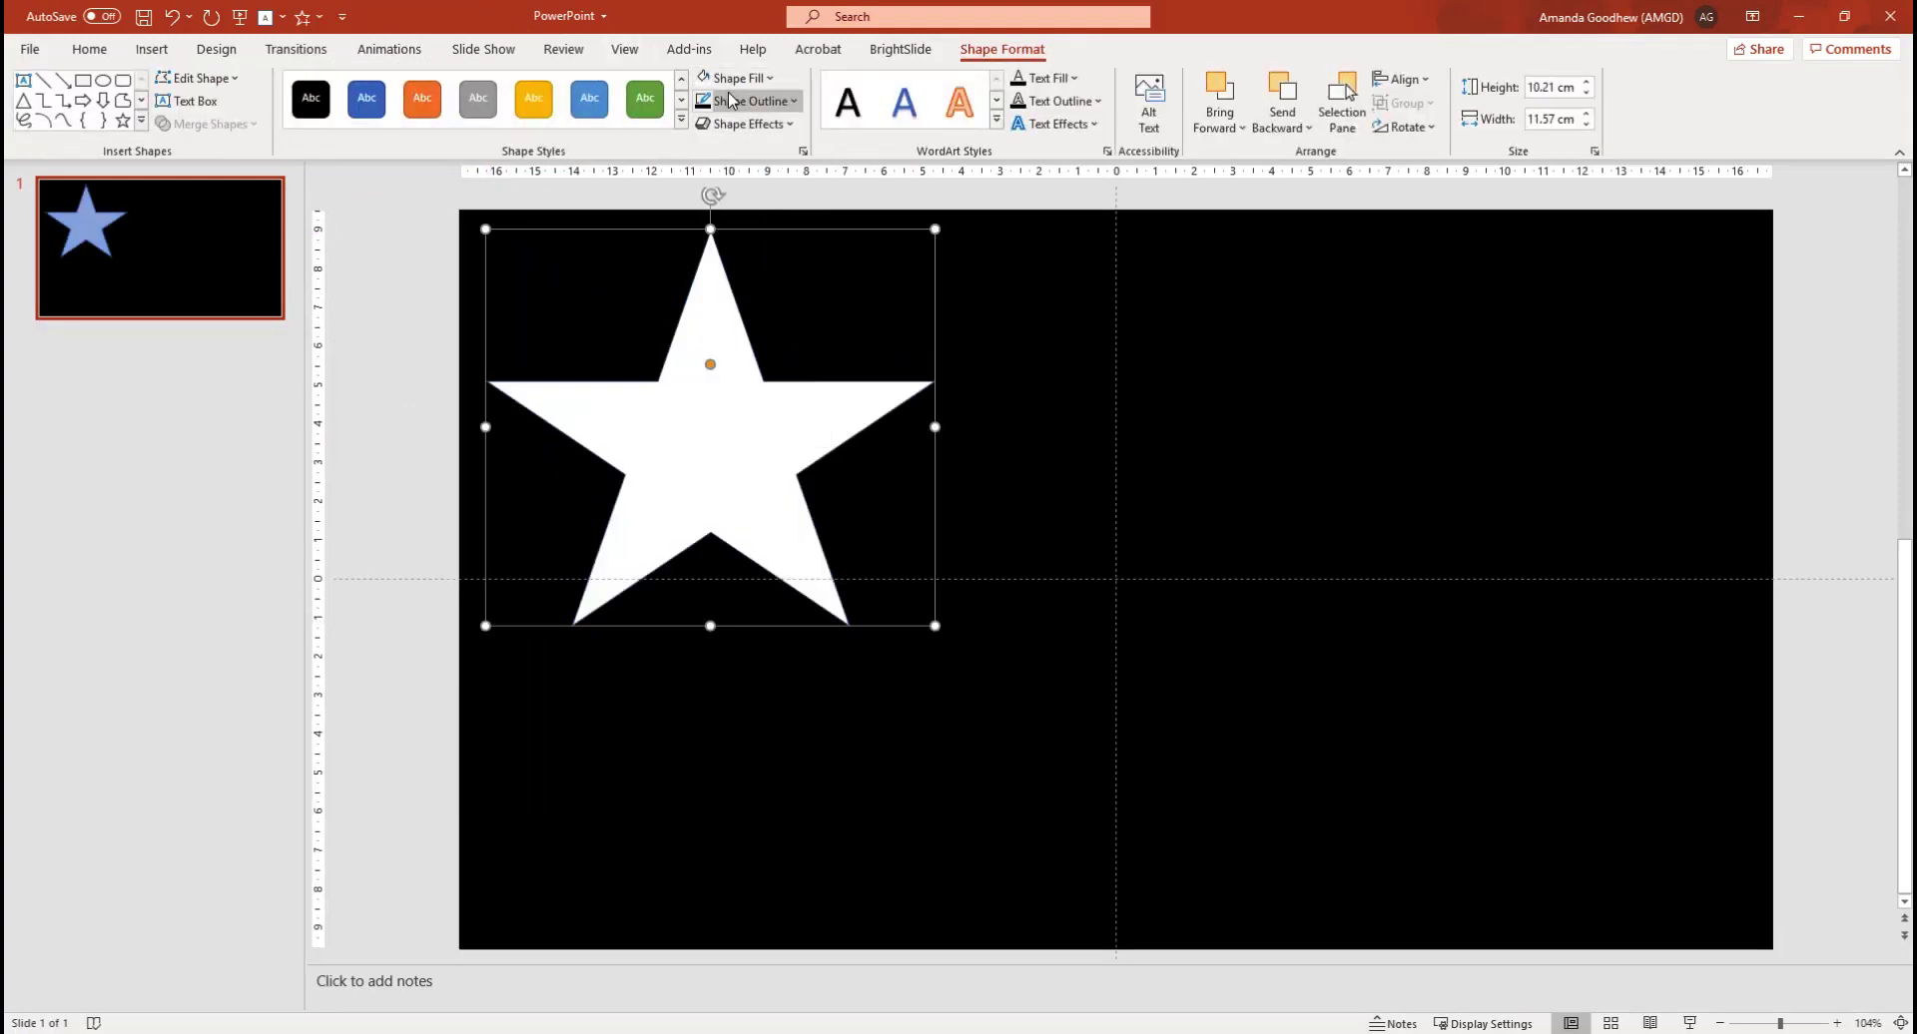
left_click(734, 101)
left_click(718, 317)
left_click_drag(706, 342, 676, 320)
left_click_drag(904, 593, 891, 579)
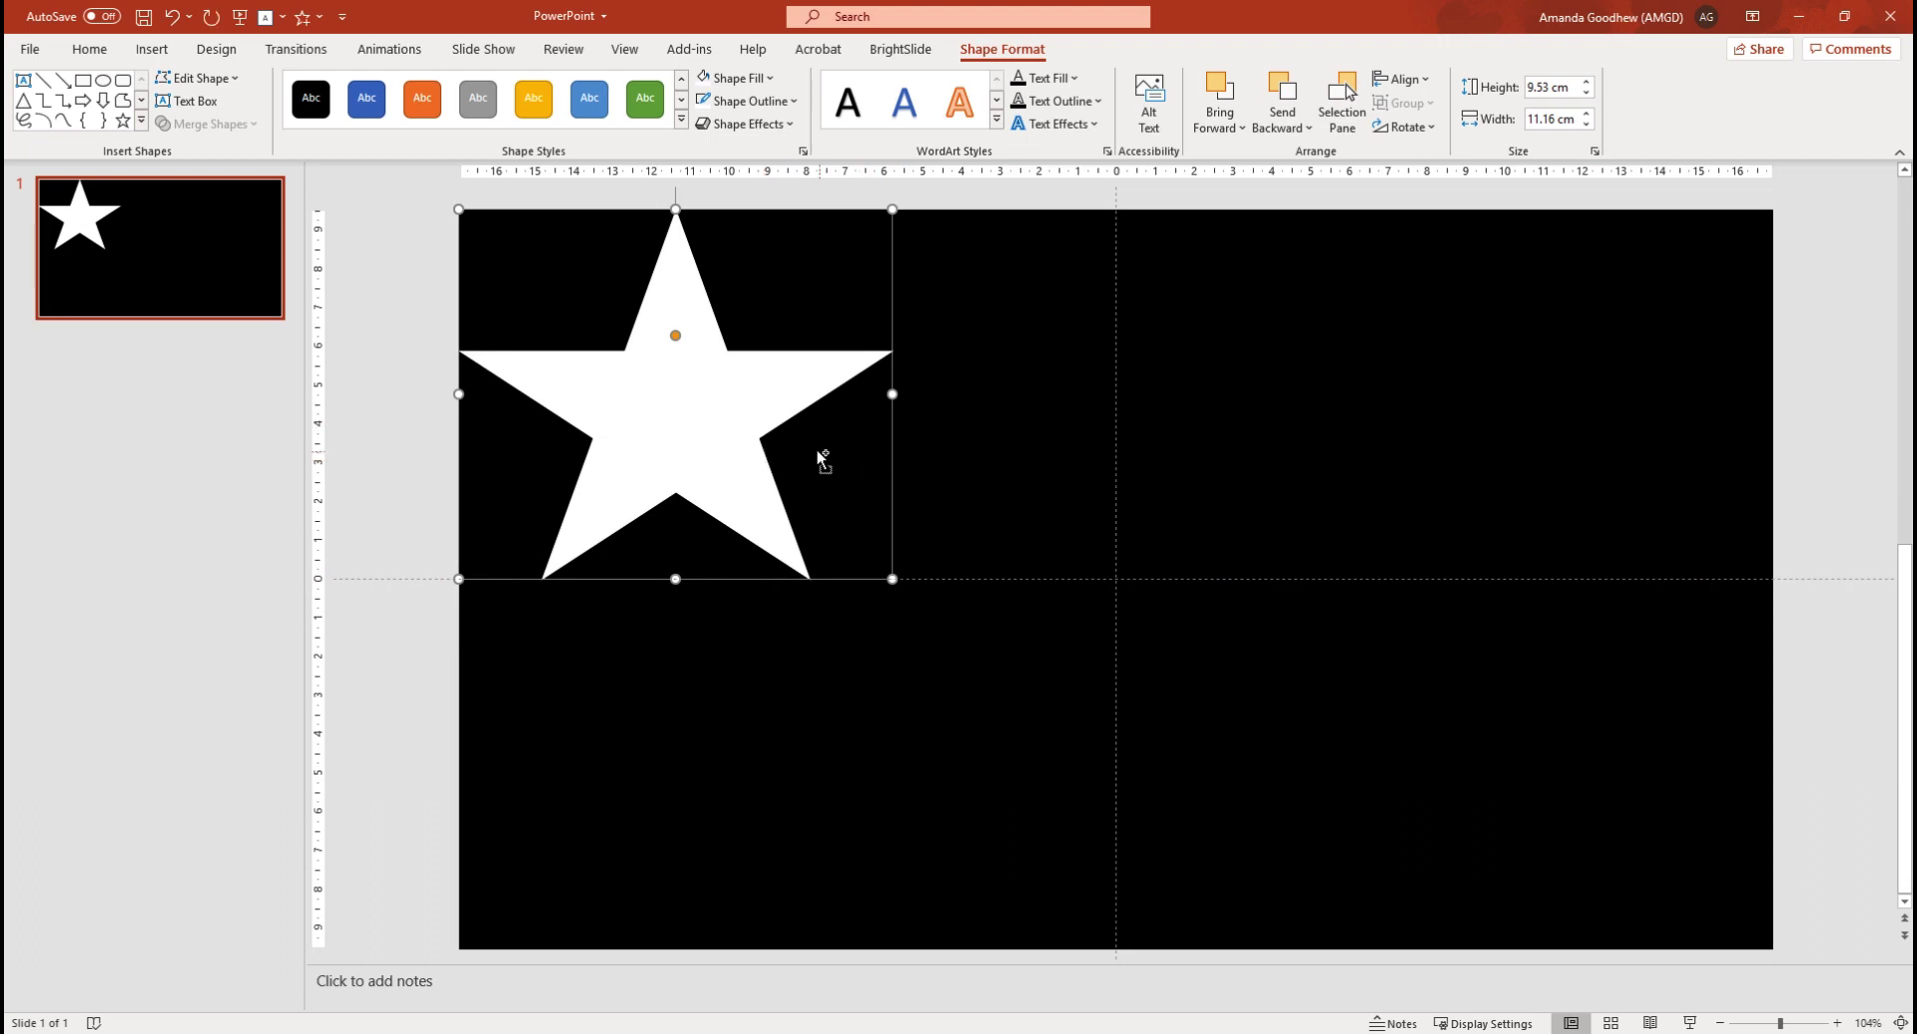
left_click(788, 441)
Paste and drag copies of the star into two evenly spaced rows of three
key("ctrl+v")
left_click_drag(753, 419, 1162, 418)
key("ctrl+v")
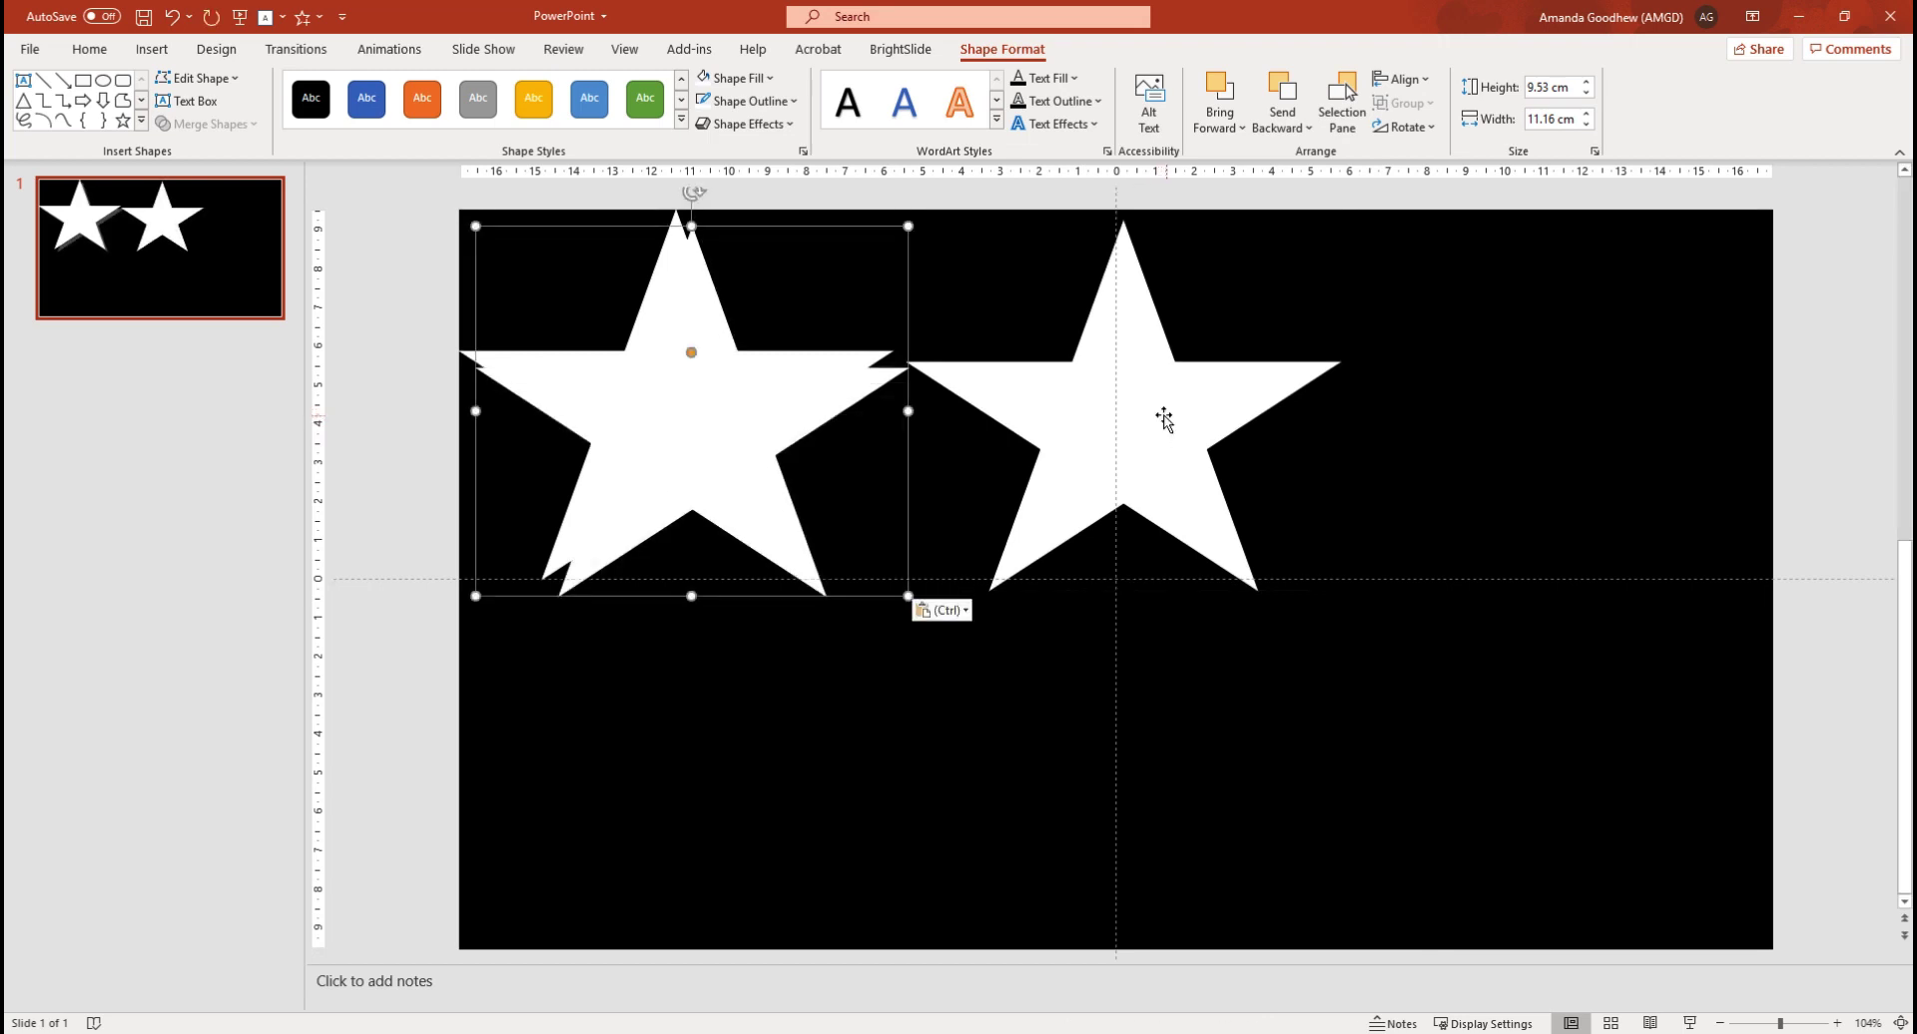
left_click_drag(726, 417, 1584, 390)
left_click_drag(1186, 414, 1168, 409)
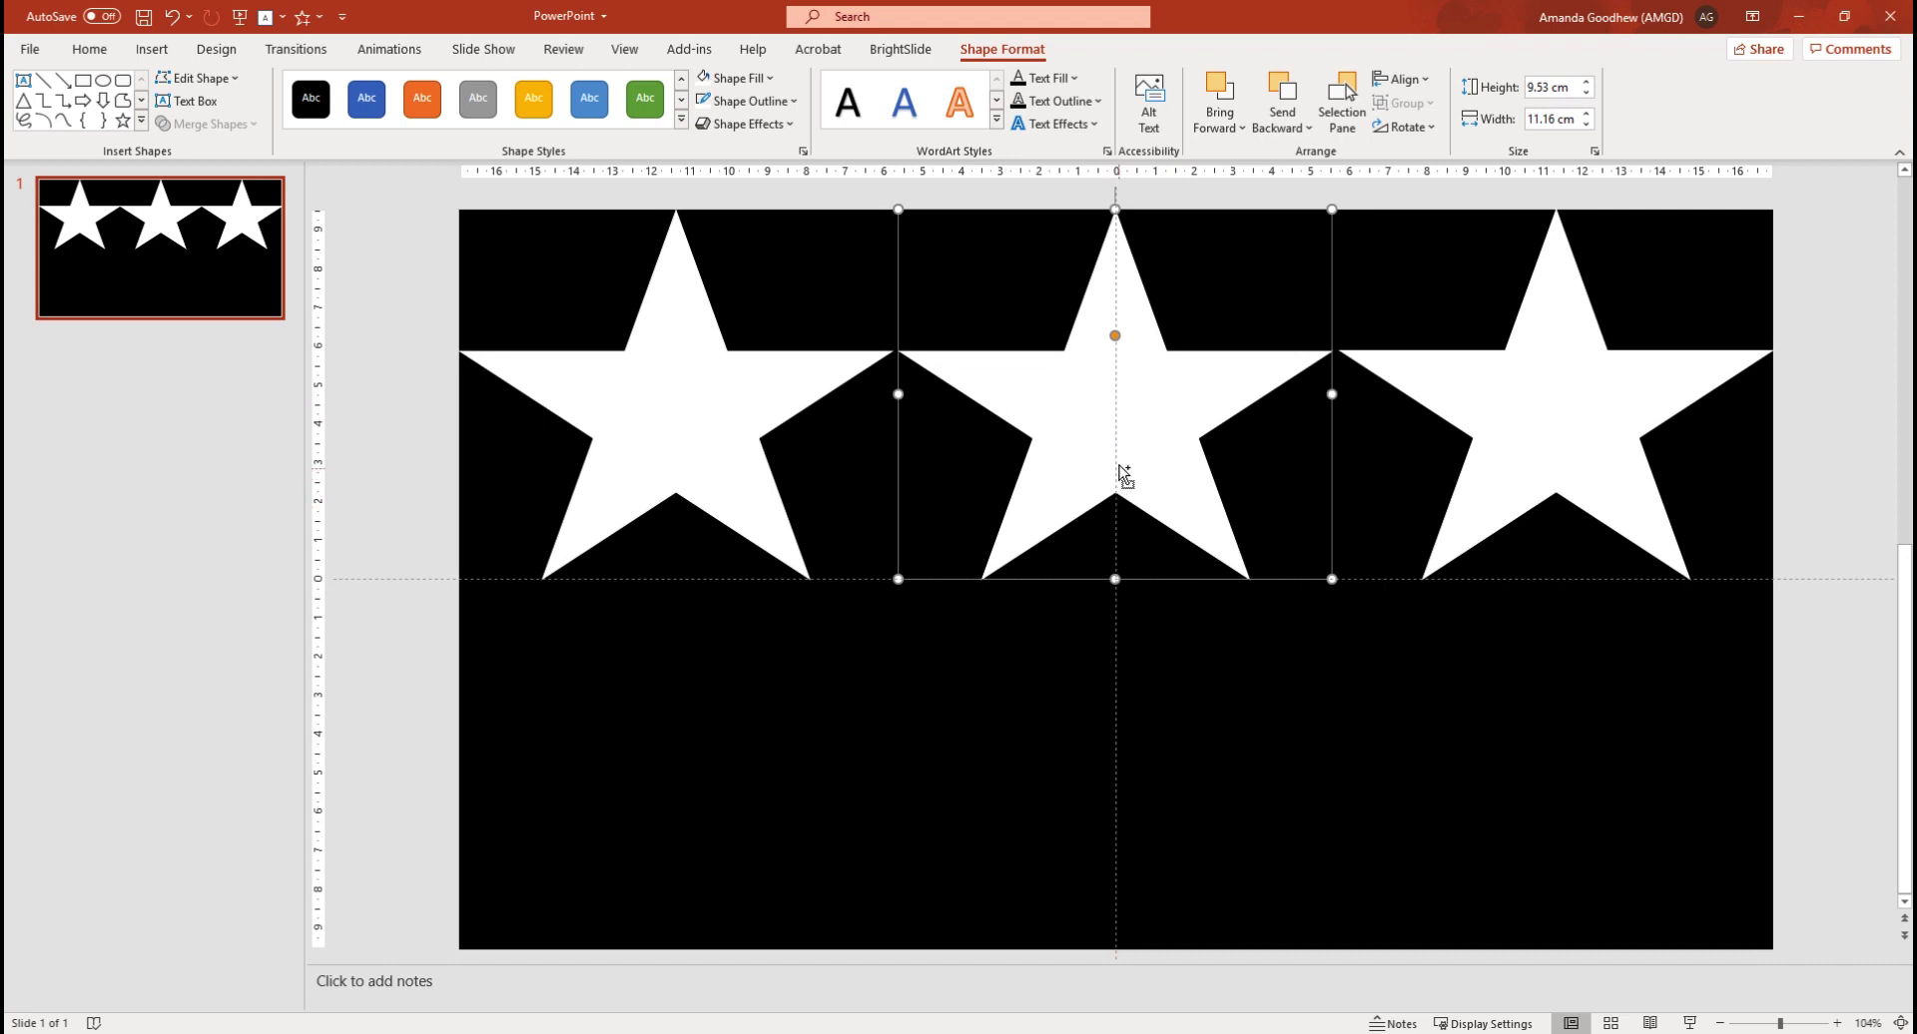
left_click_drag(1119, 466, 1583, 747)
left_click_drag(1249, 753, 698, 727)
left_click(1316, 677)
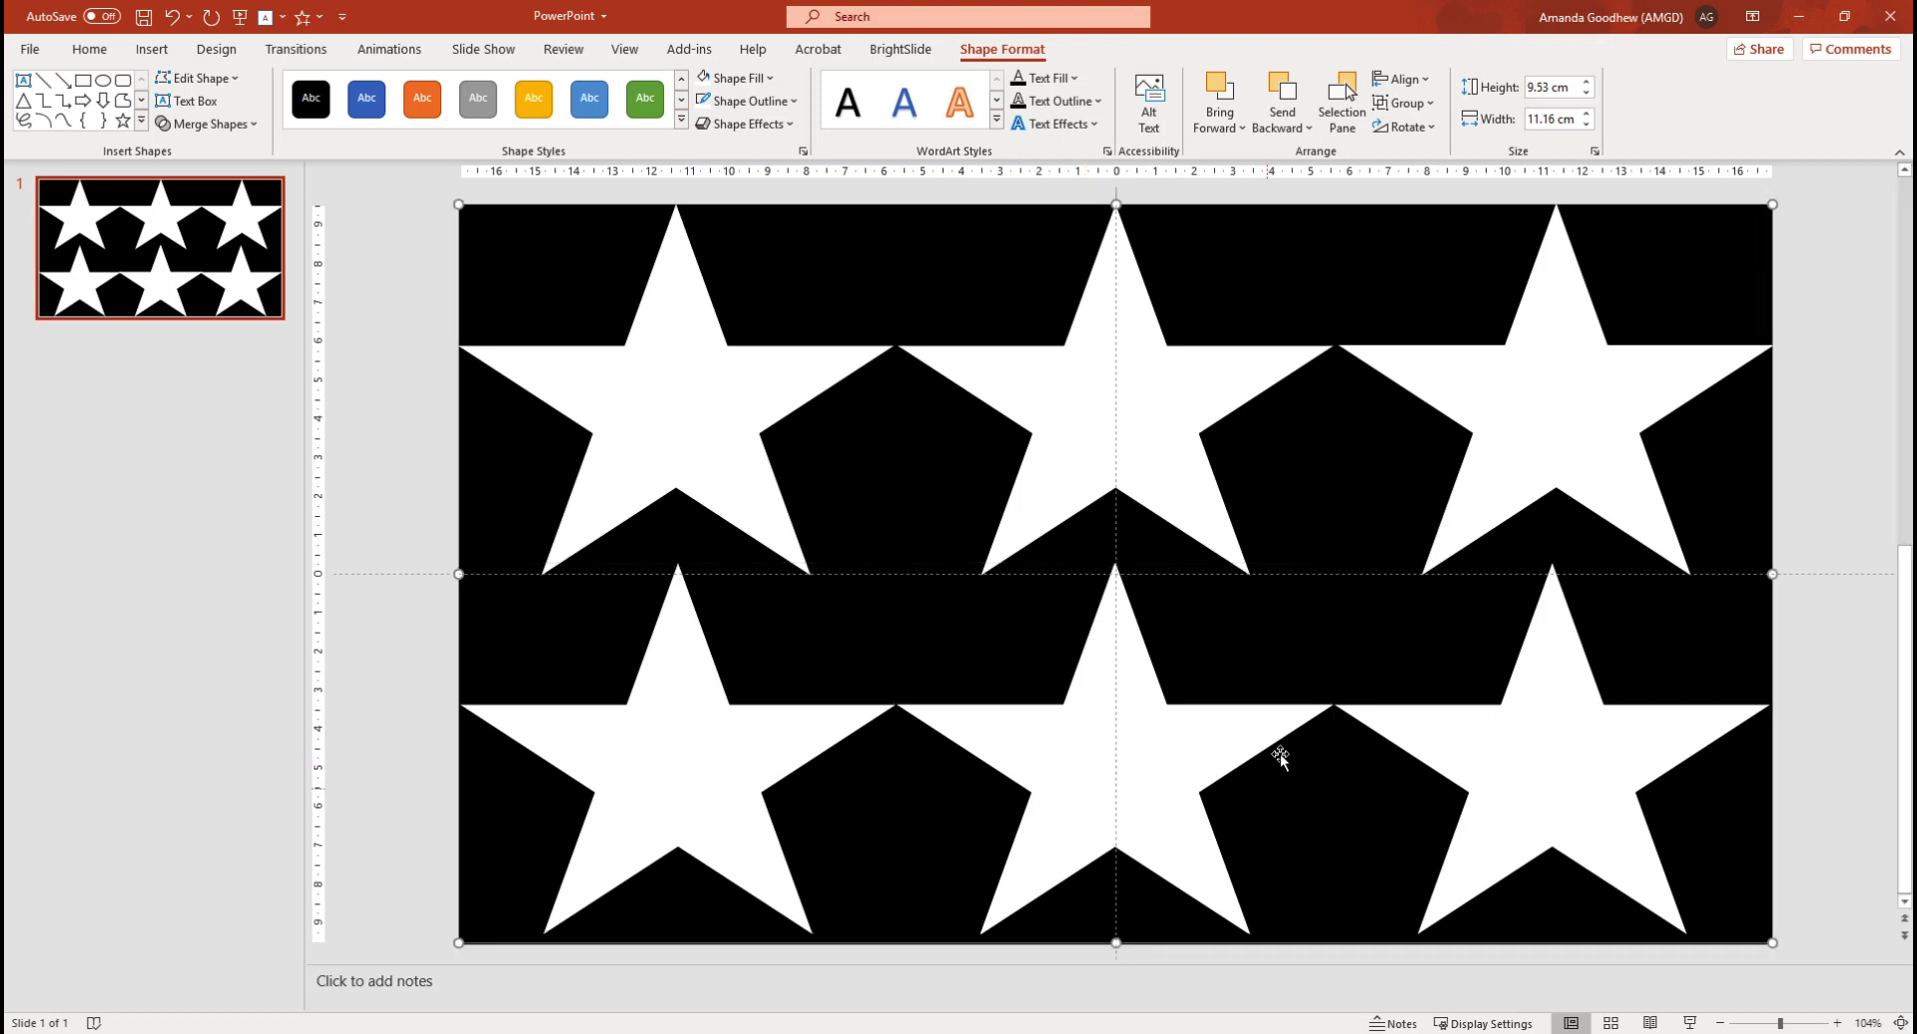
left_click(1064, 753)
key("Escape")
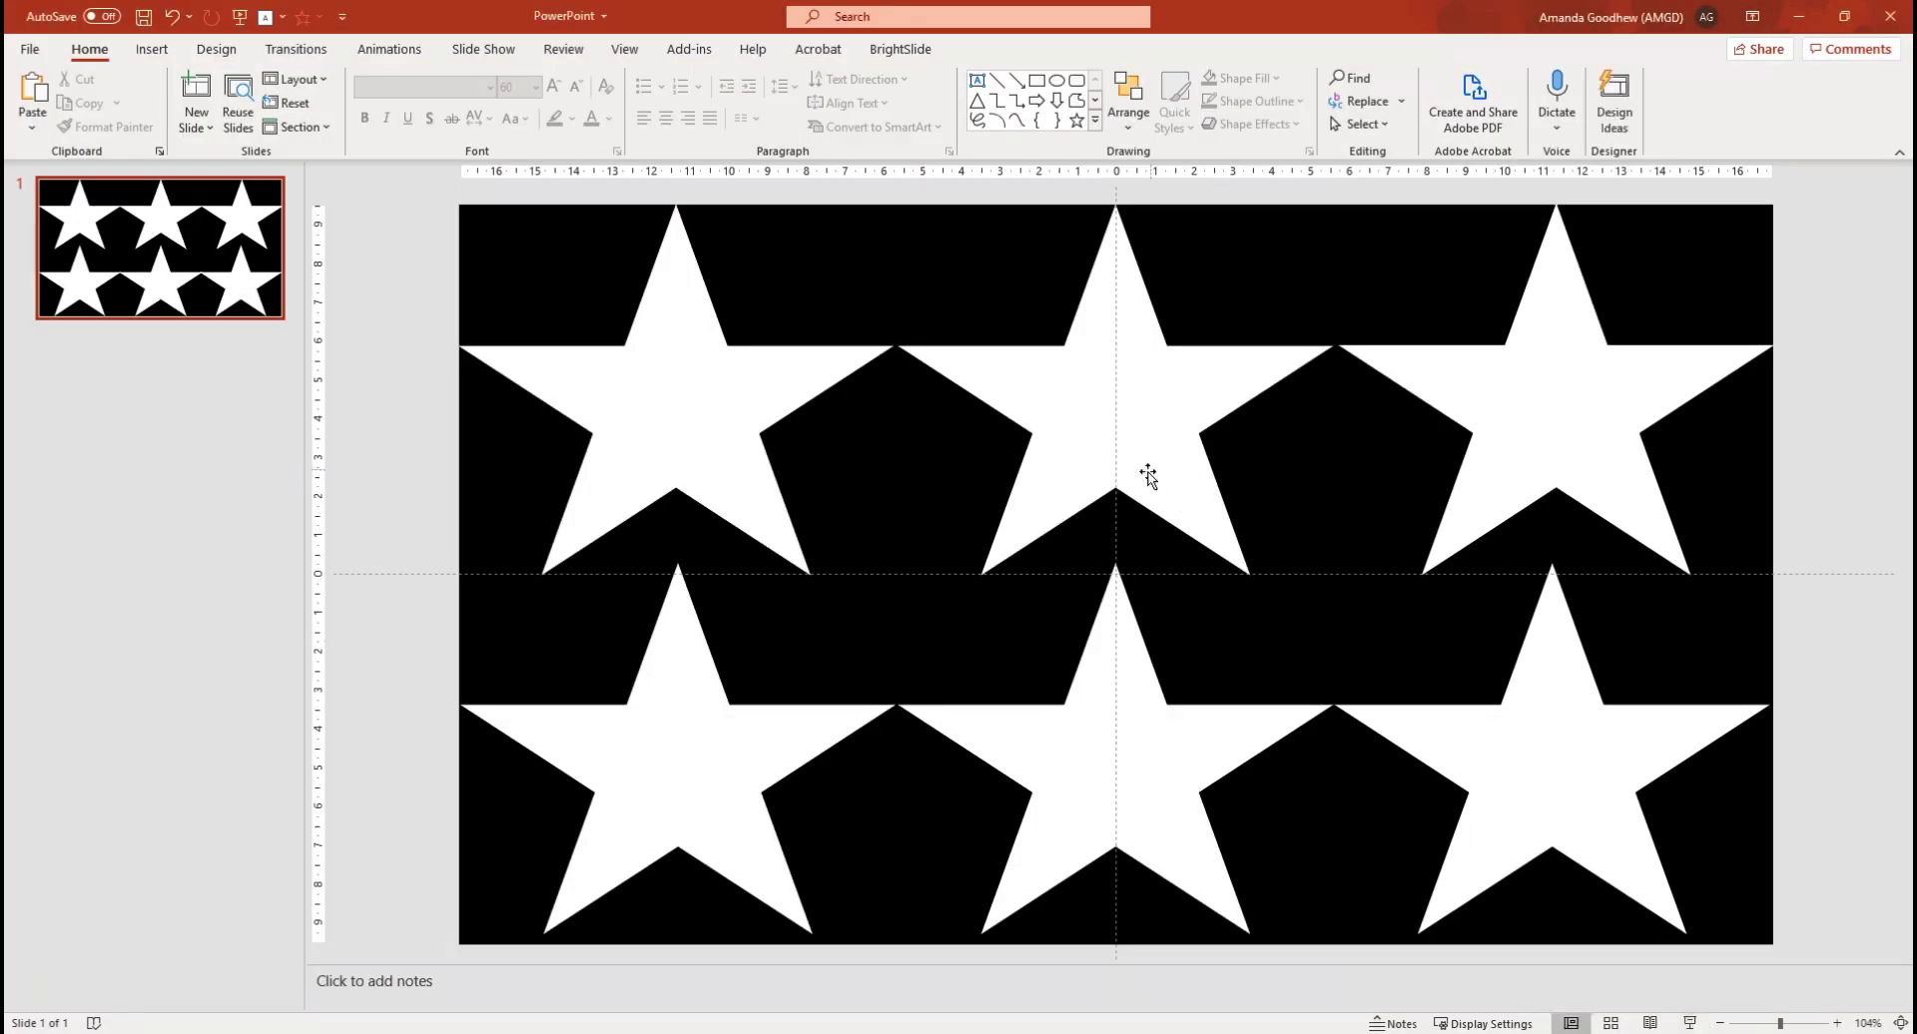
Save the full-slide star picture as PNG 'Stars new' in Desktop > VraMedia > High contrast
right_click(1147, 476)
left_click(1404, 631)
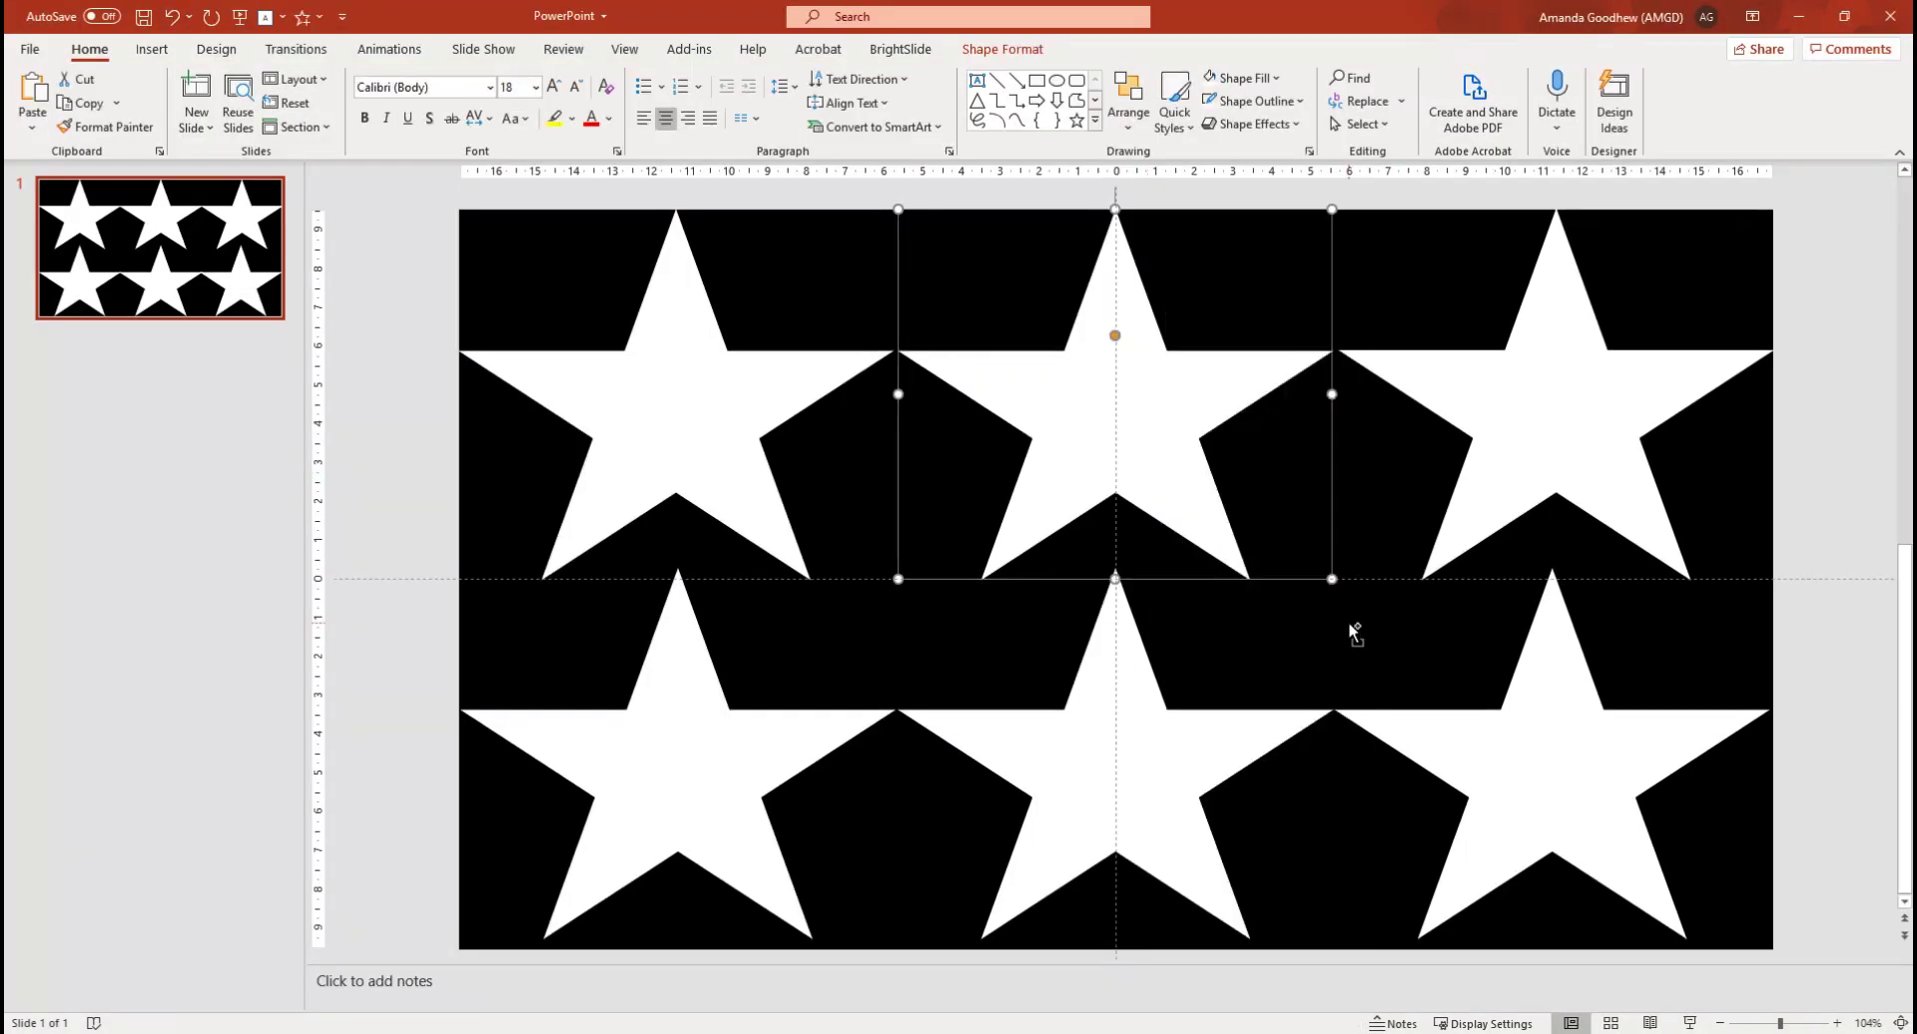
left_click(1350, 623)
right_click(861, 546)
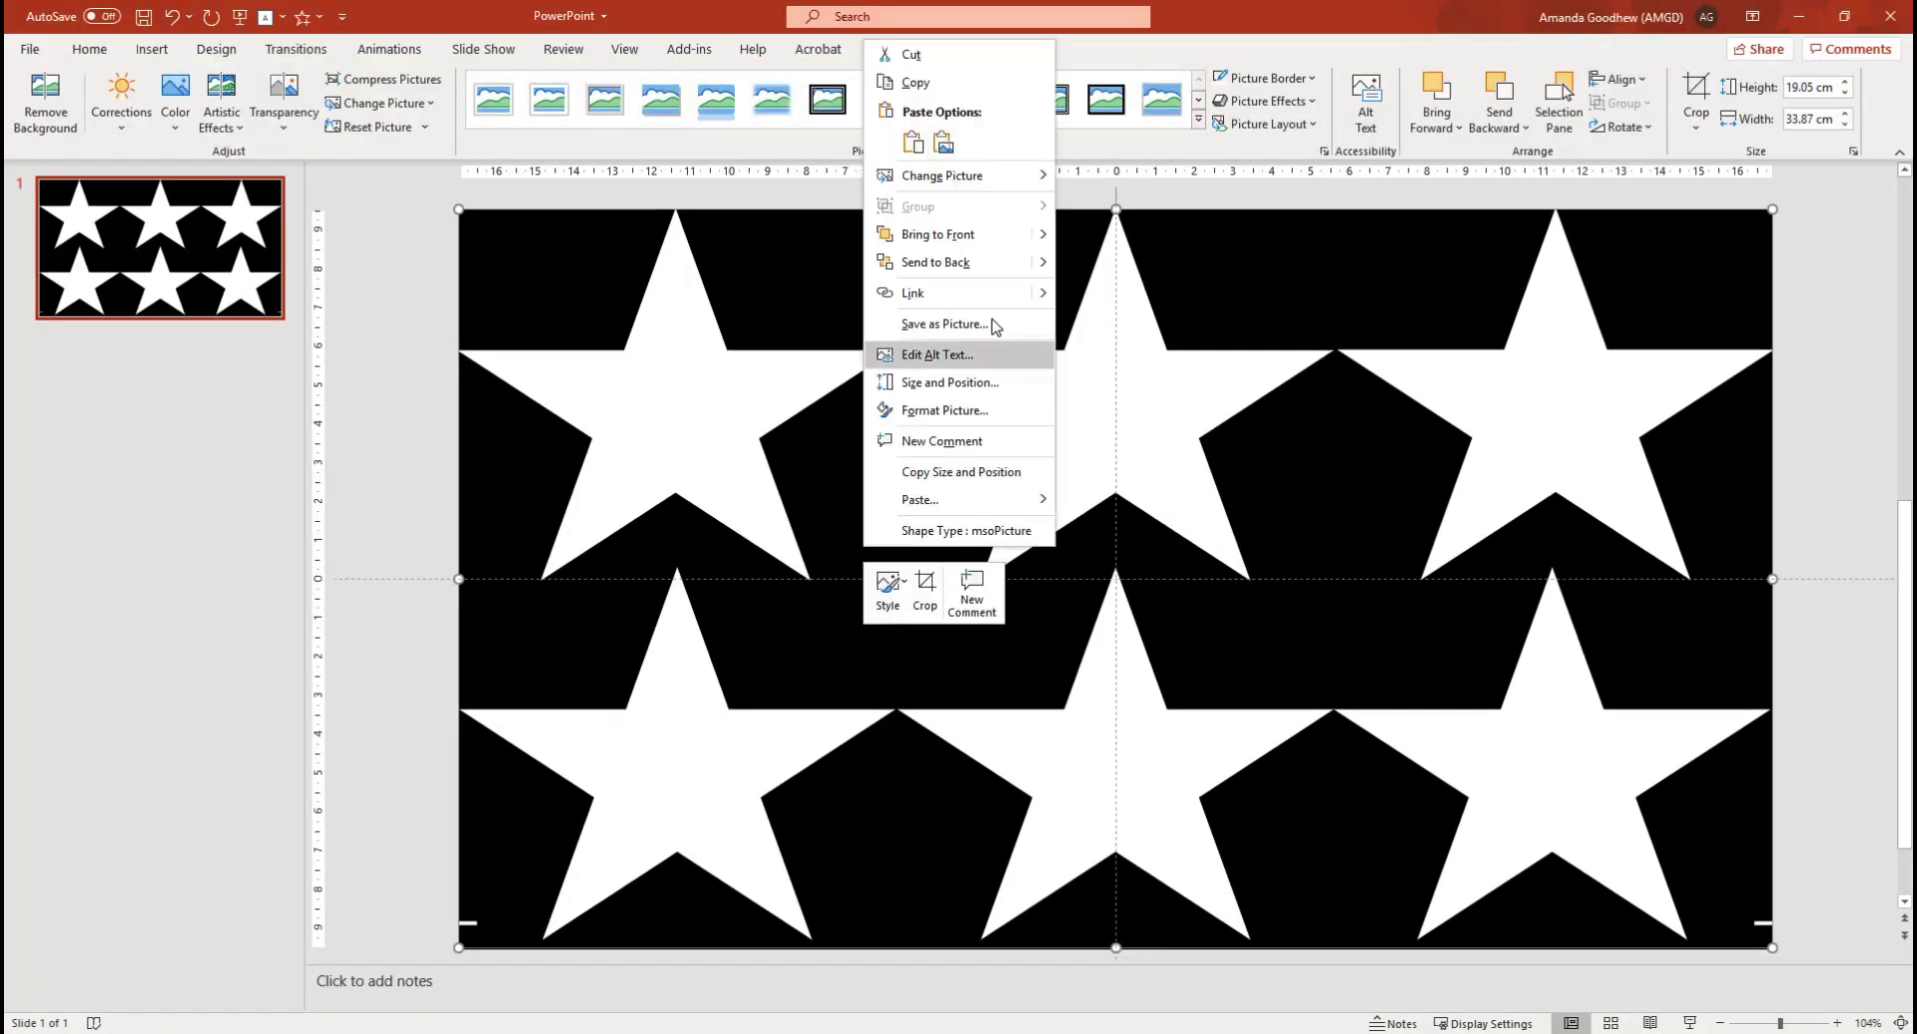
left_click(992, 318)
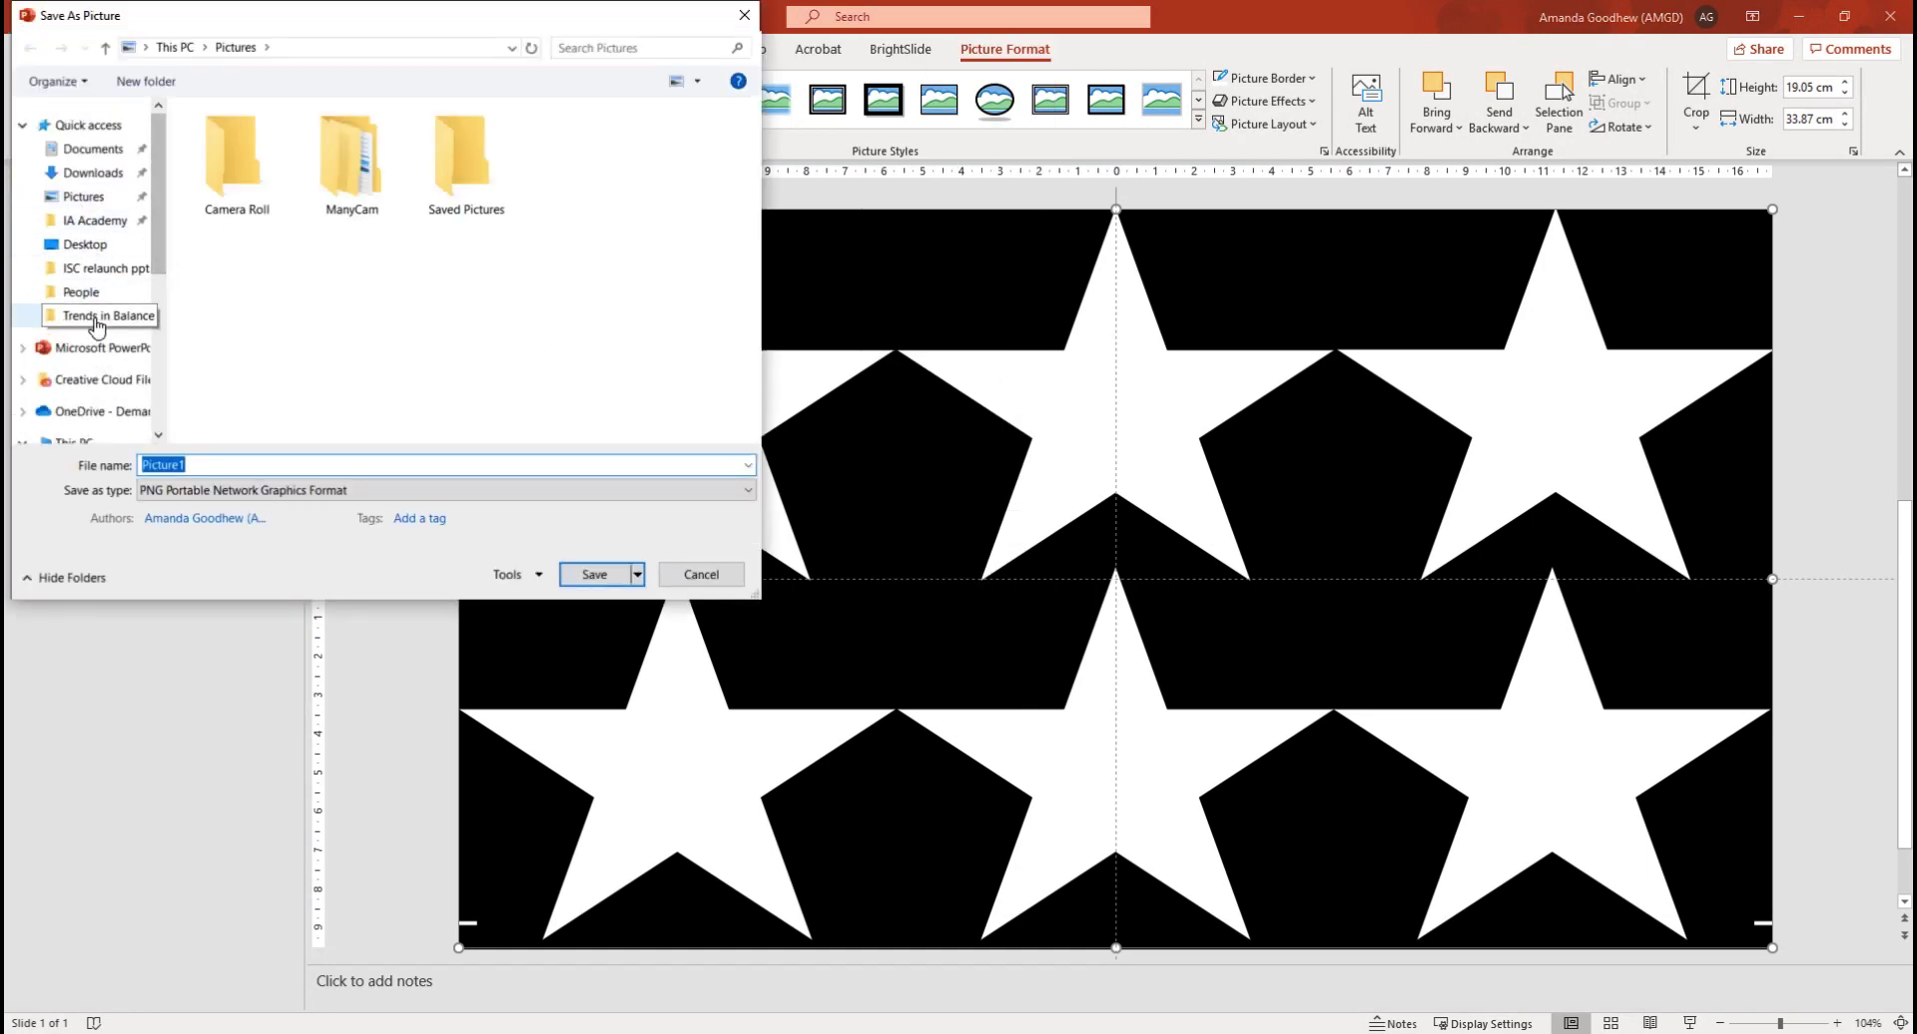
scroll(160, 300, "down", 2)
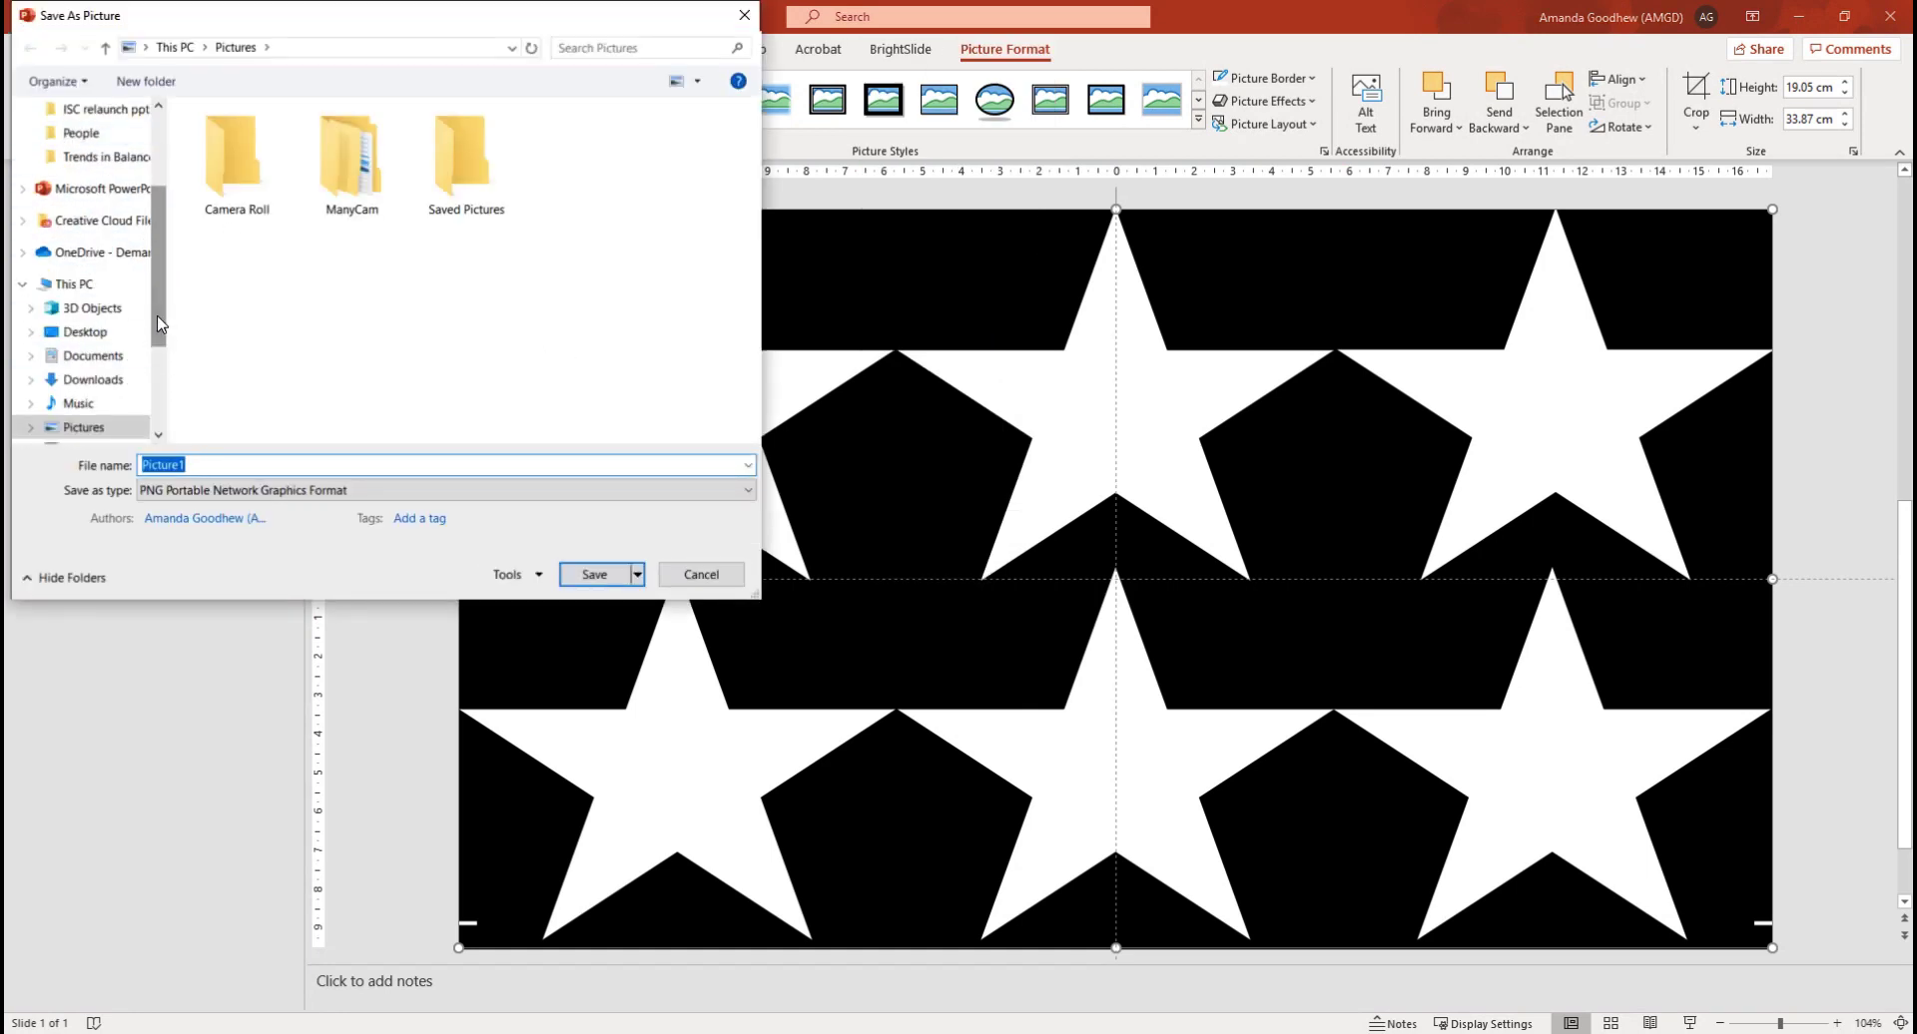
left_click(120, 331)
double_click(249, 162)
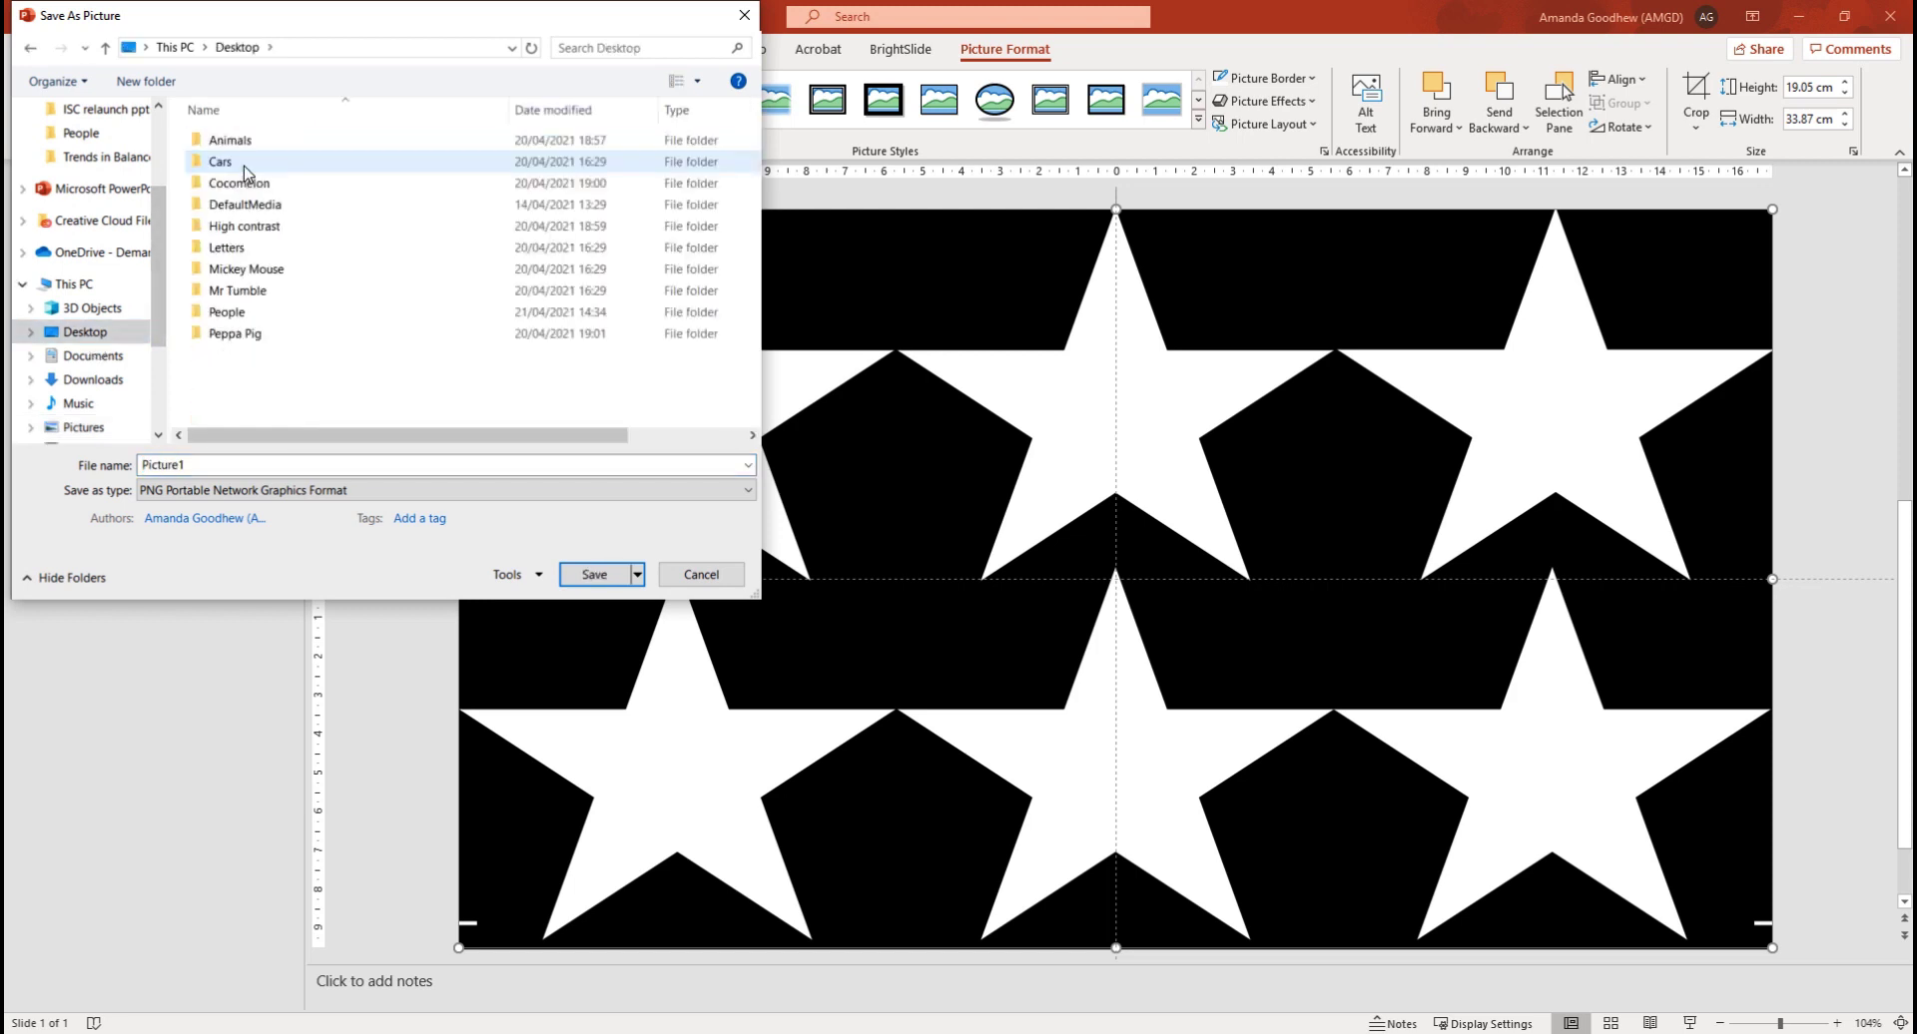
double_click(250, 231)
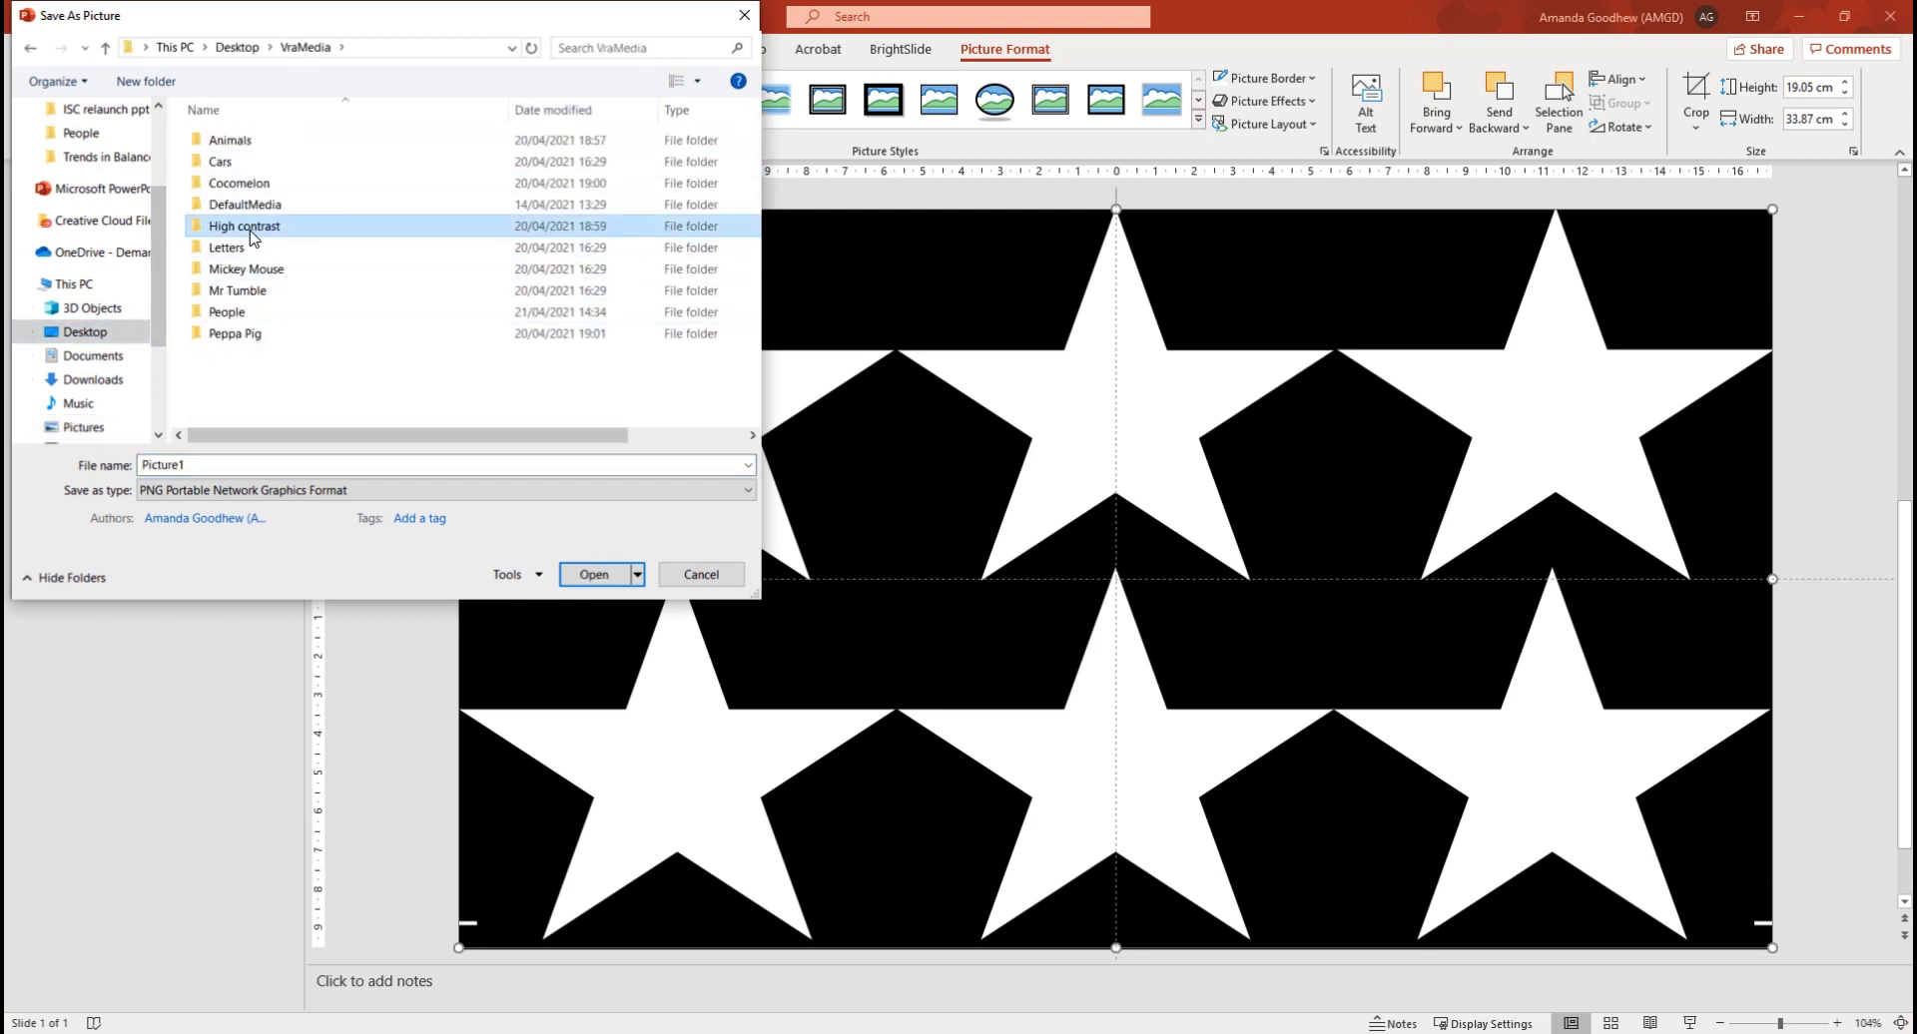
double_click(346, 463)
type("Stars")
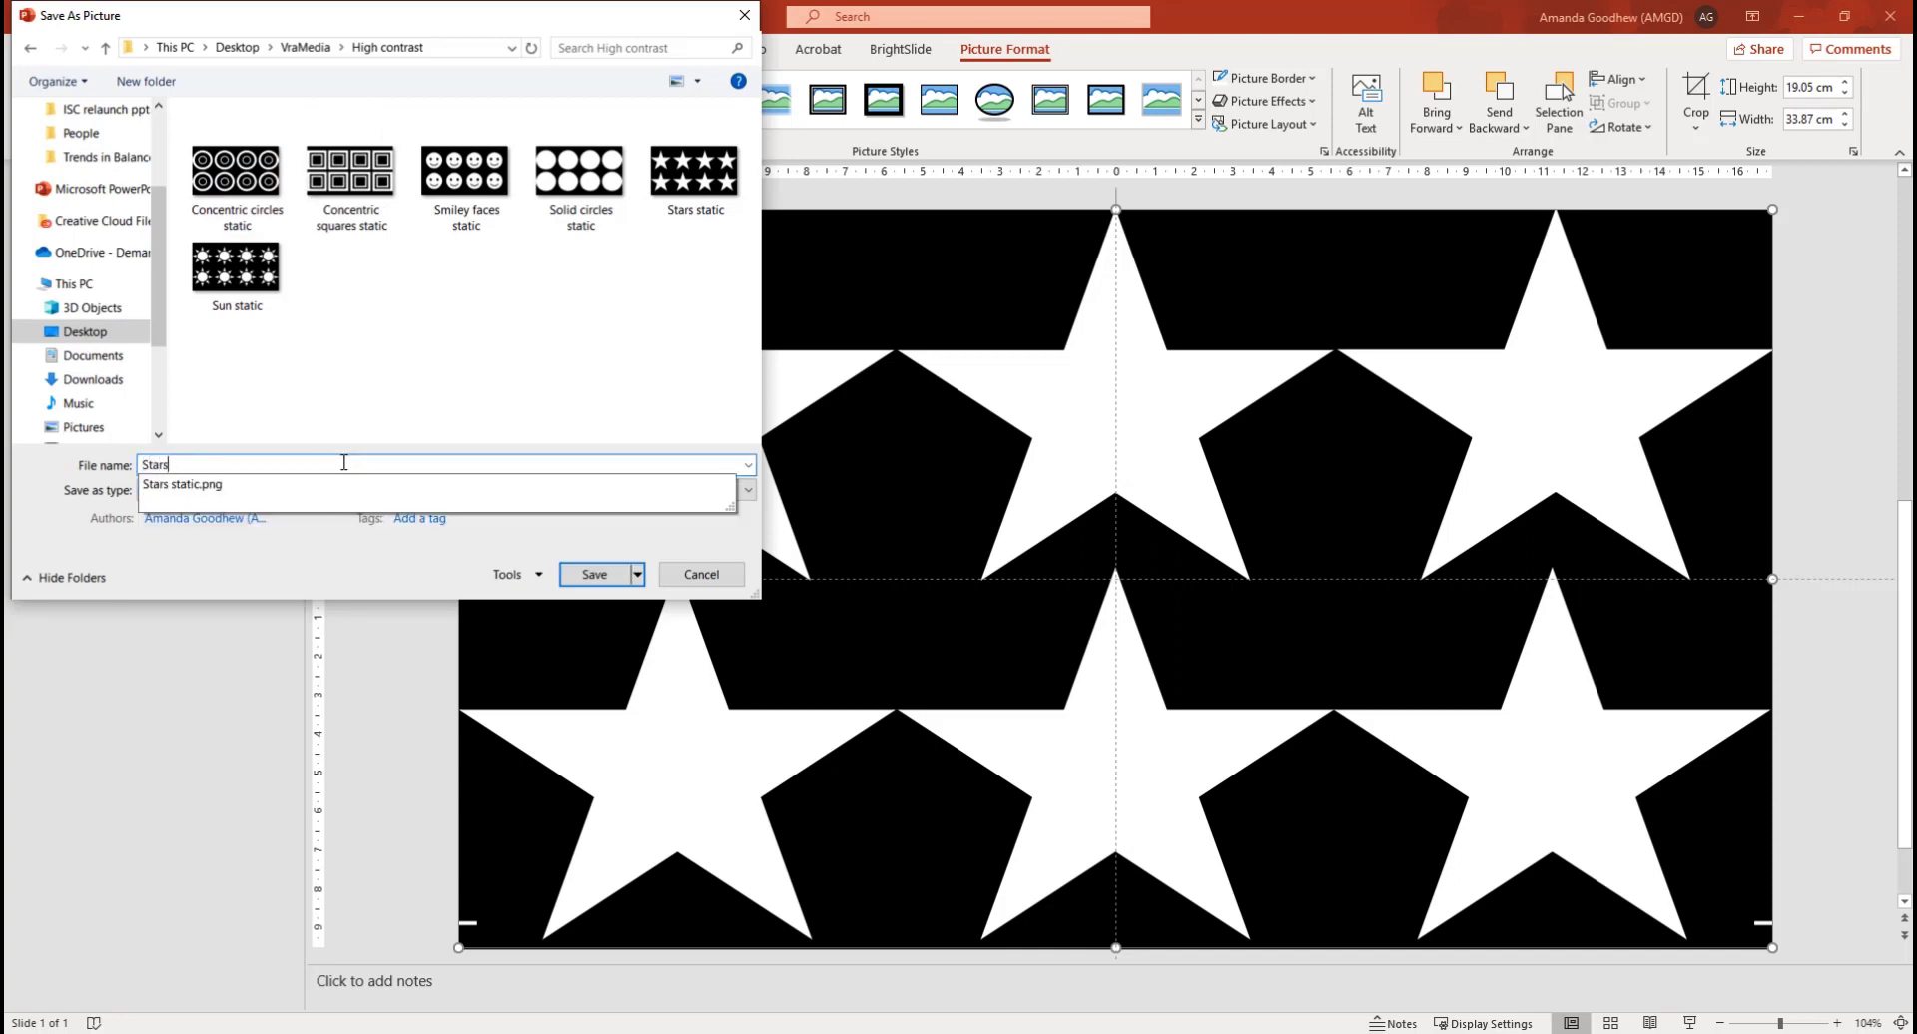
type(" new")
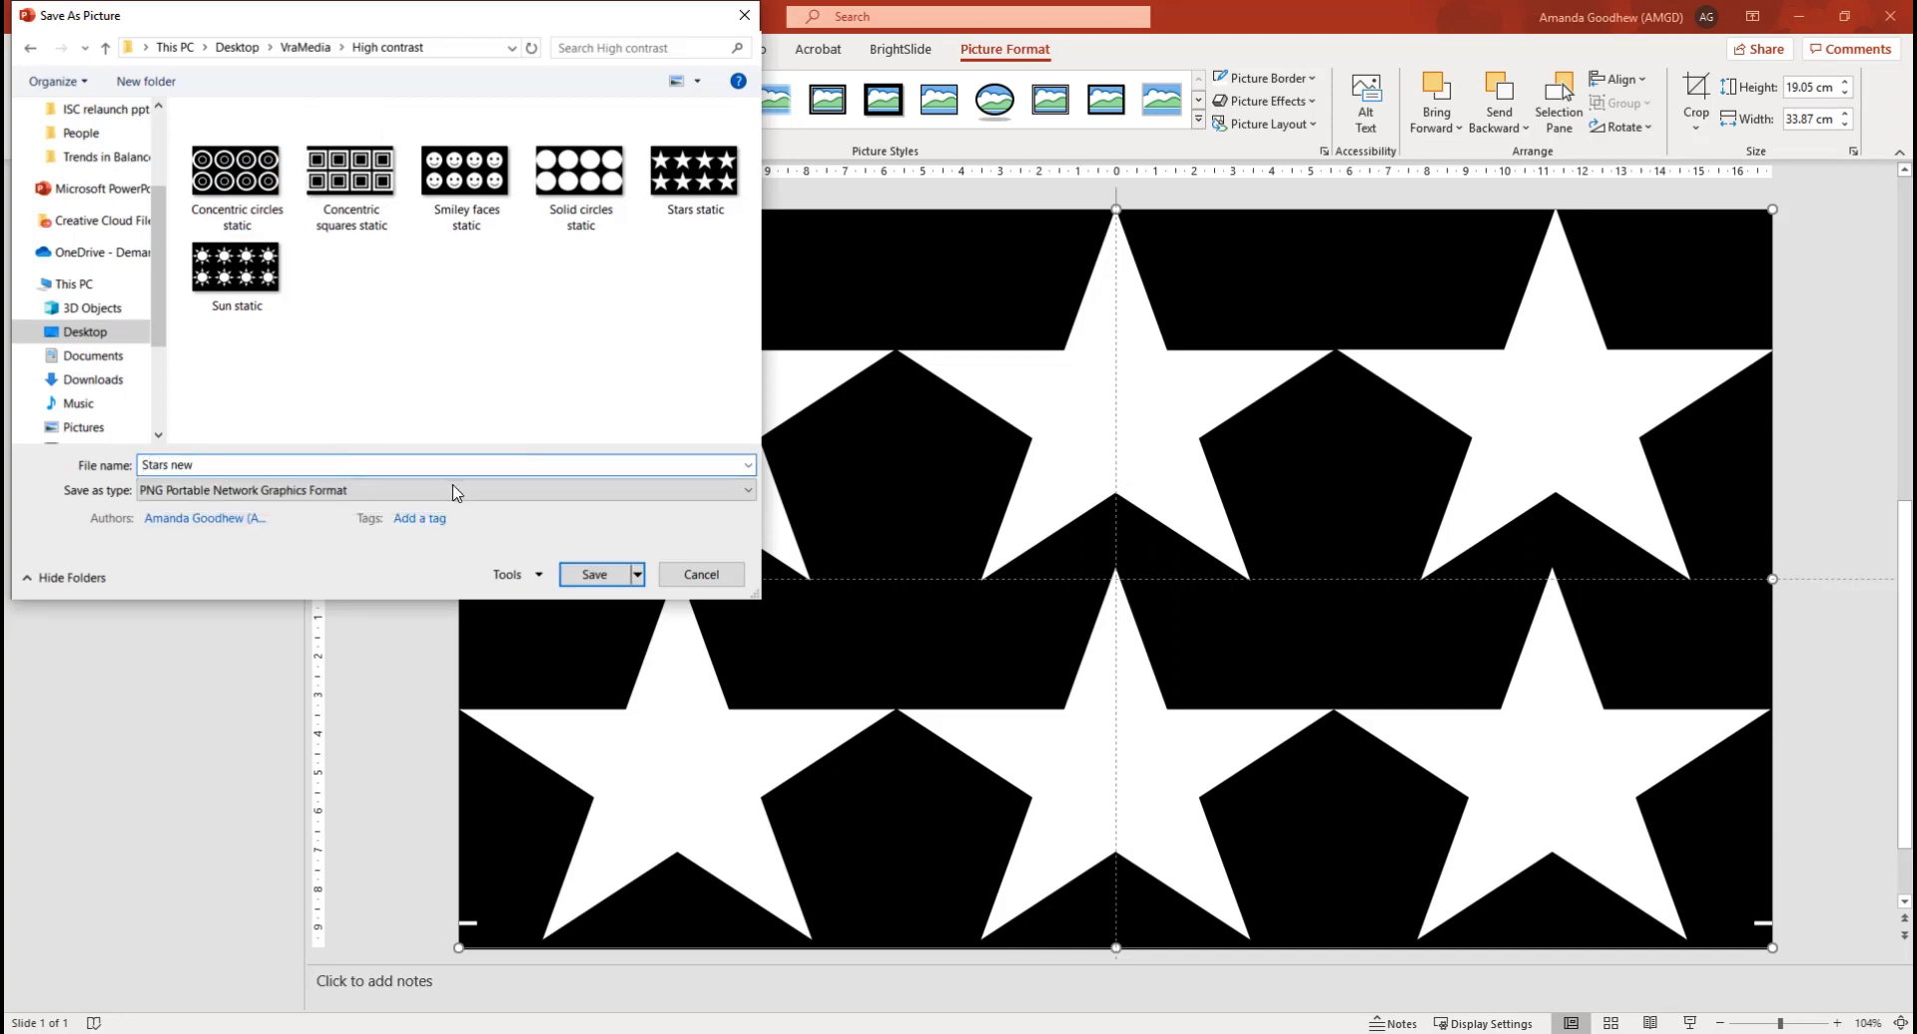
left_click(596, 575)
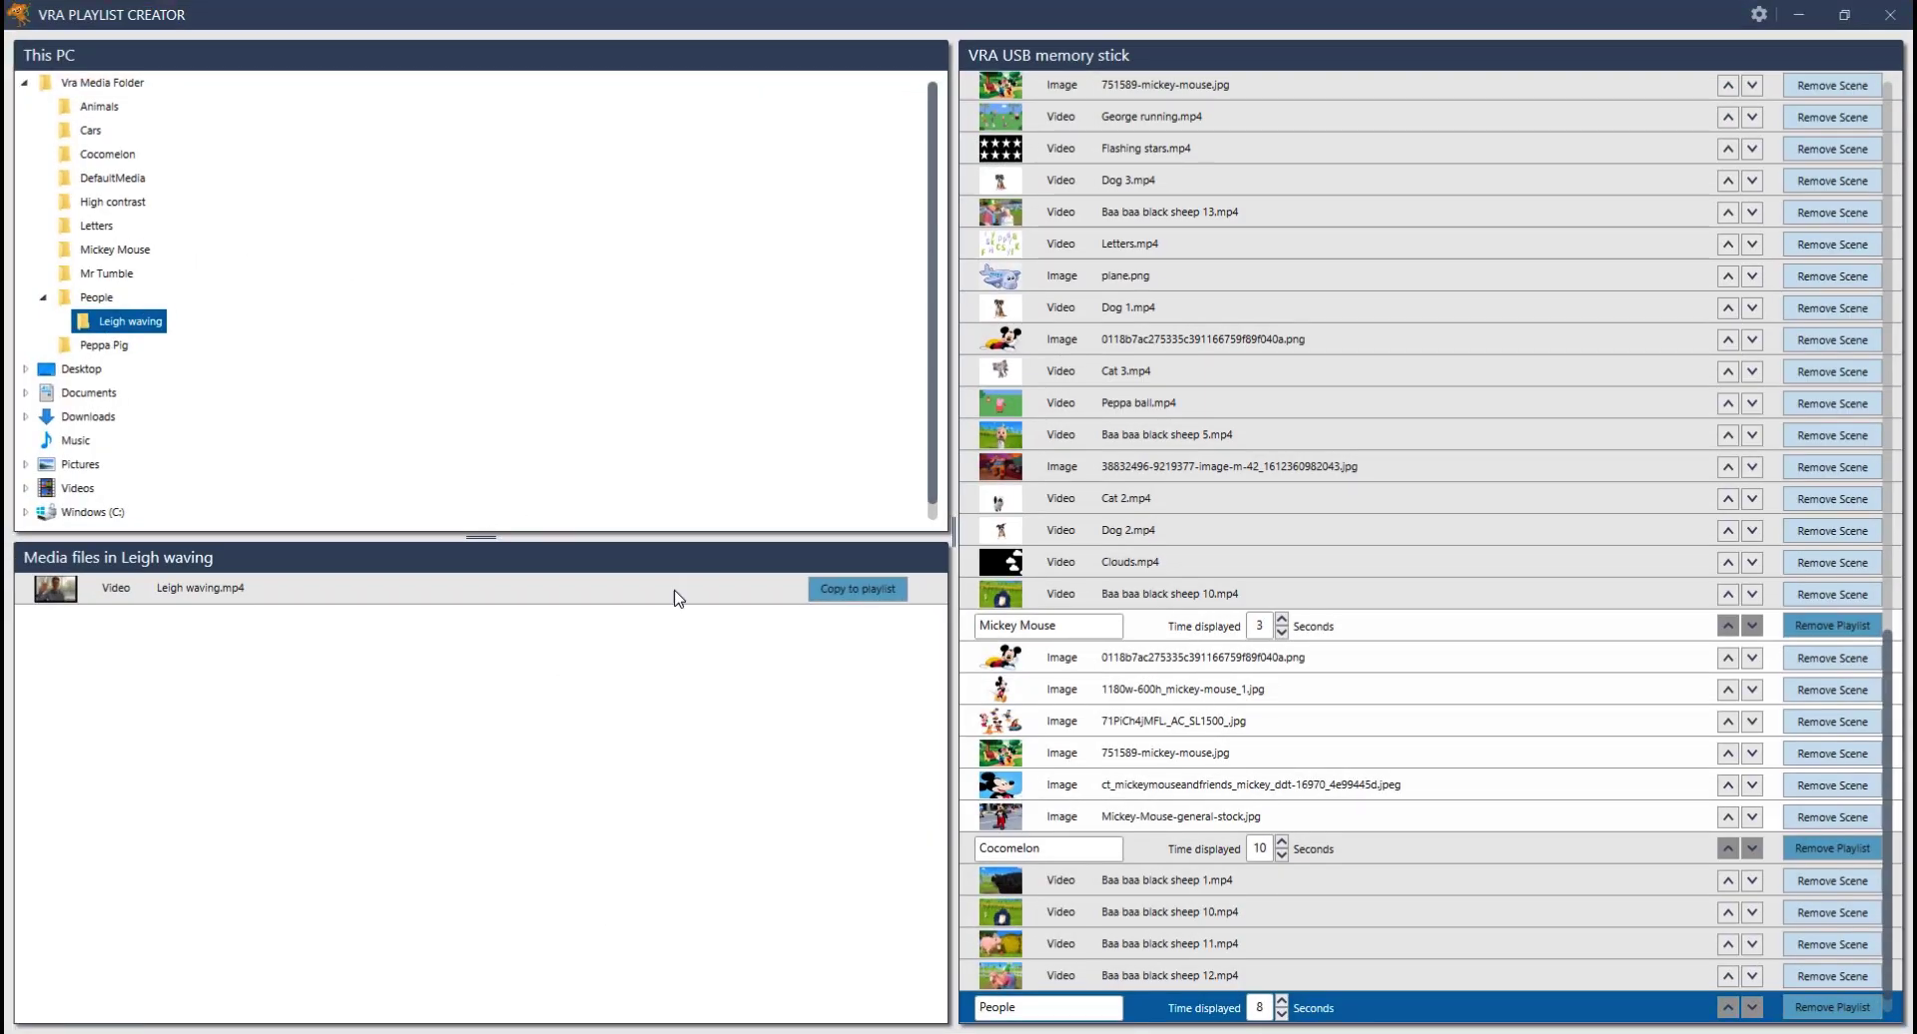
Select the High contrast videos playlist on the VRA USB stick and view the High contrast folder's files
scroll(1143, 839, "down", 1)
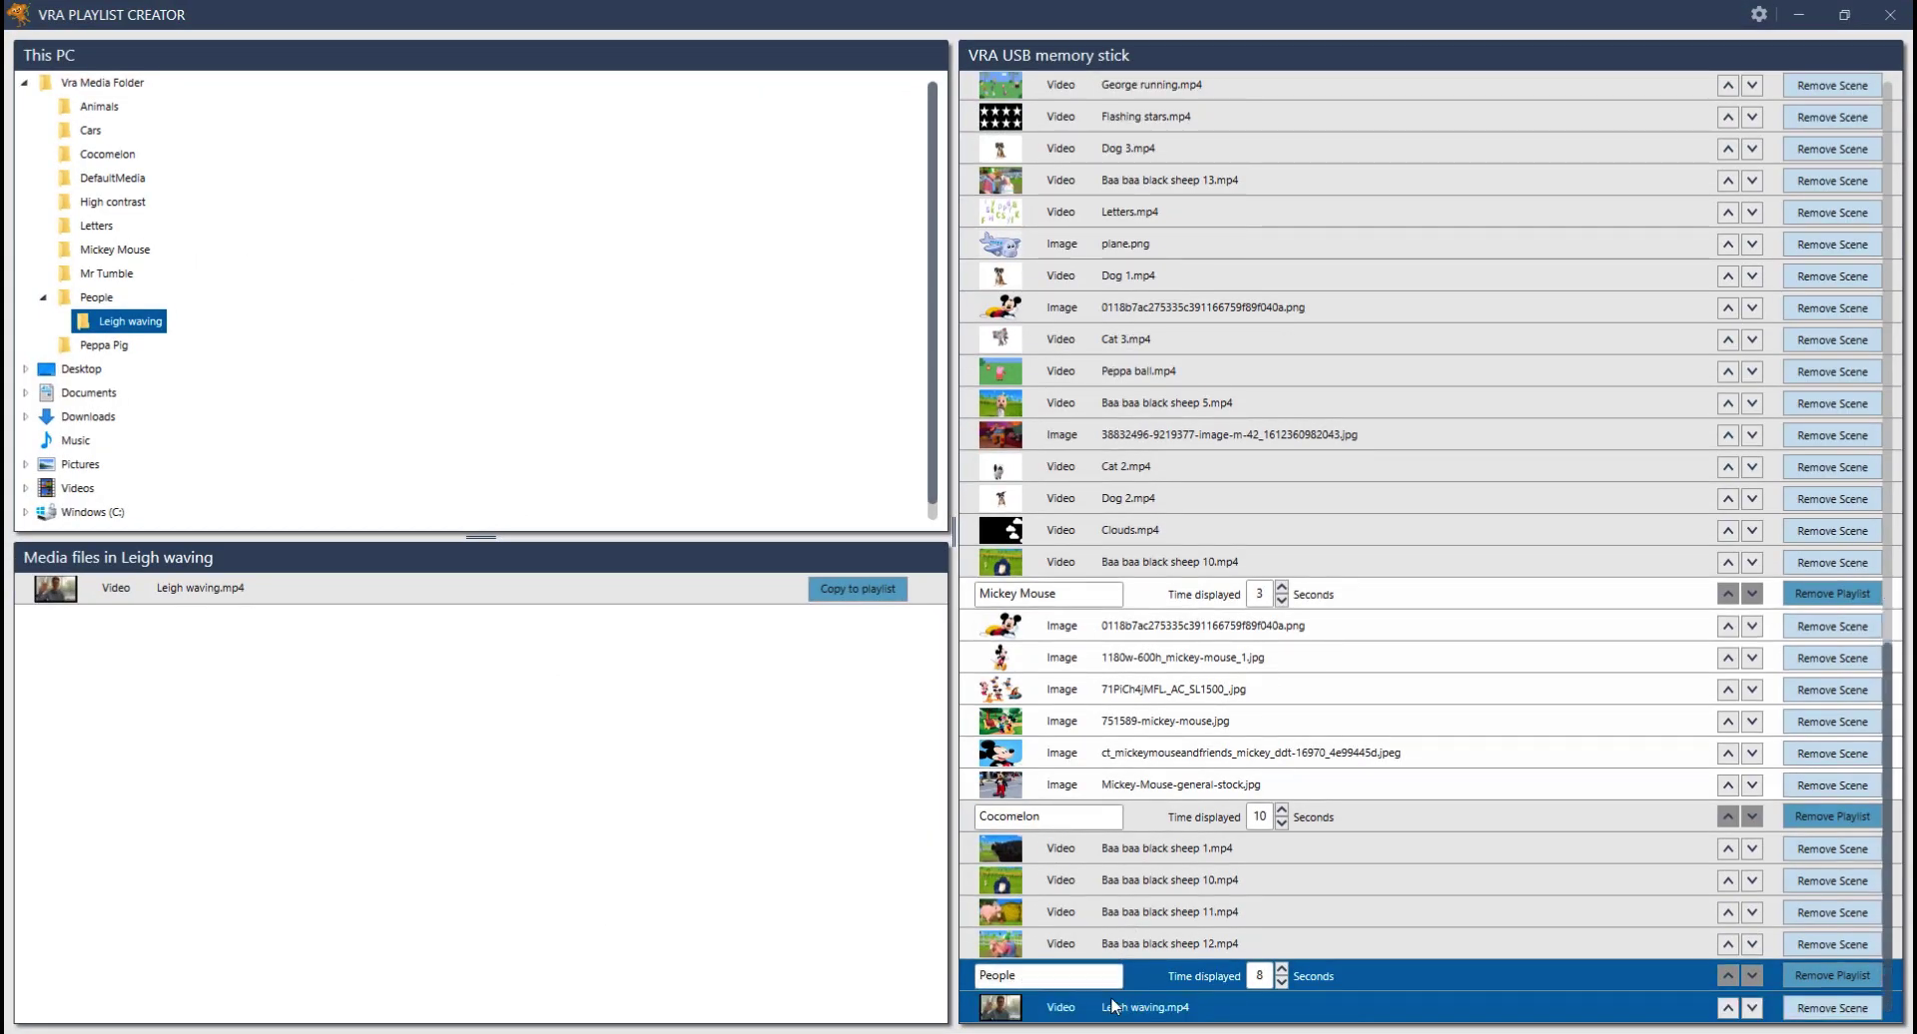
scroll(1724, 250, "up", 2)
scroll(1725, 249, "up", 9)
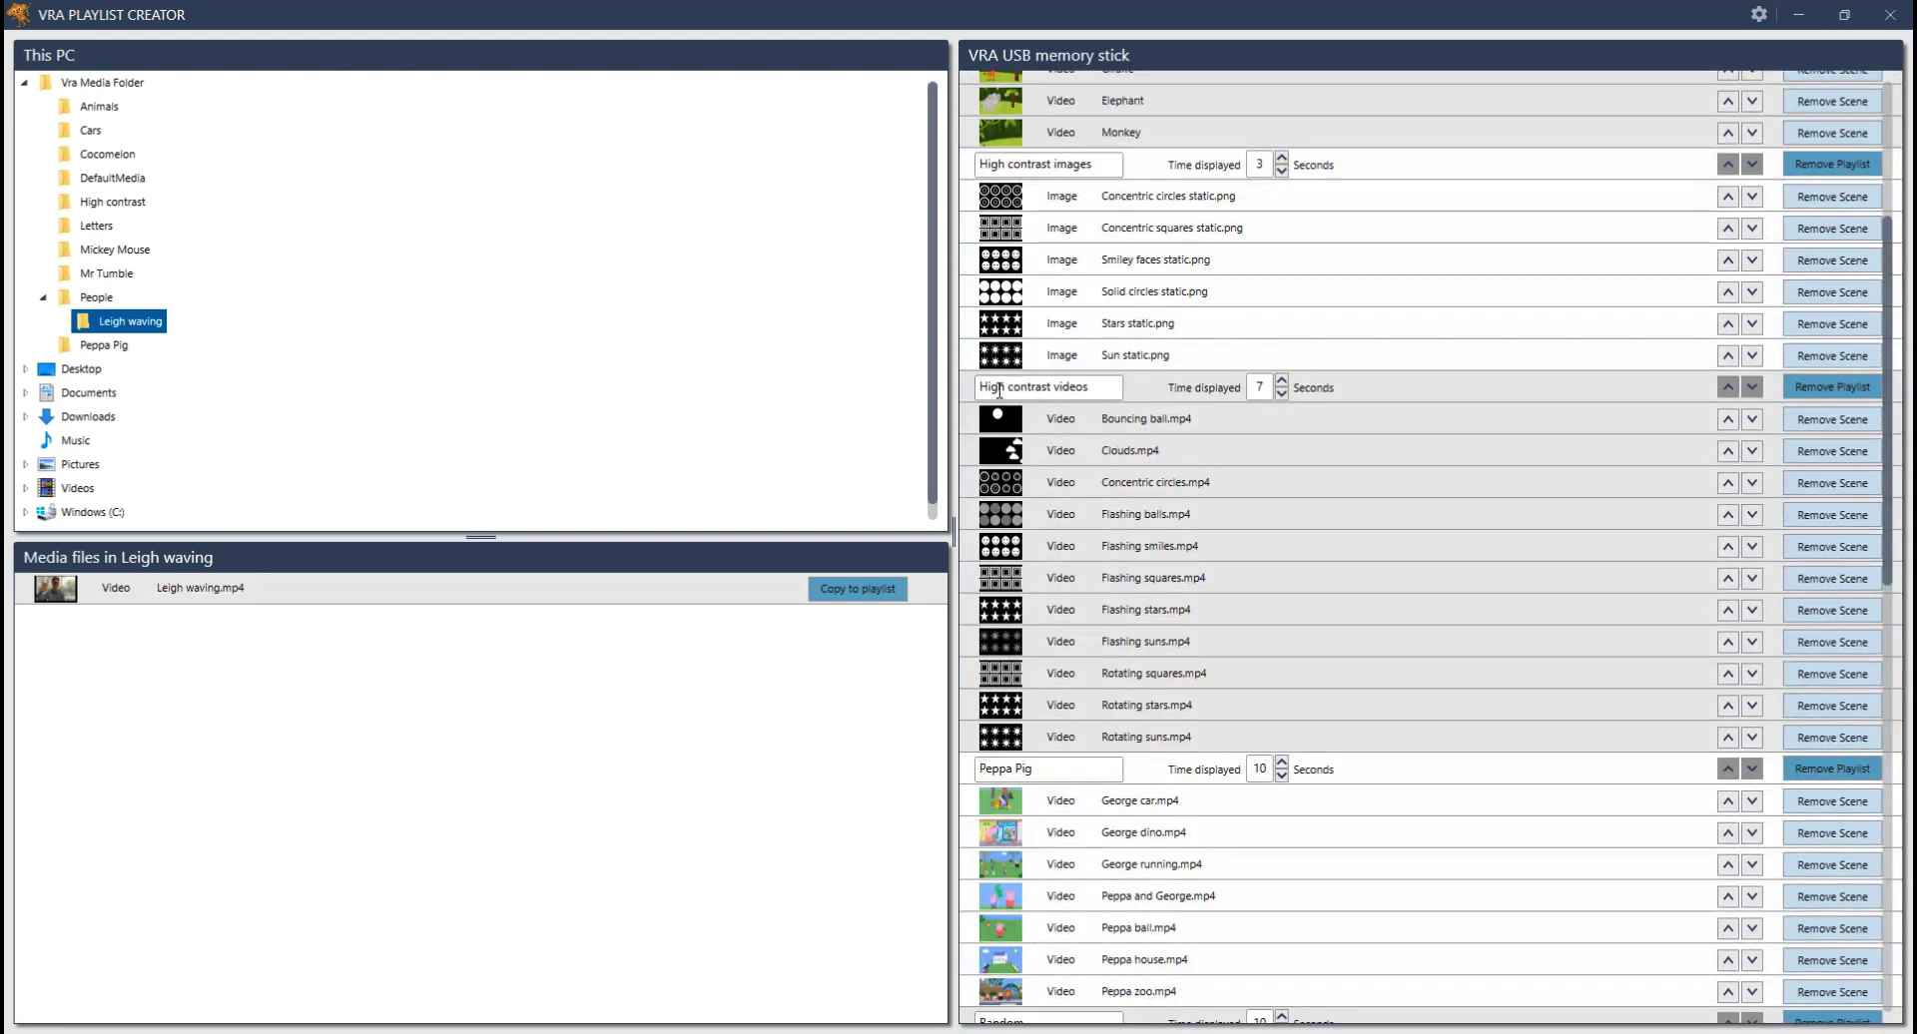
left_click(999, 389)
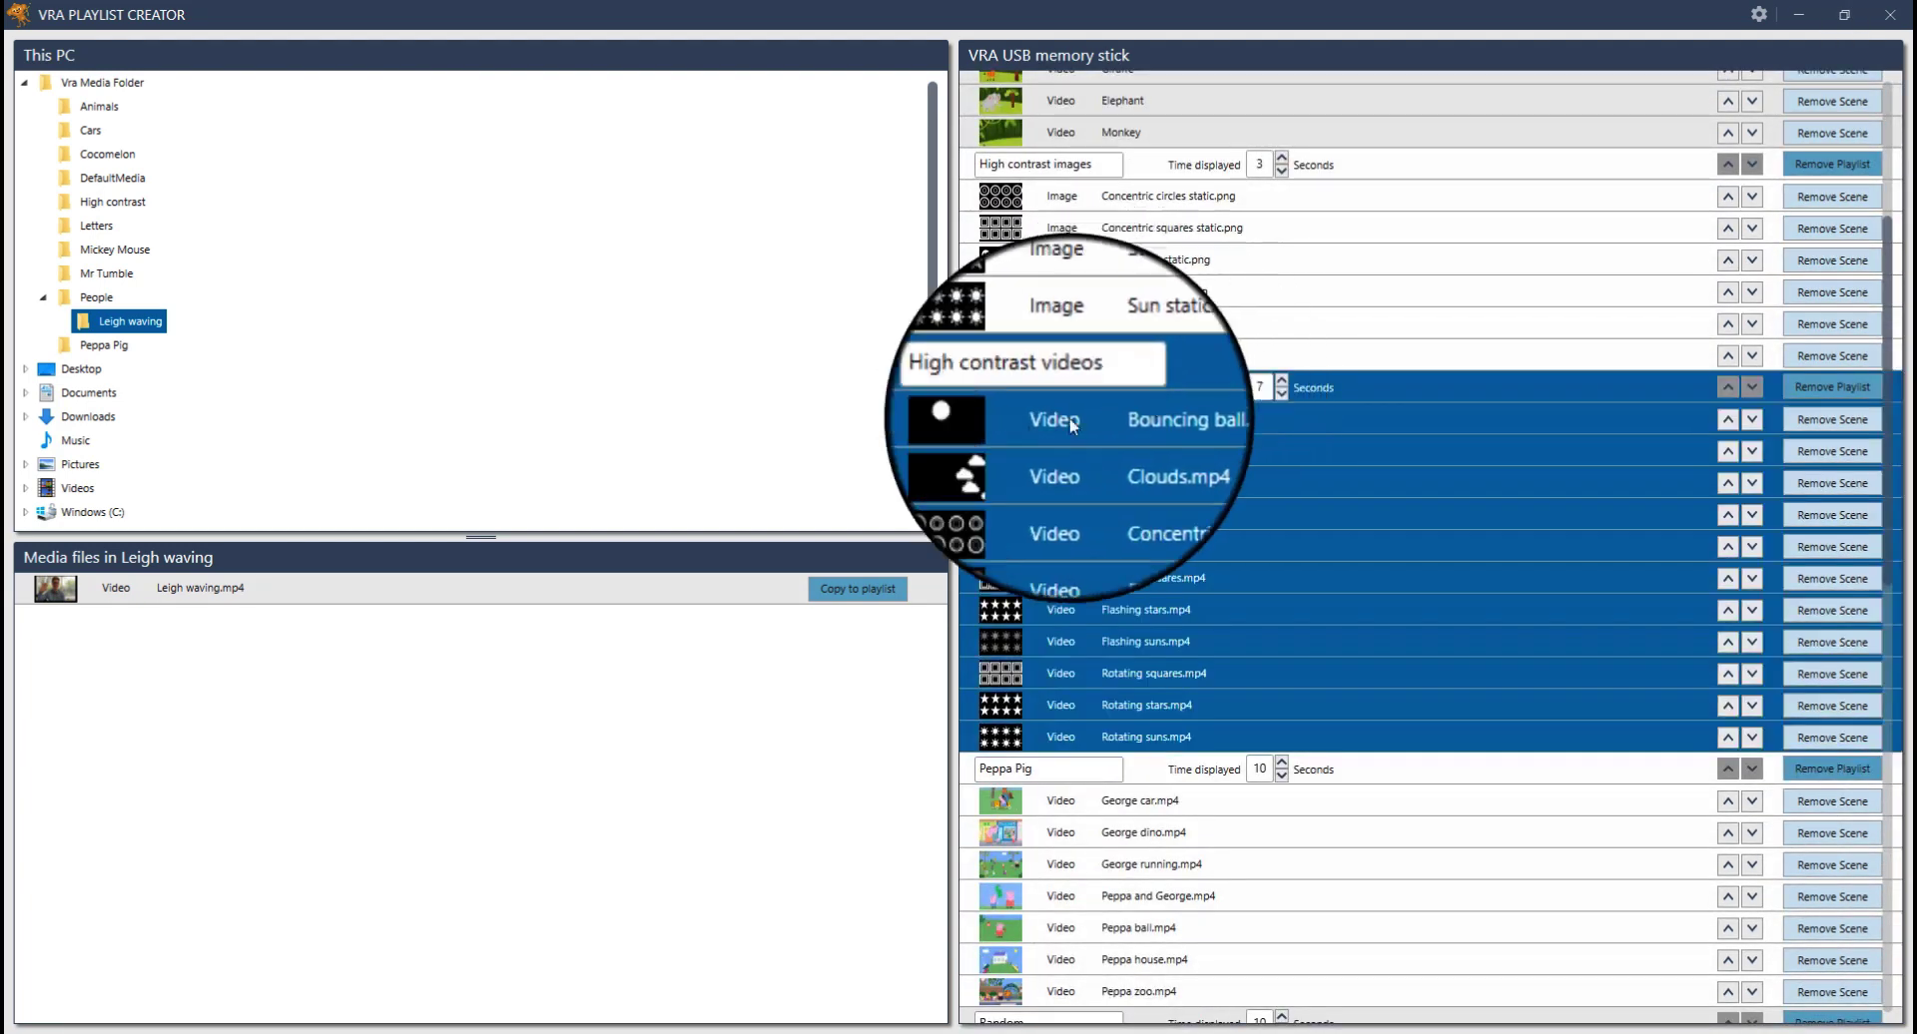
left_click(71, 207)
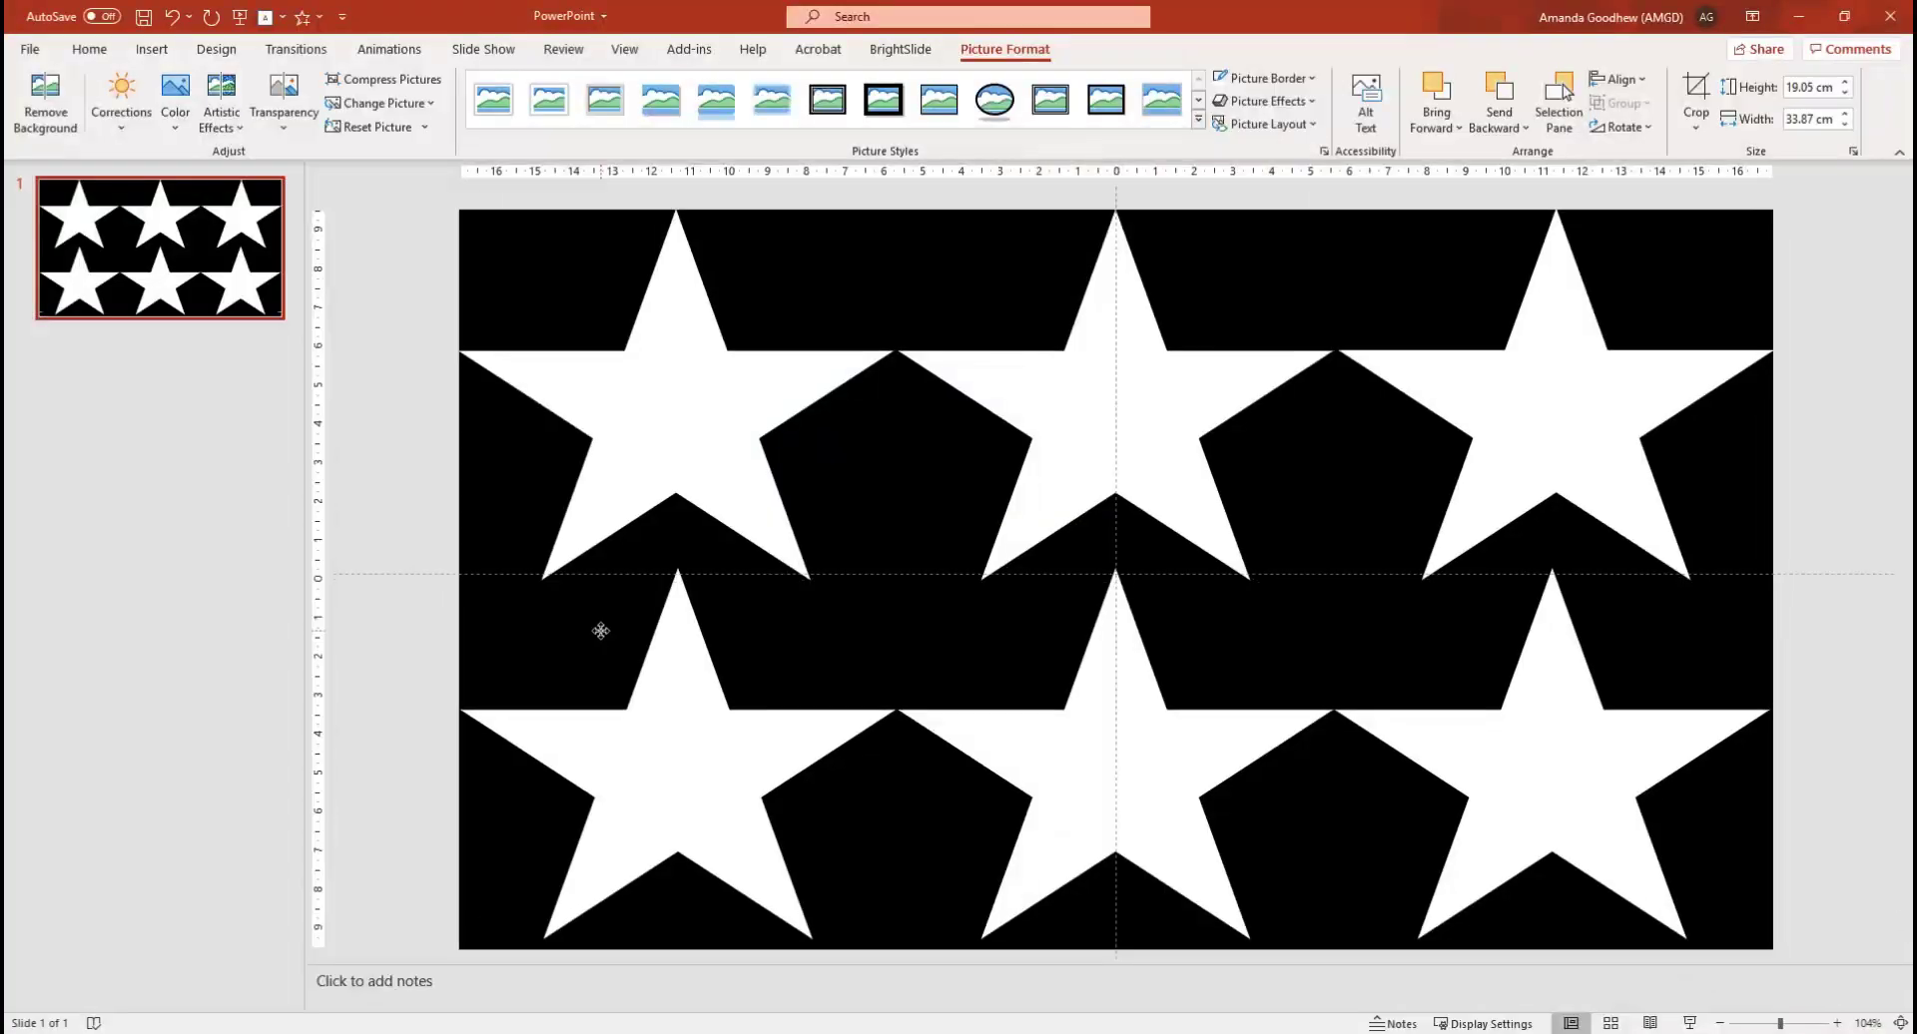
Apply a Pulse animation to the top-left star
key("Escape")
left_click(689, 369)
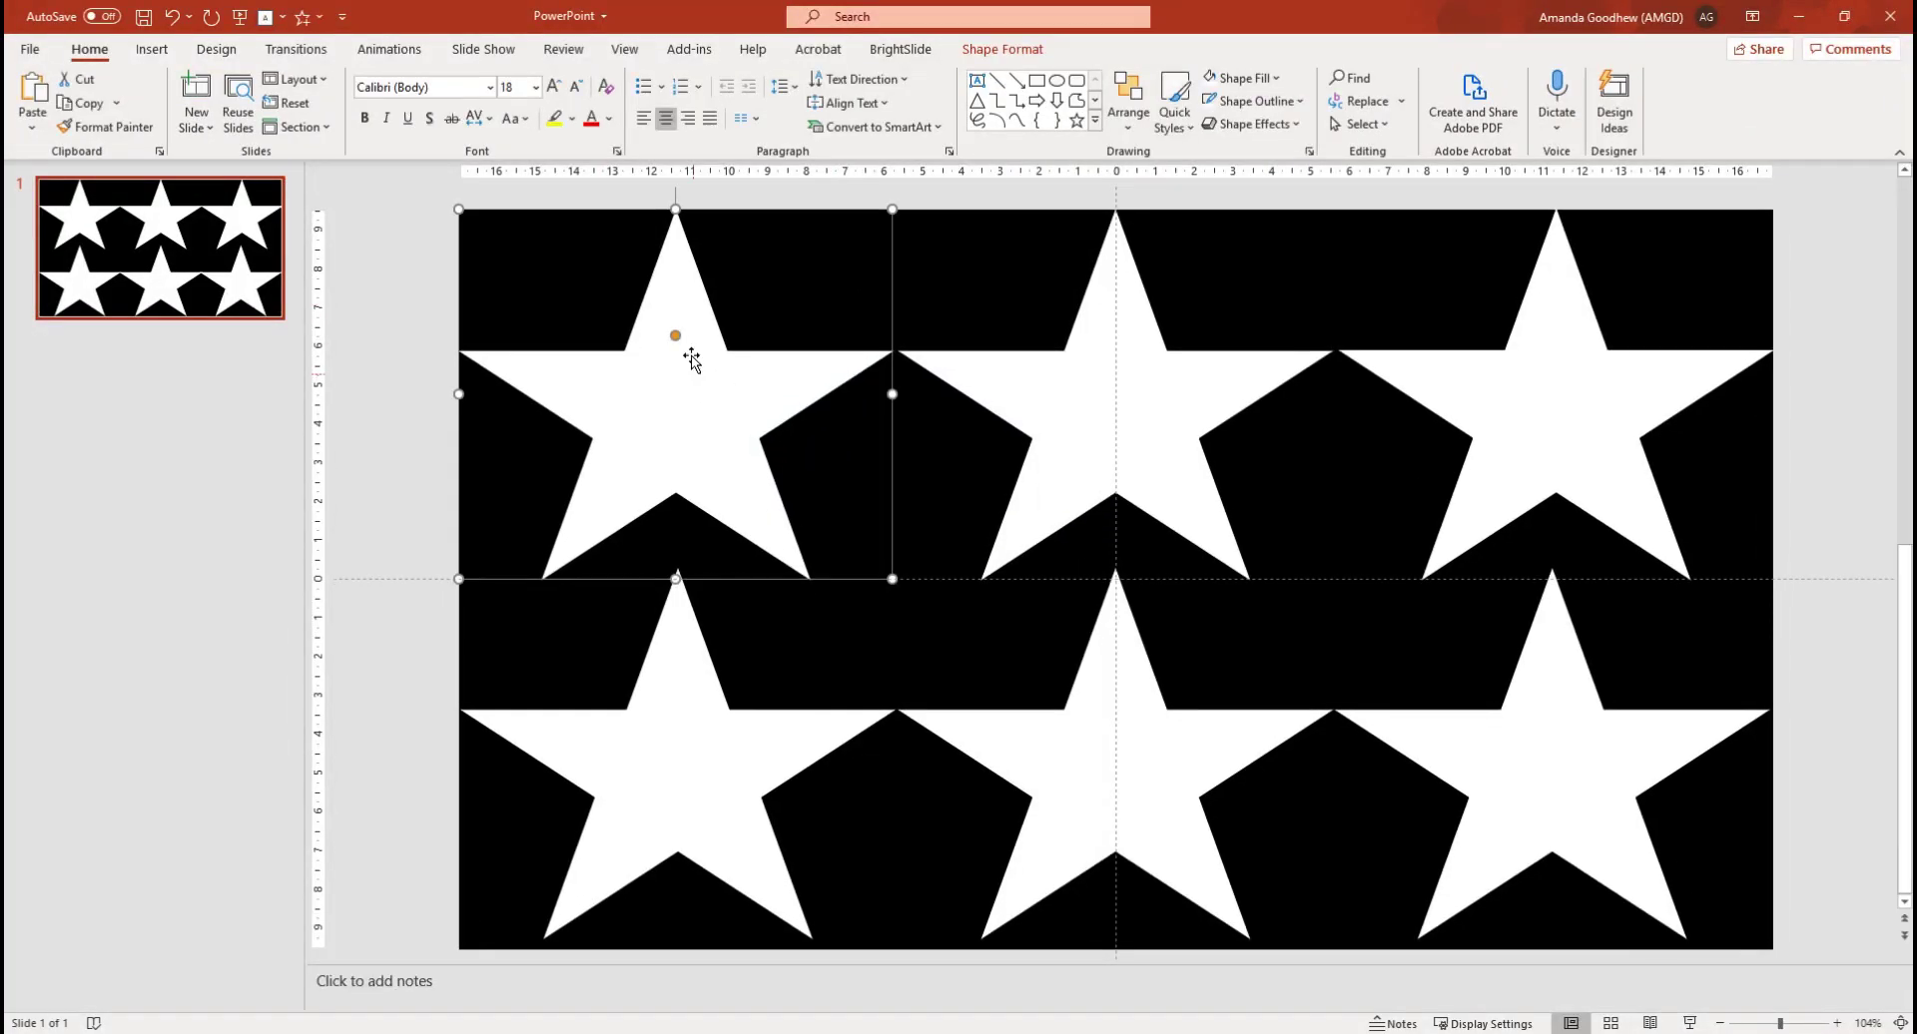
left_click(389, 49)
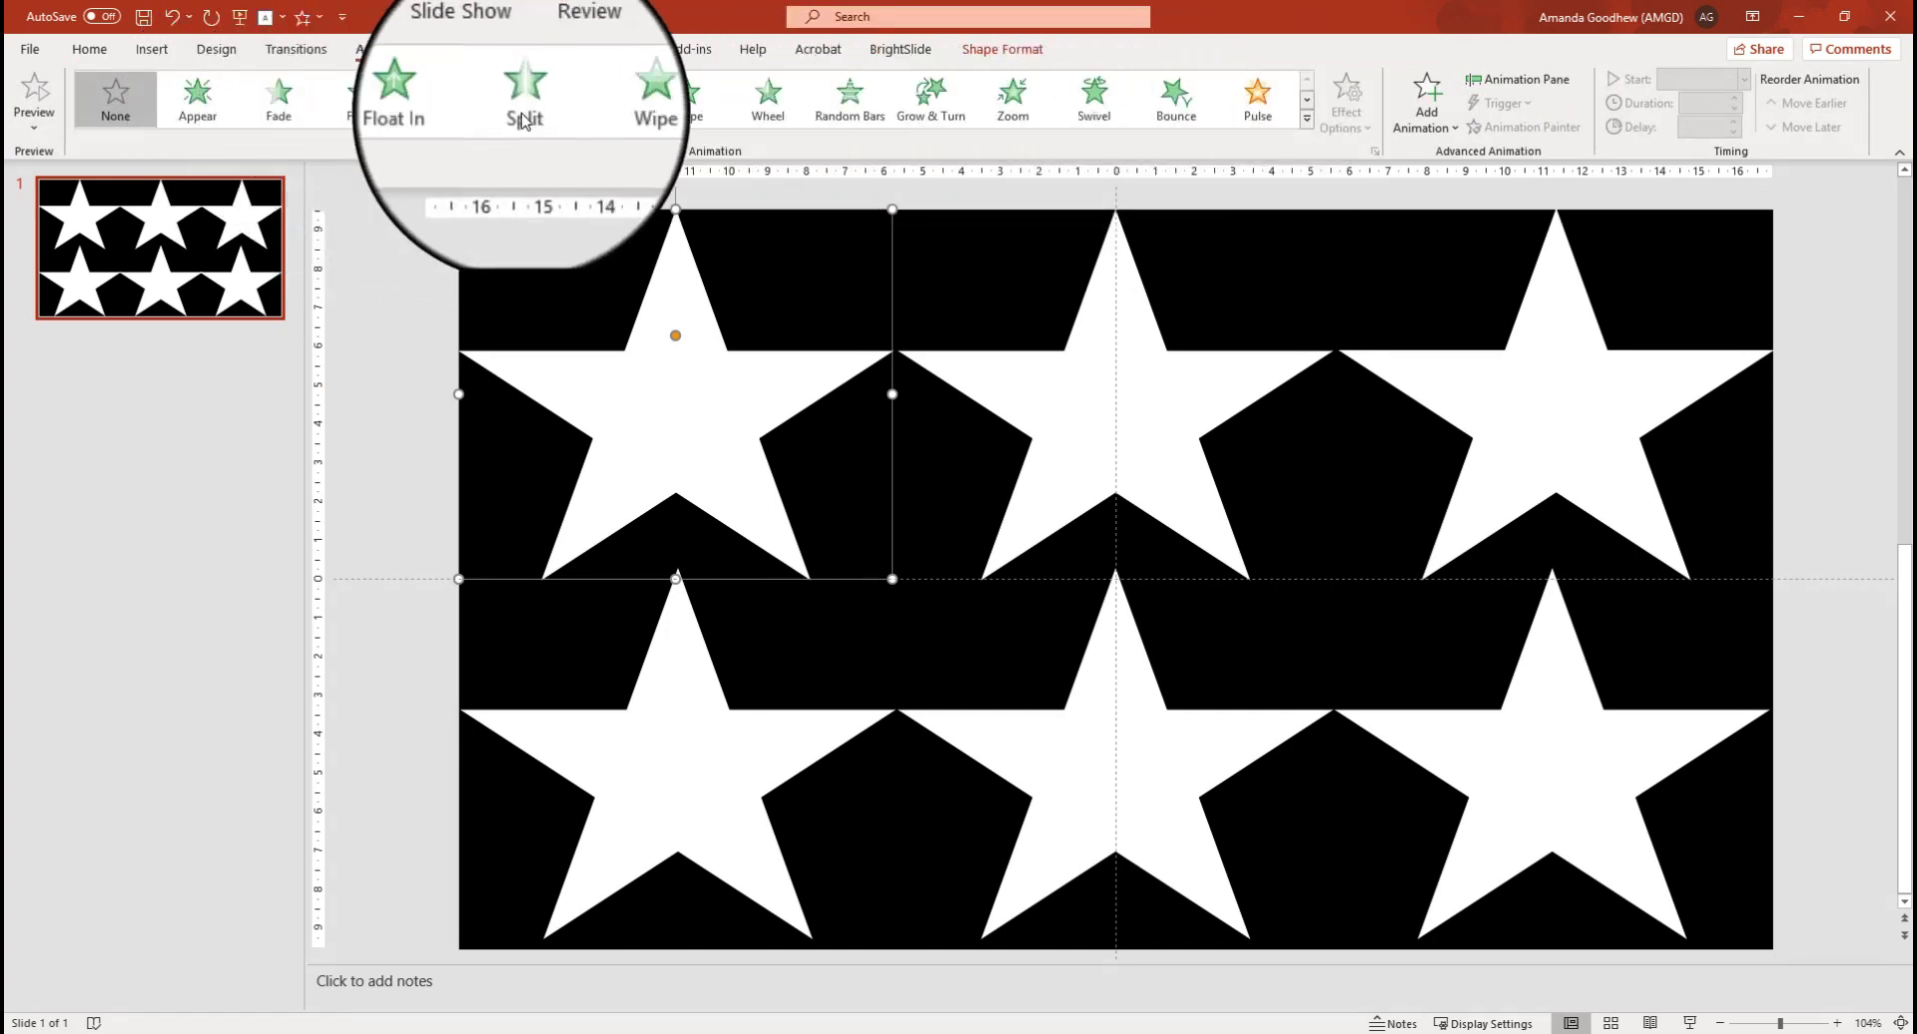
left_click(1254, 100)
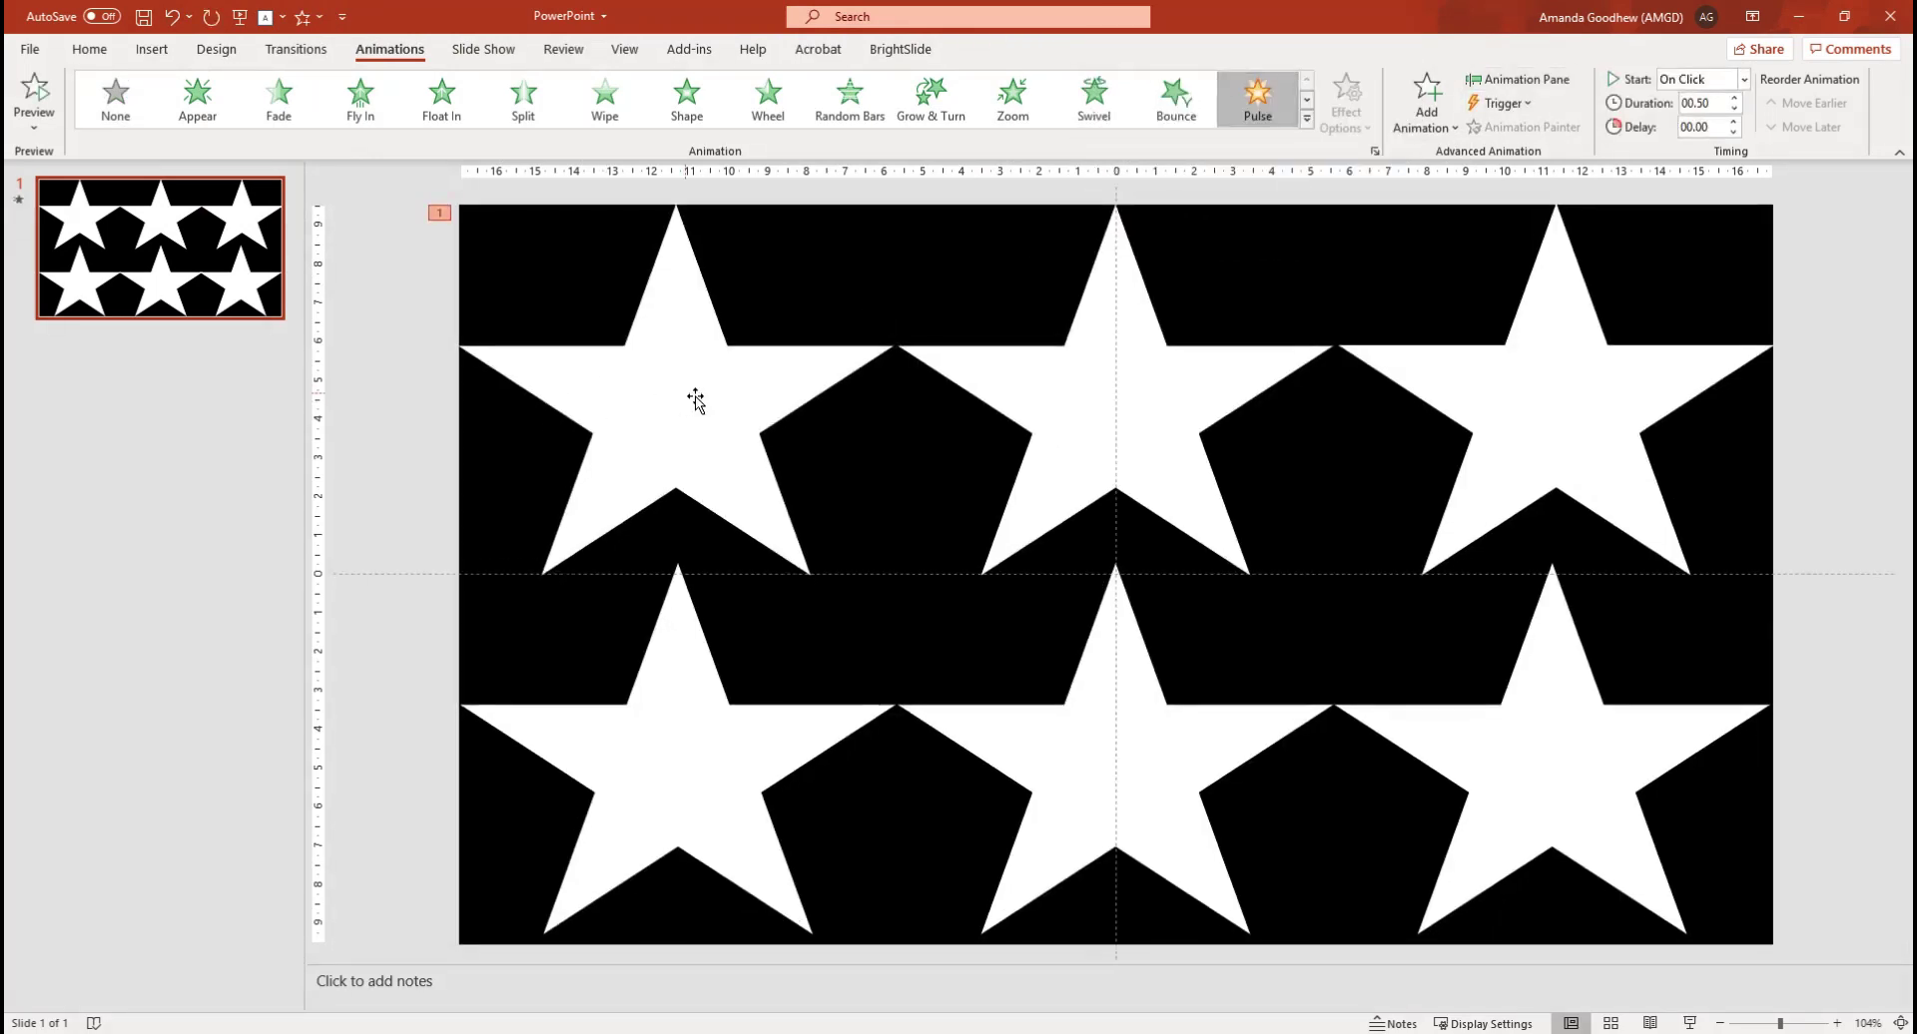
Copy the Pulse animation with Animation Painter onto the top-middle and top-right stars
left_click(685, 289)
left_click(1524, 127)
left_click(1125, 389)
left_click(1520, 127)
left_click(1554, 420)
Copy Pulse onto the bottom-right, bottom-middle and bottom-left stars with Animation Painter
left_click(1521, 130)
left_click(1618, 710)
left_click(669, 756)
left_click(1553, 719)
left_click(1524, 127)
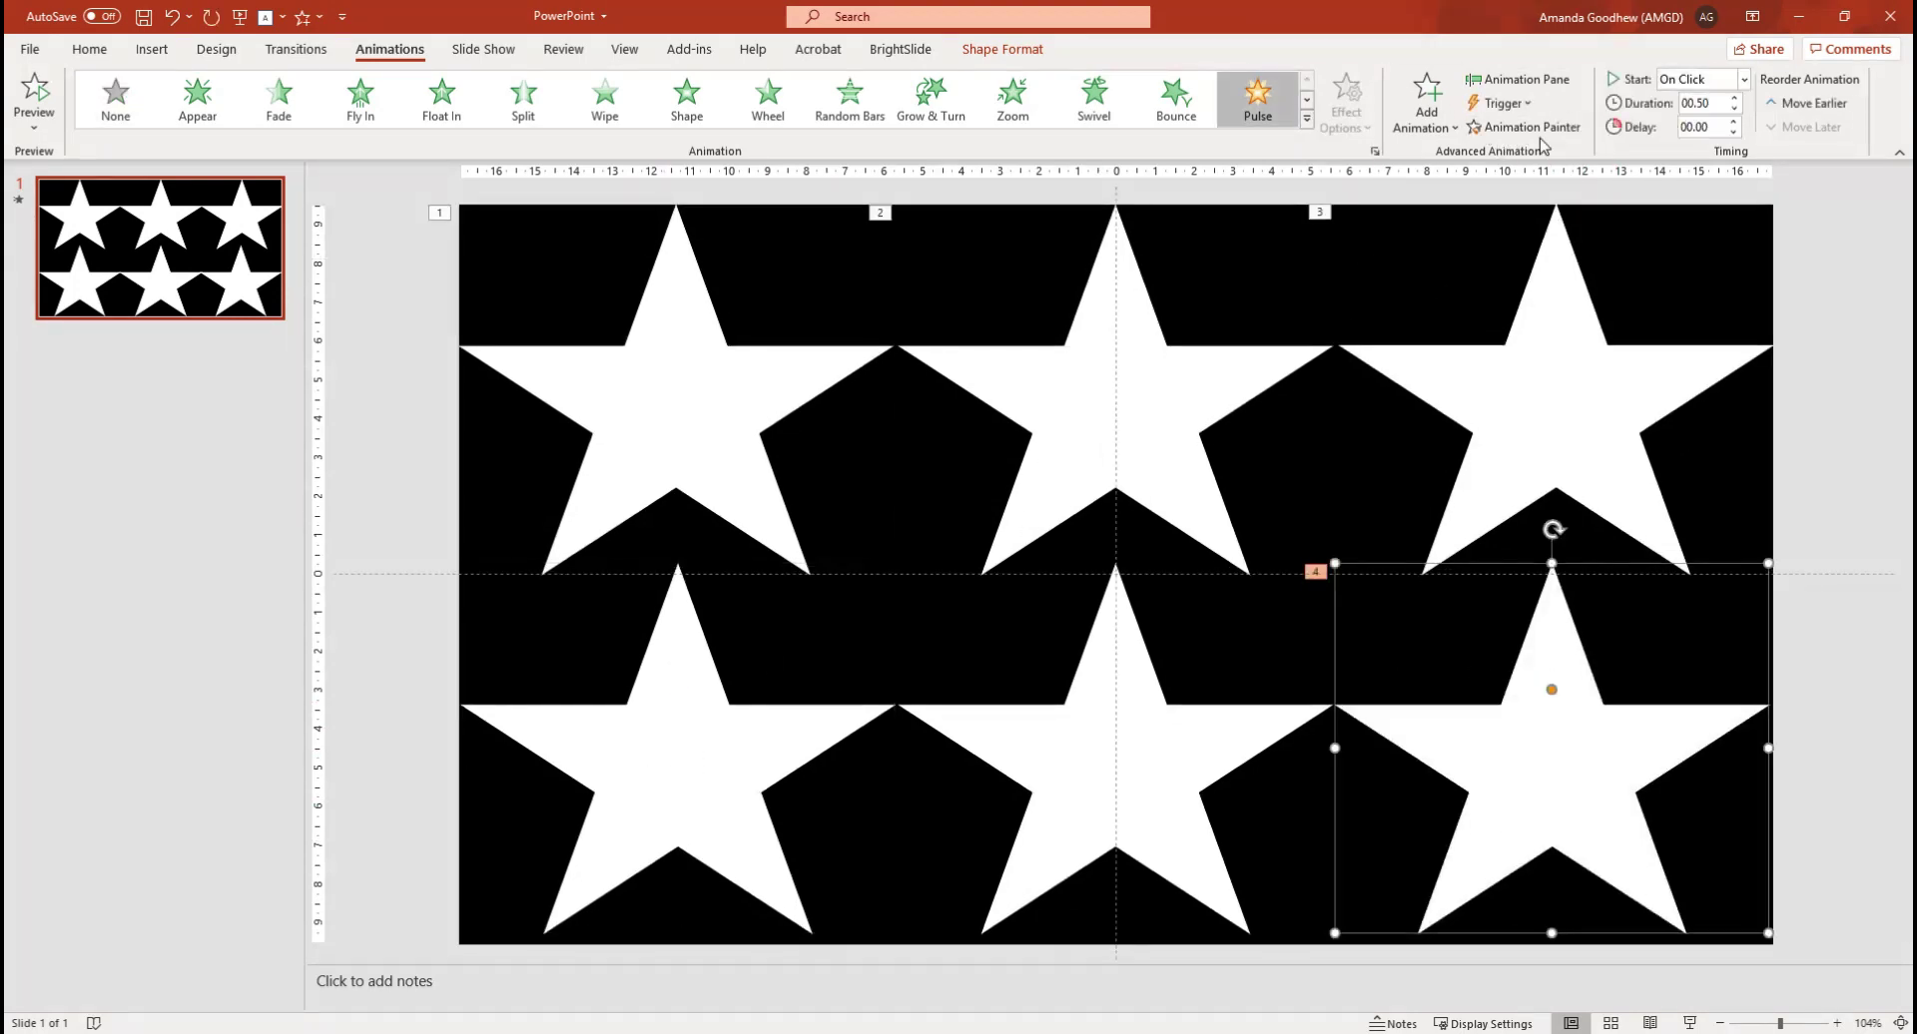
left_click(1115, 749)
left_click(1524, 127)
left_click(734, 746)
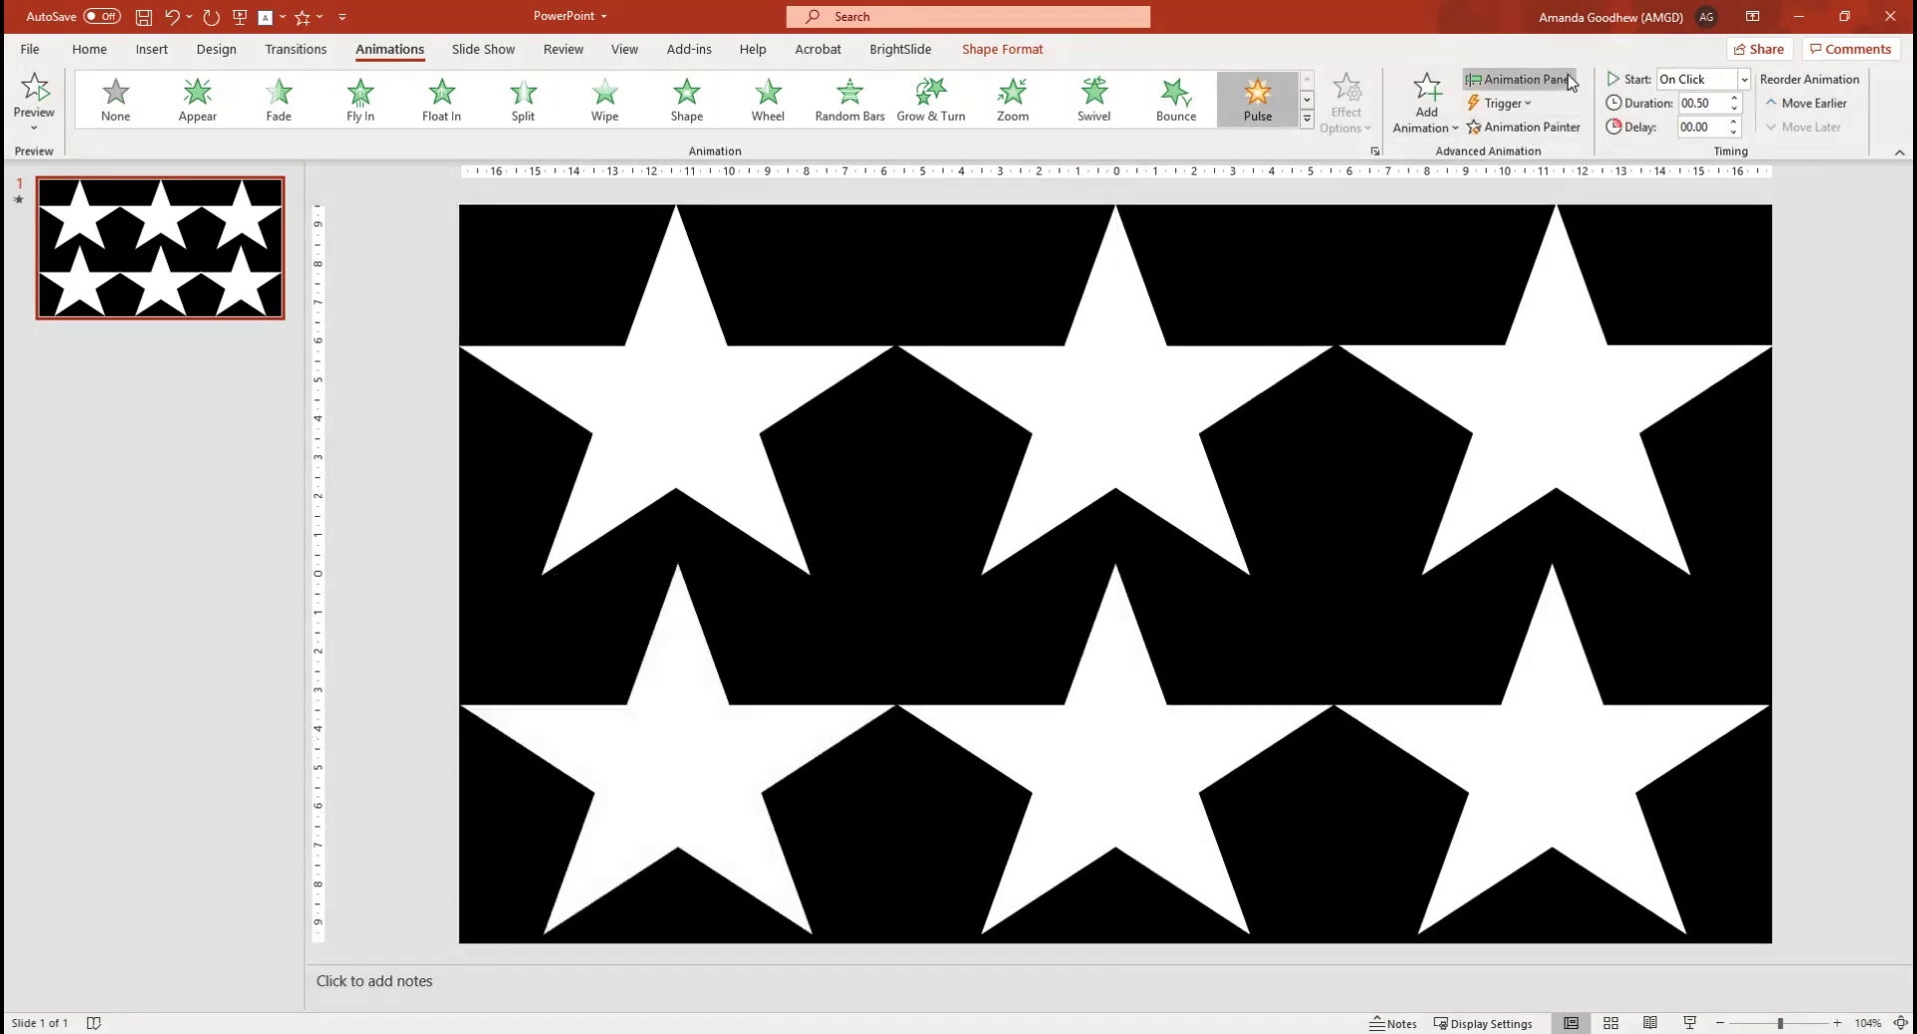
left_click(1562, 78)
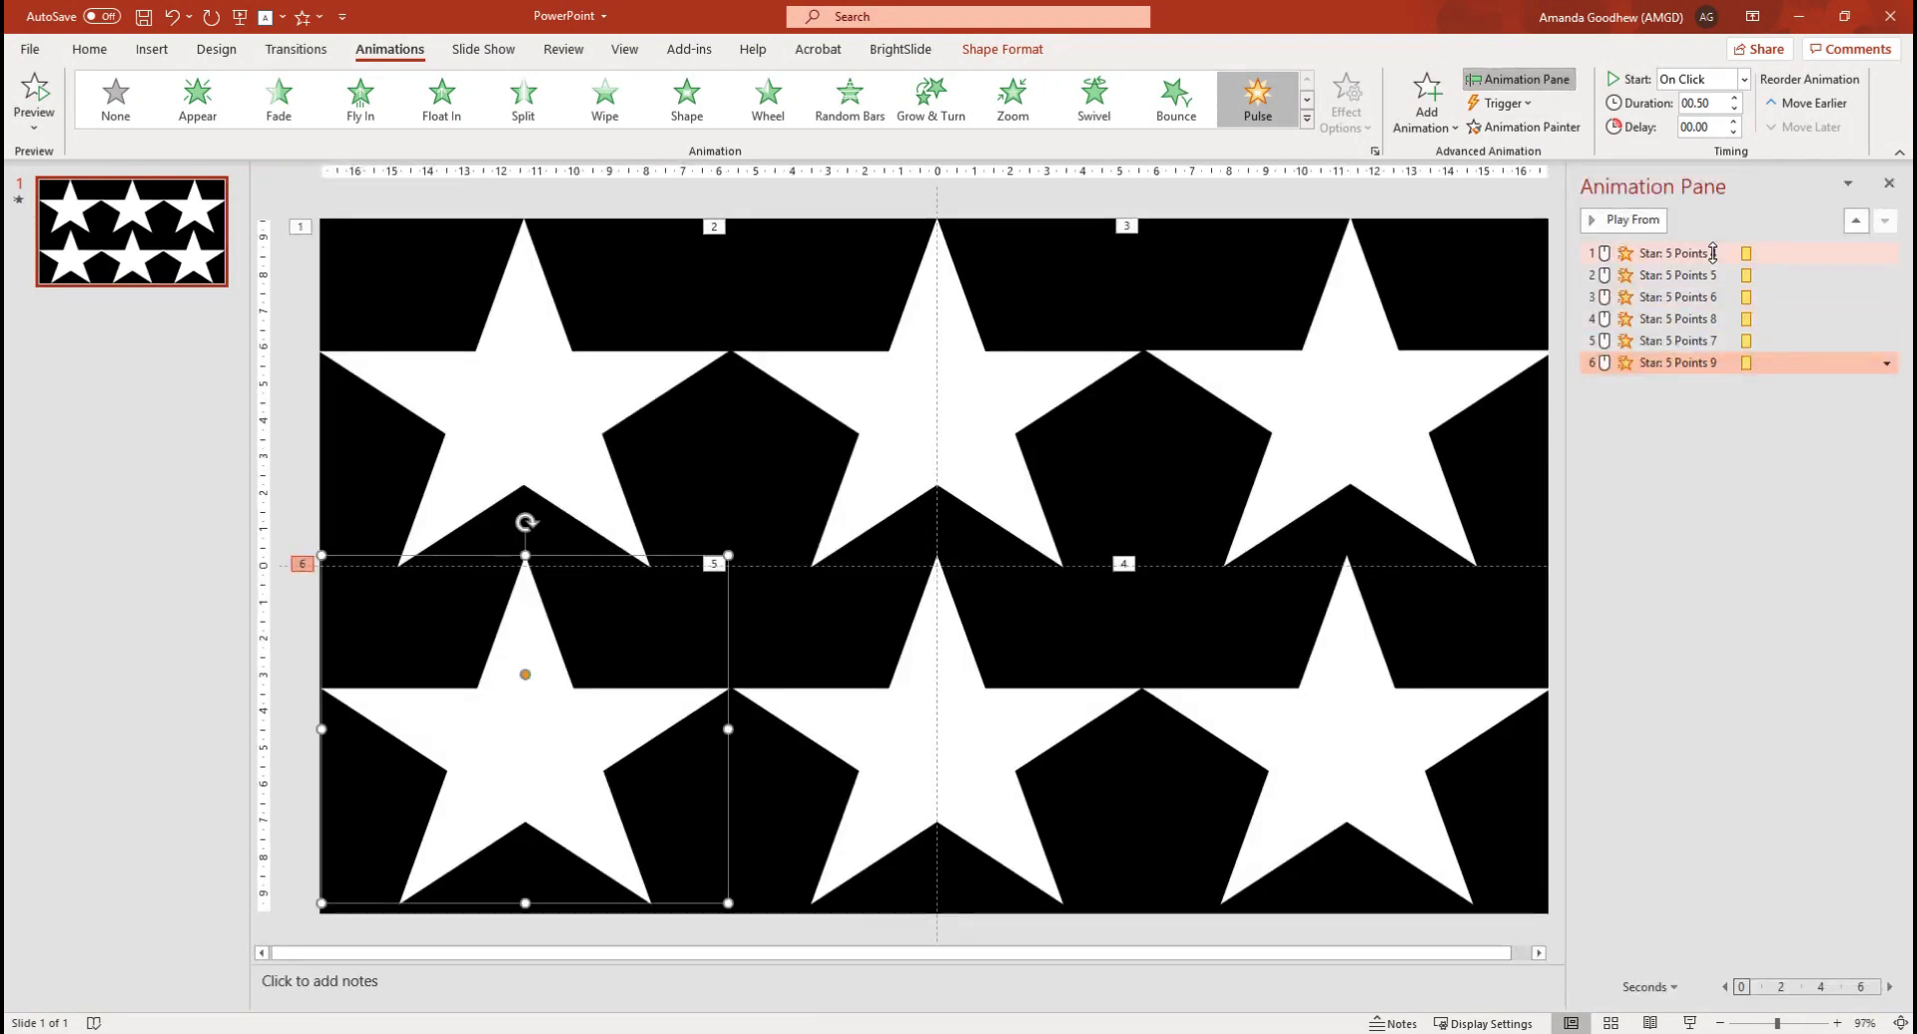
left_click(1712, 252)
left_click(1704, 361, "shift")
right_click(1704, 362)
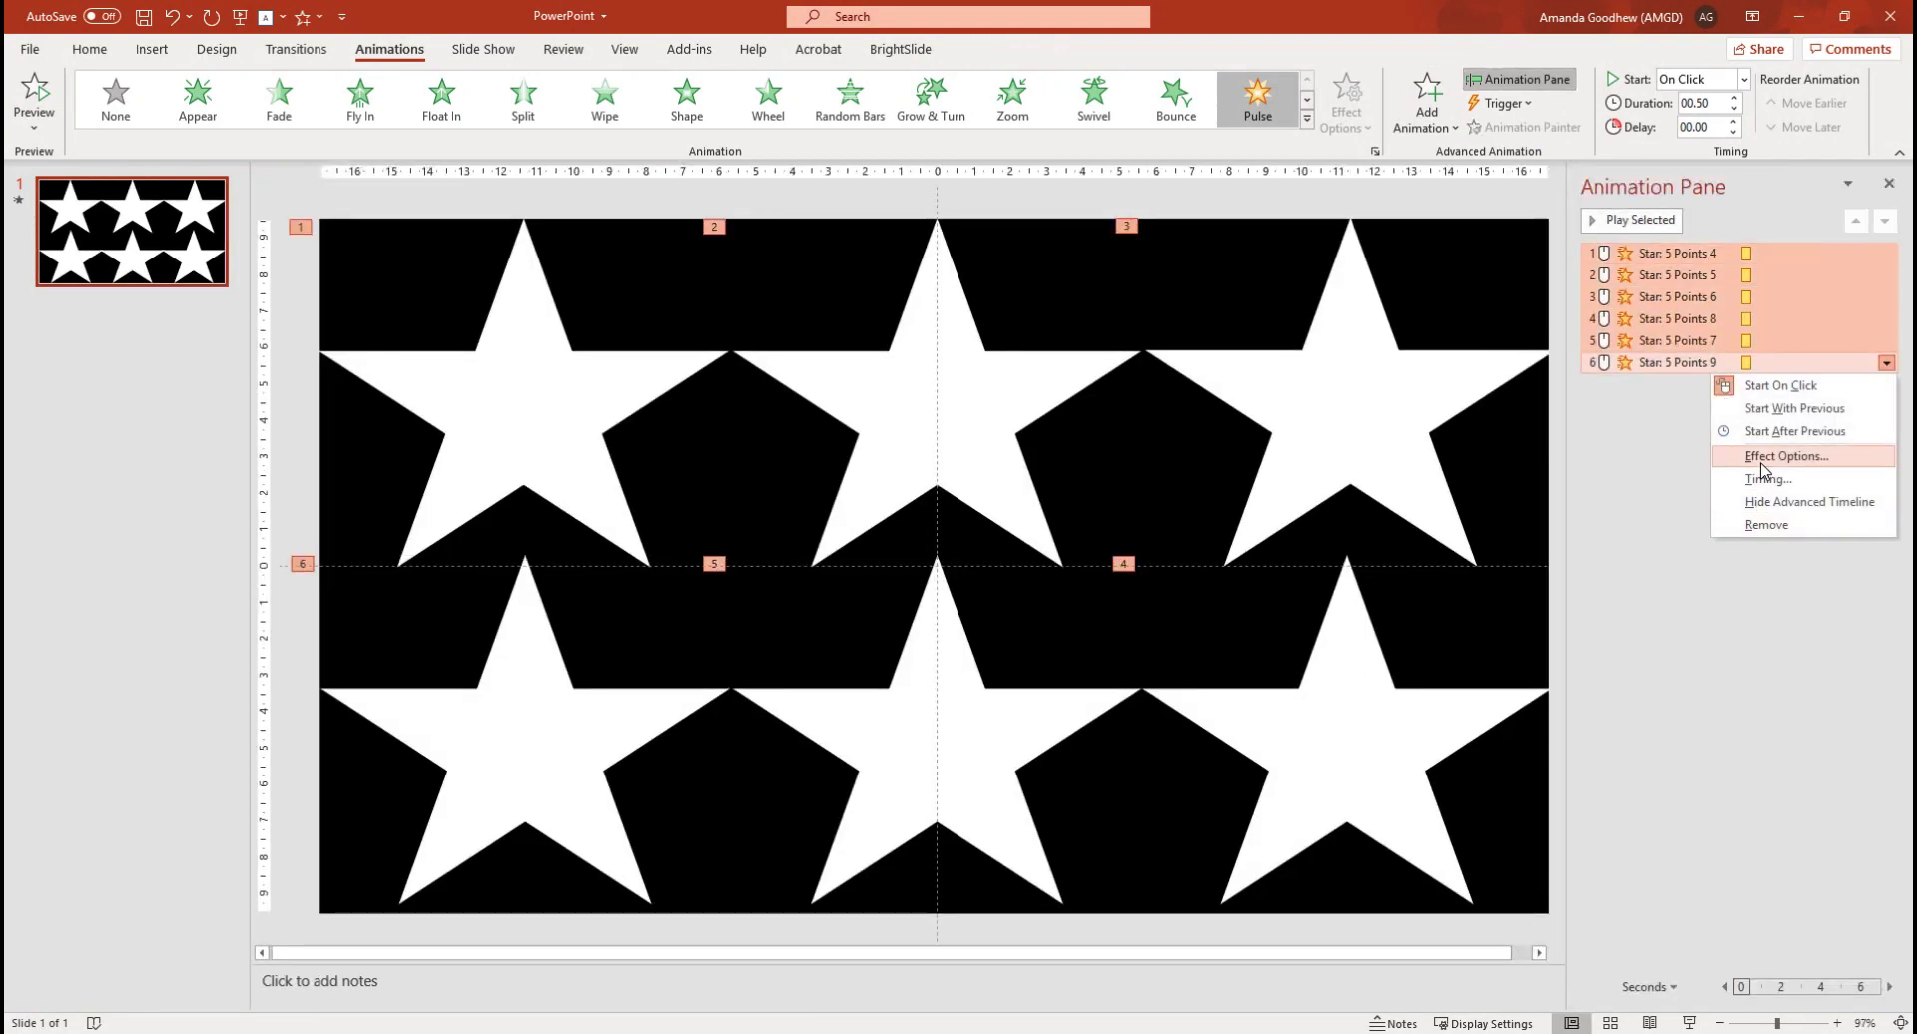
left_click(1767, 478)
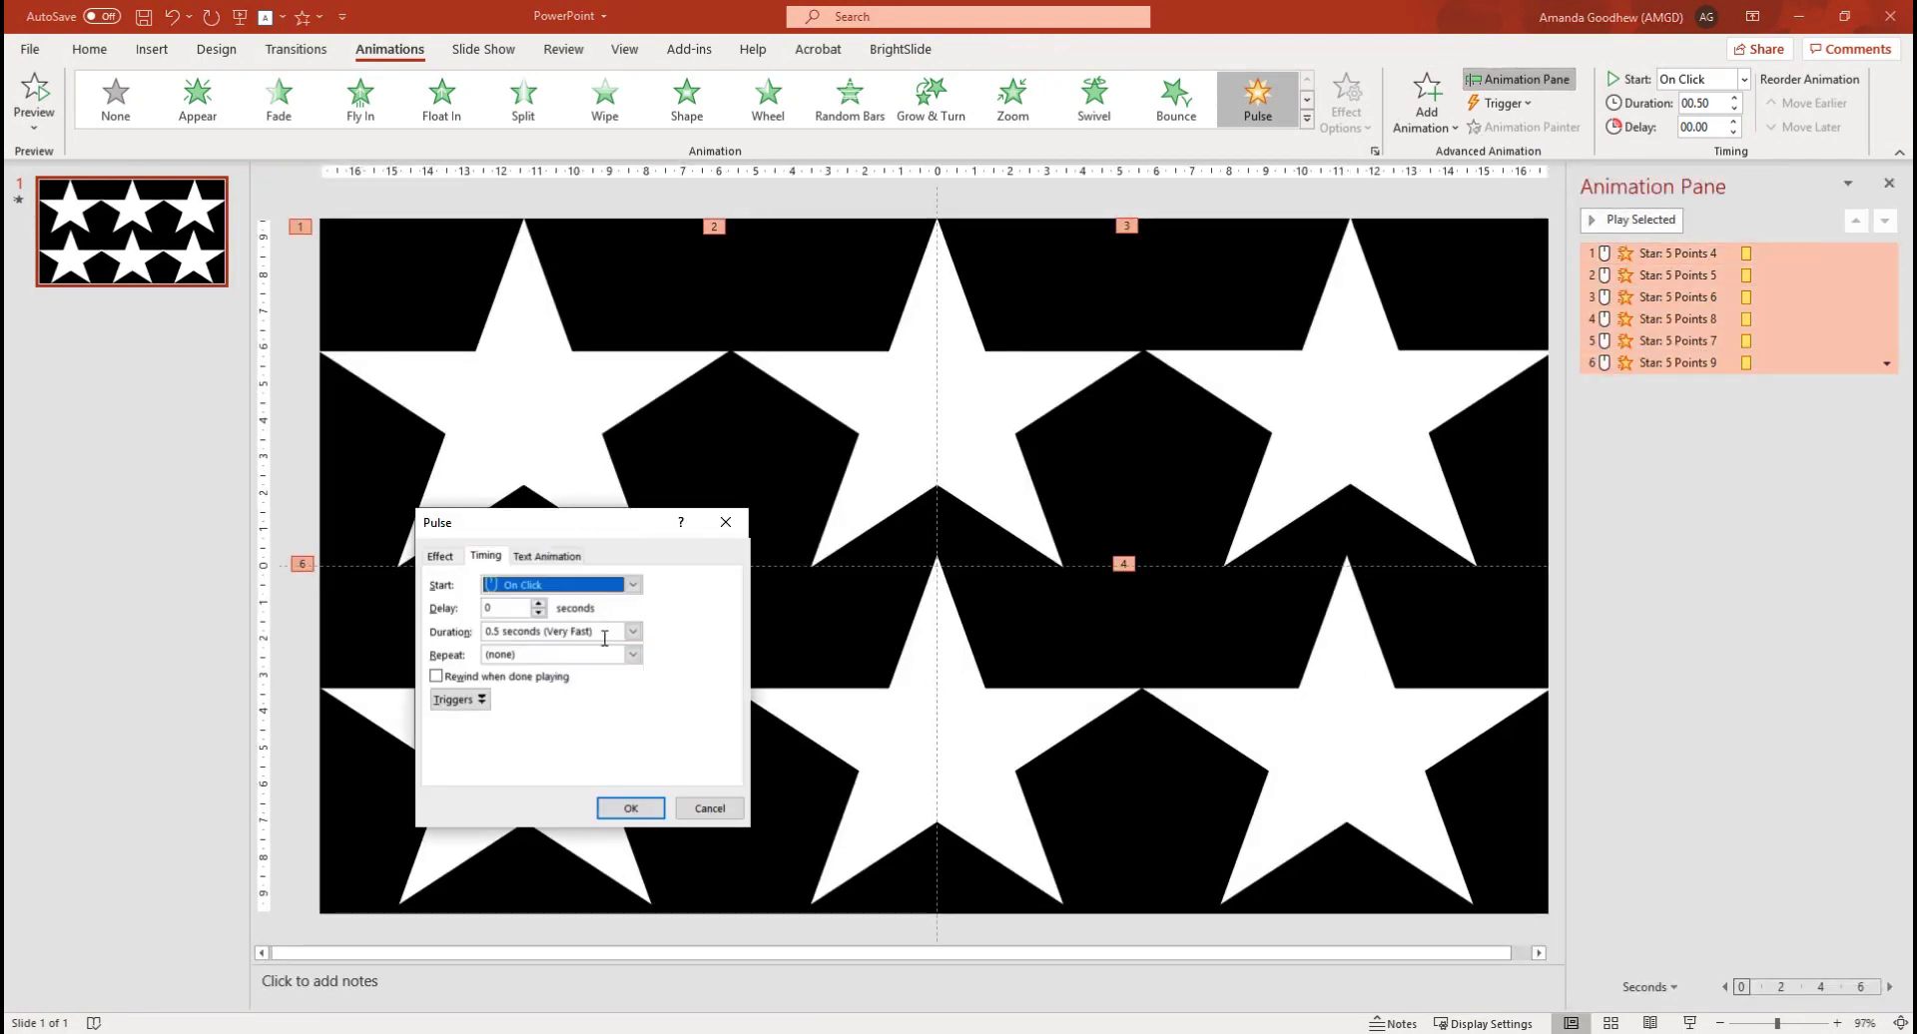
left_click(633, 655)
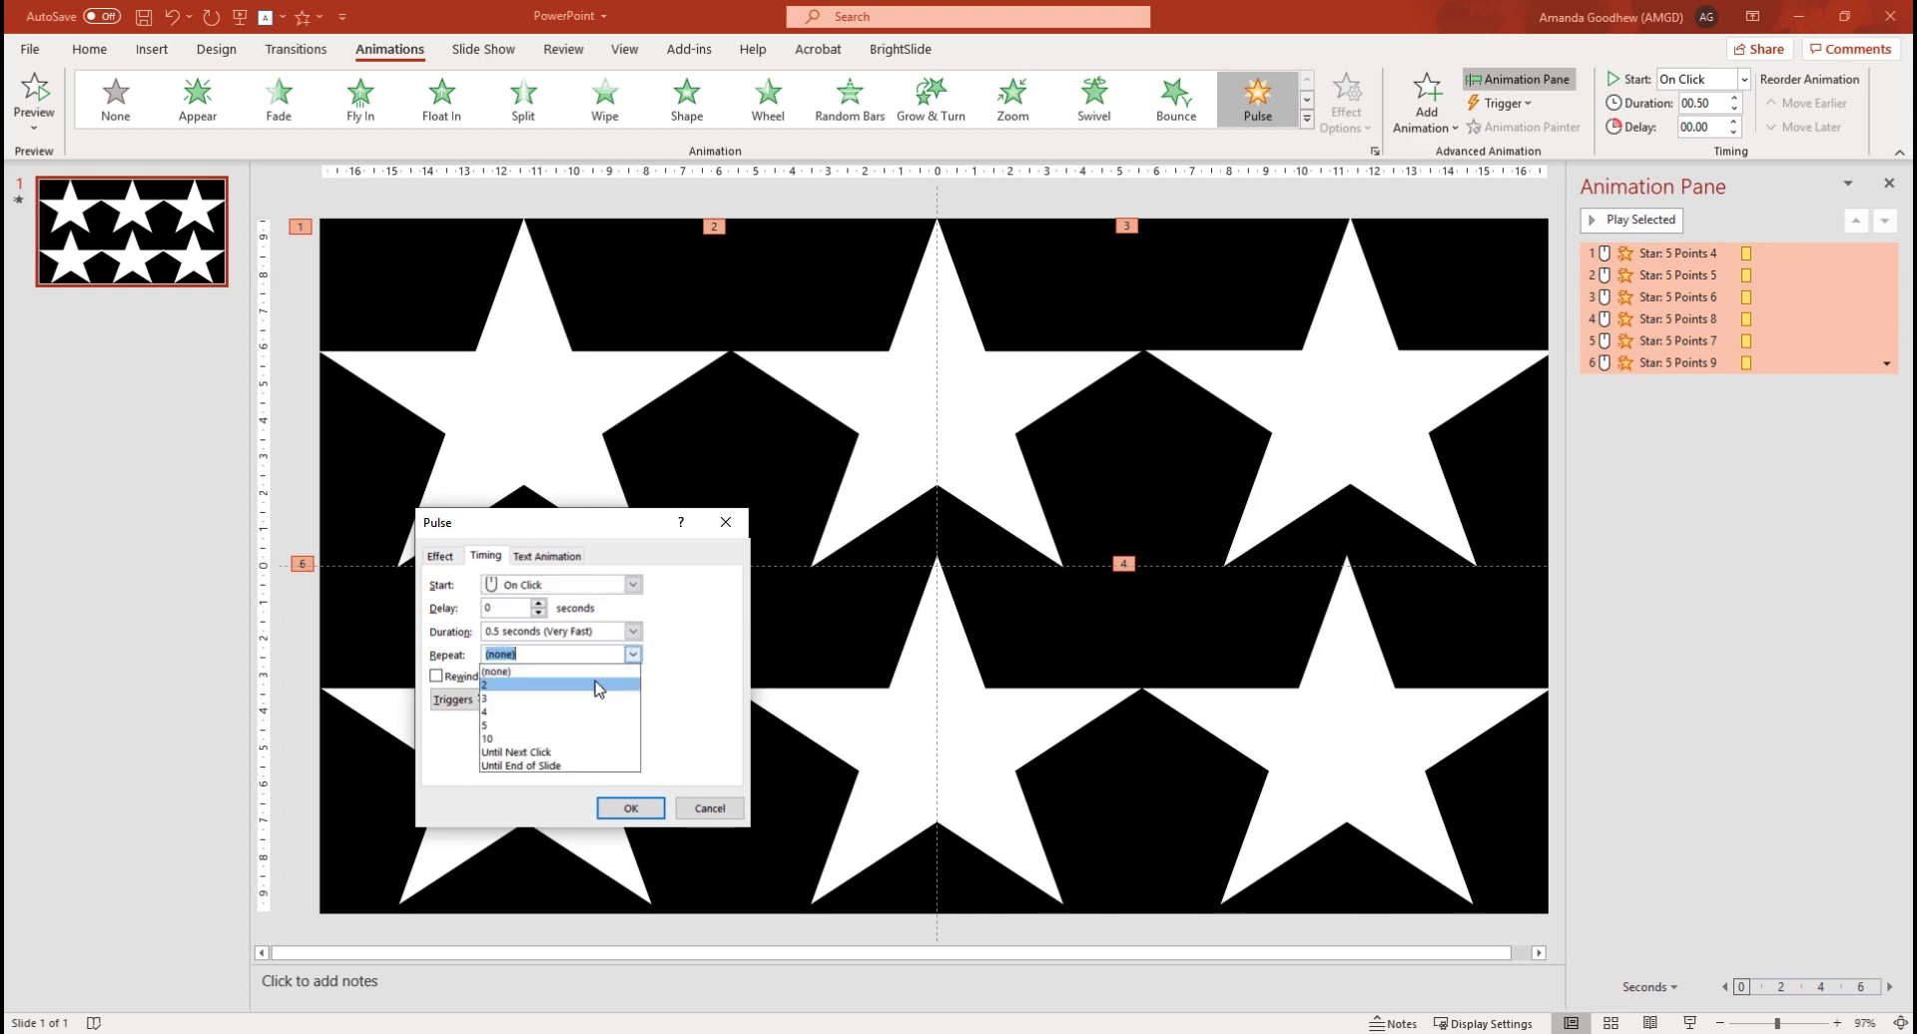
left_click(559, 728)
left_click(631, 809)
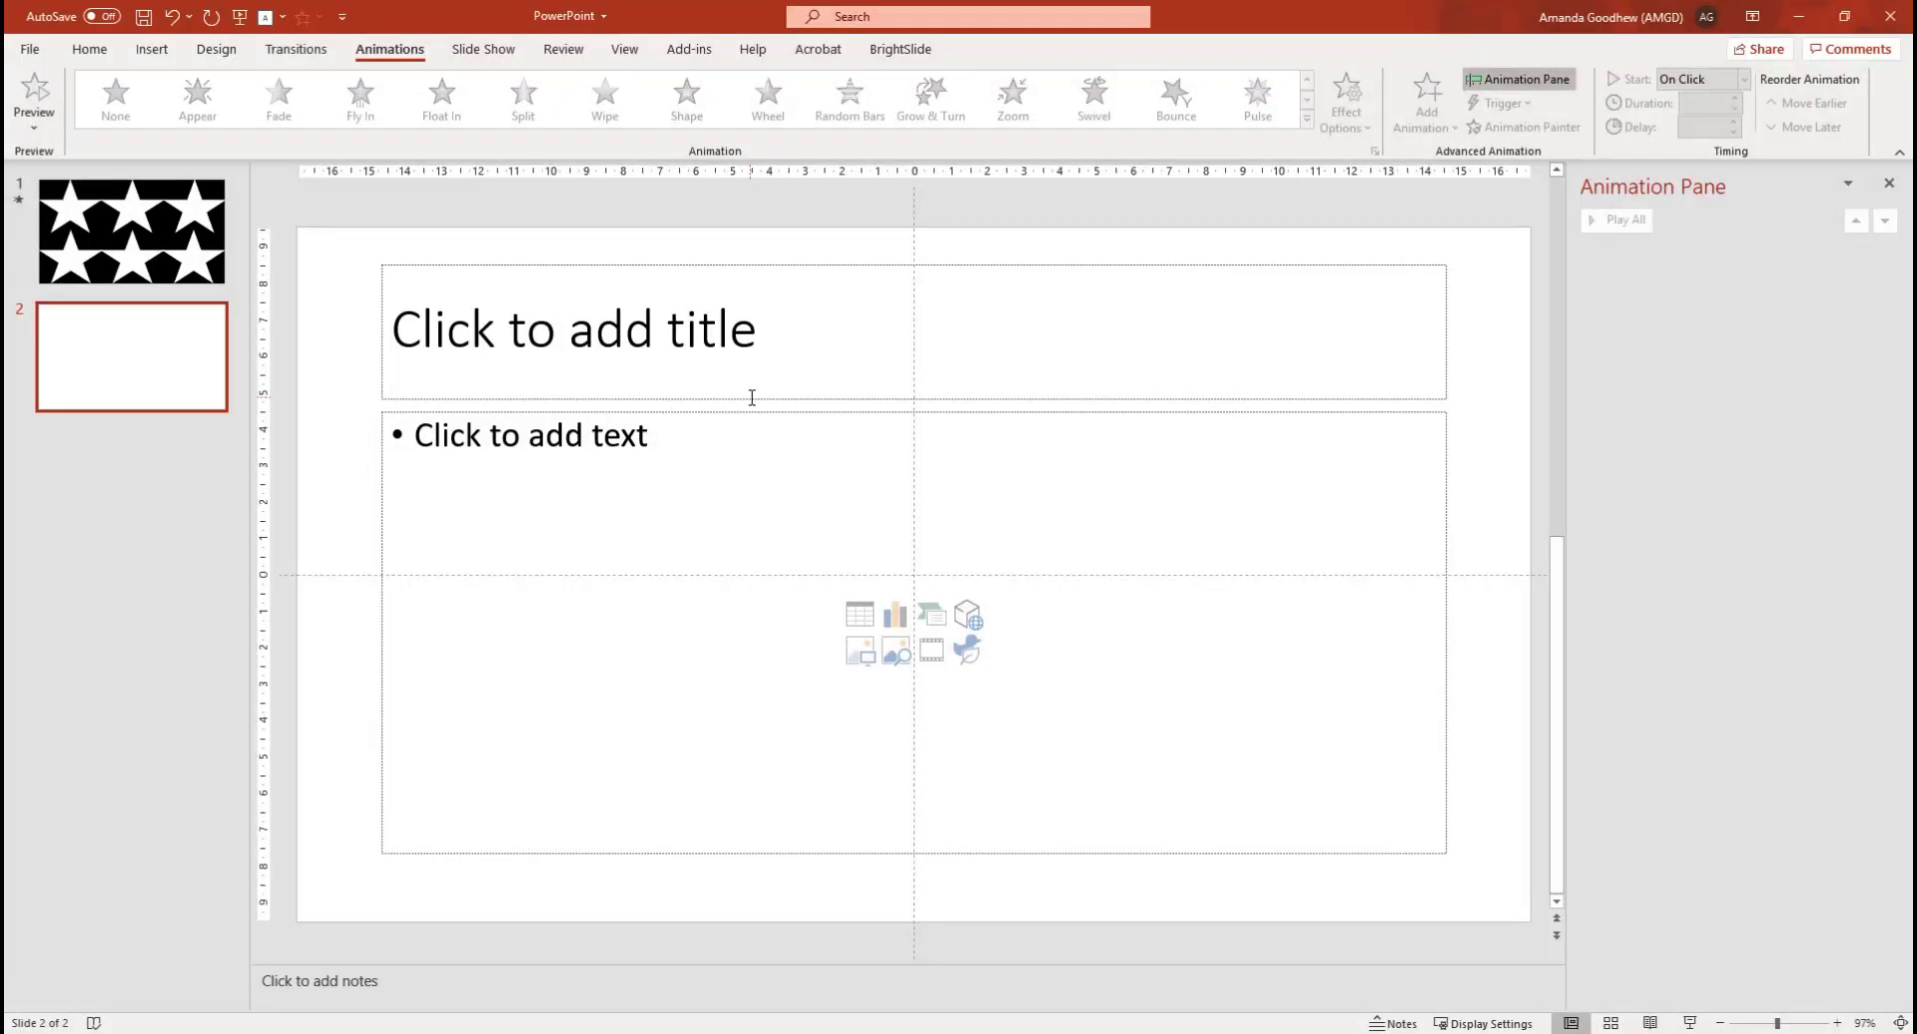
Delete the empty title and content placeholders from slide 2
left_click(751, 399)
key("Delete")
left_click(746, 412)
key("Delete")
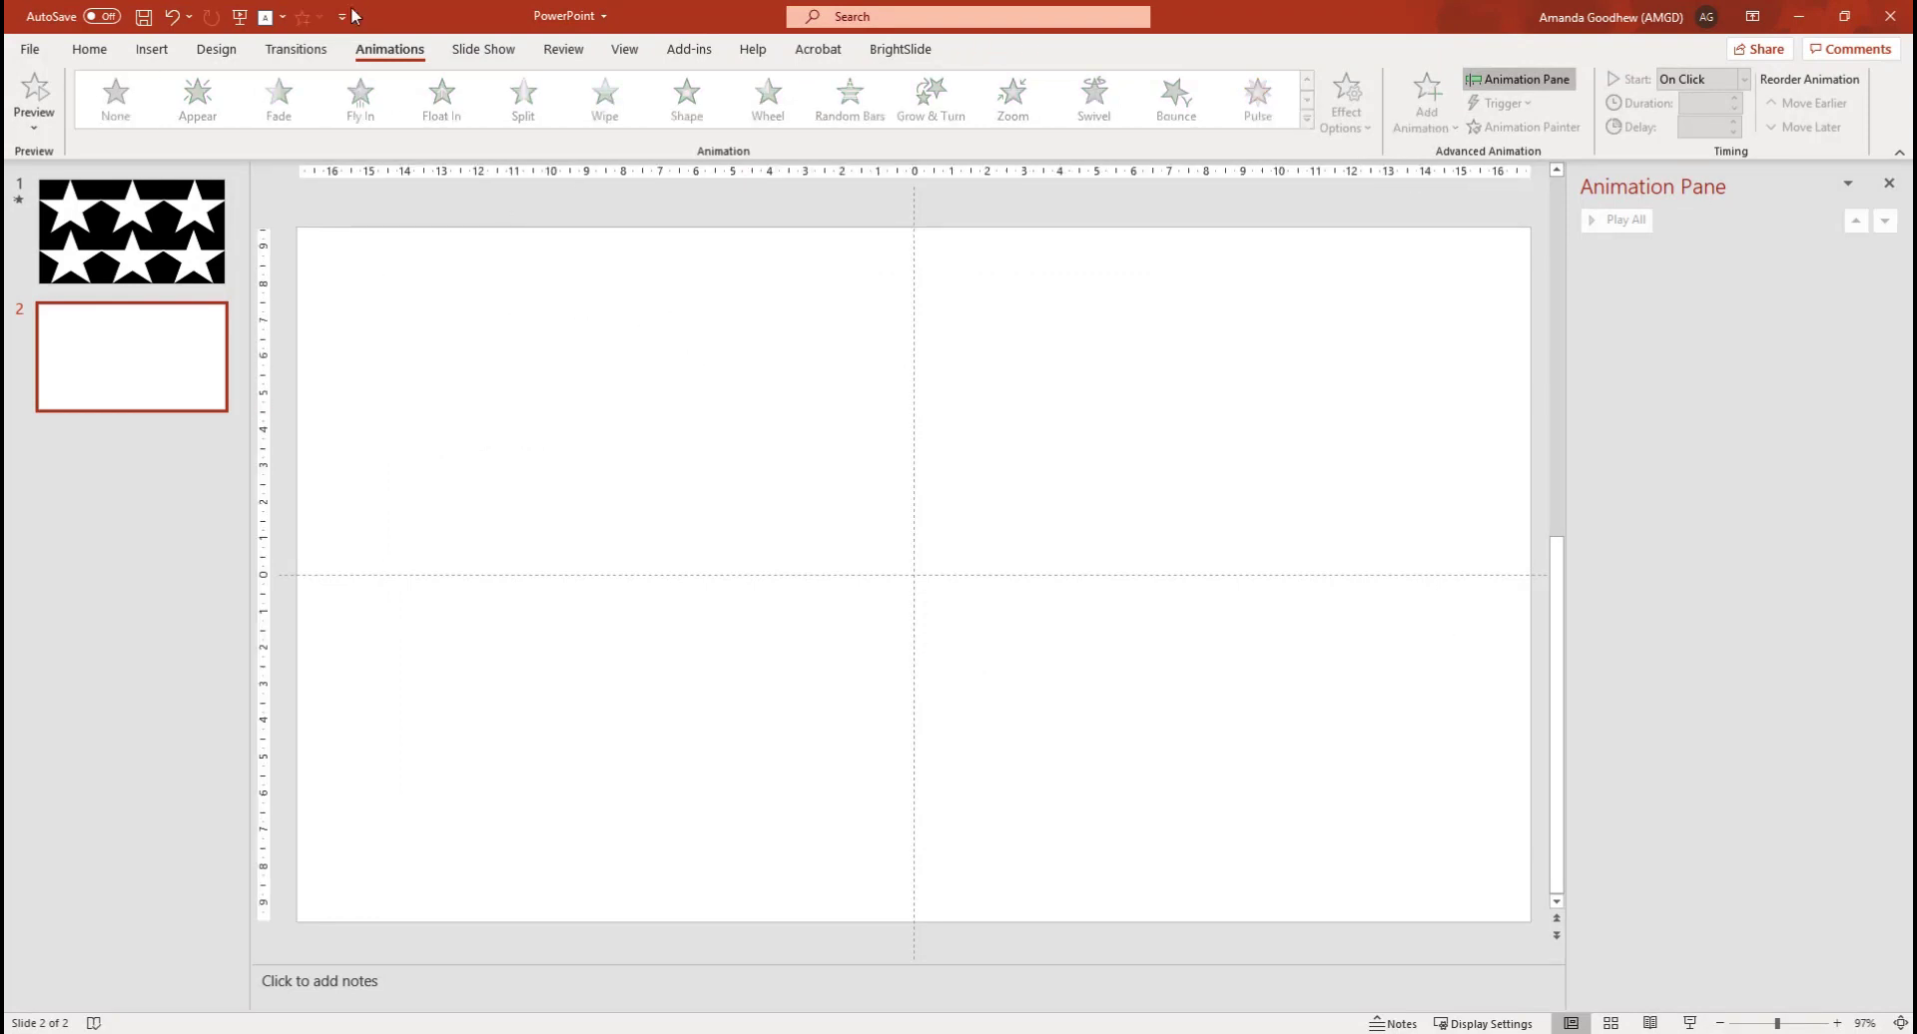
Insert the sitting dog from Stock 3D Models' Animated Animals collection
left_click(167, 50)
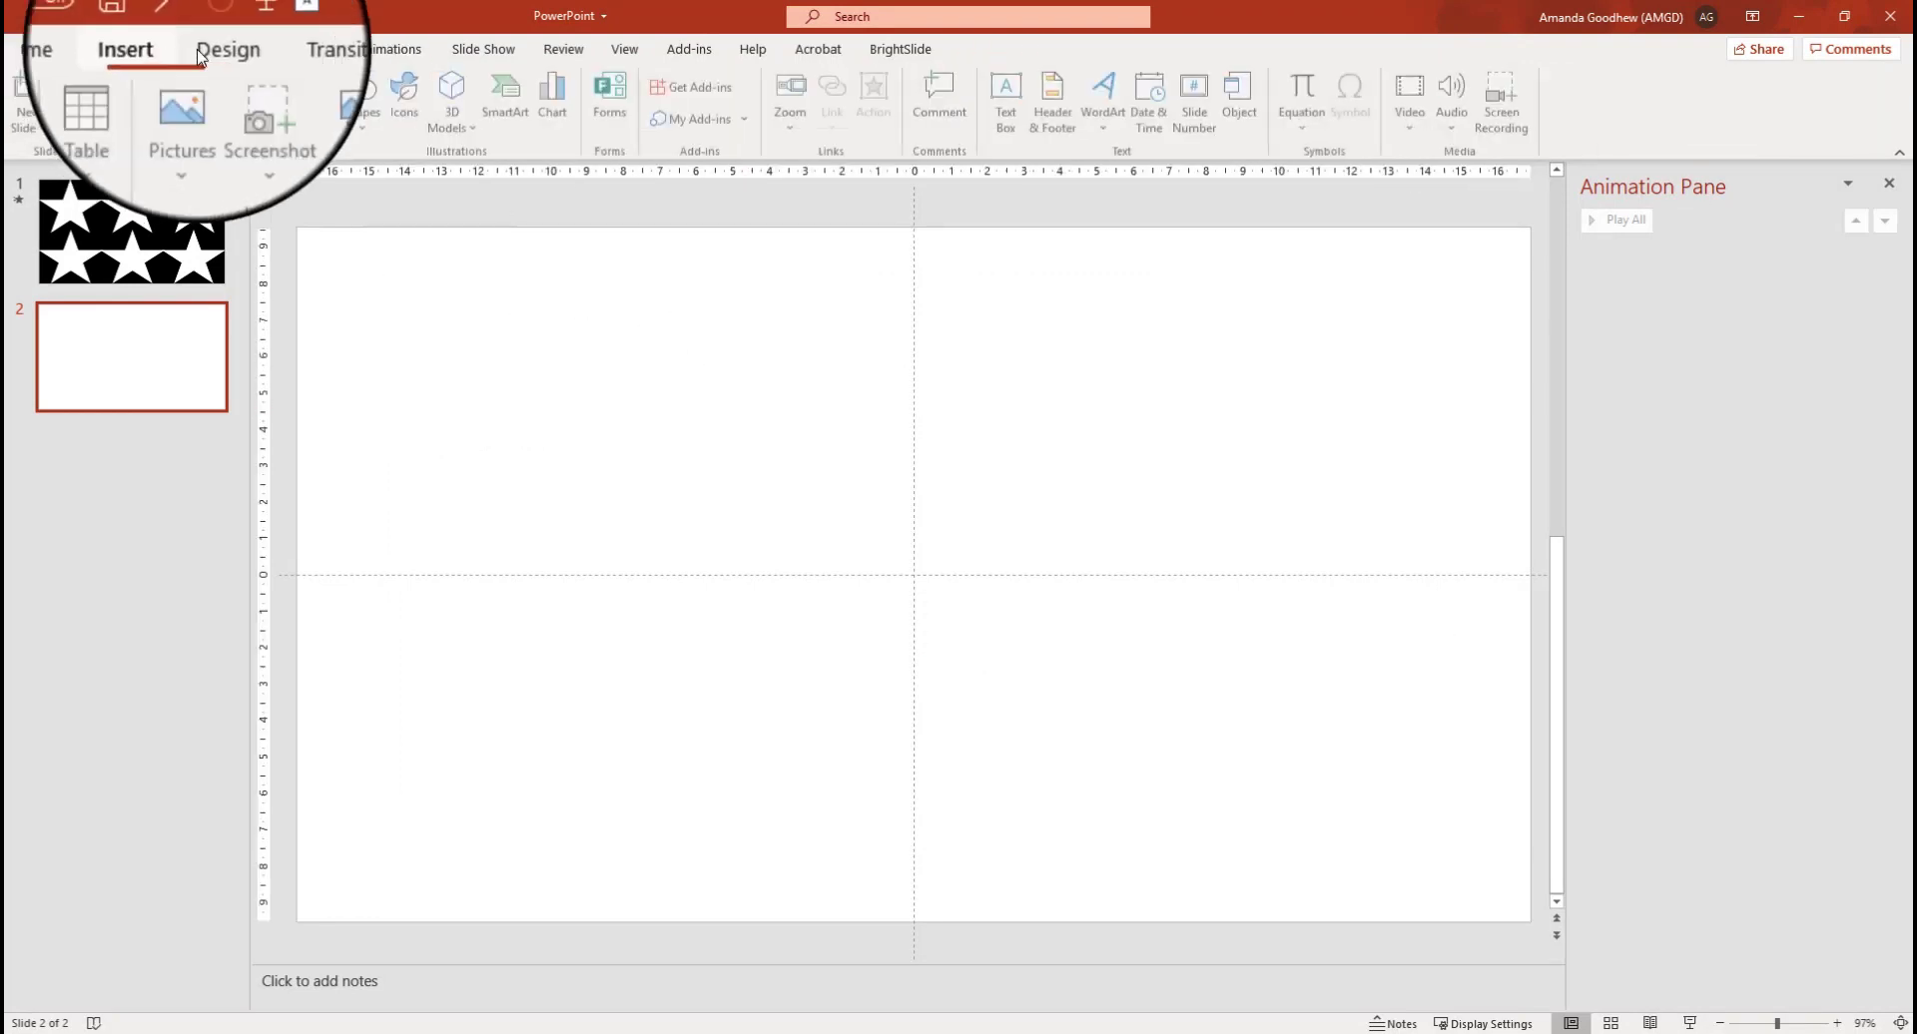
left_click(445, 118)
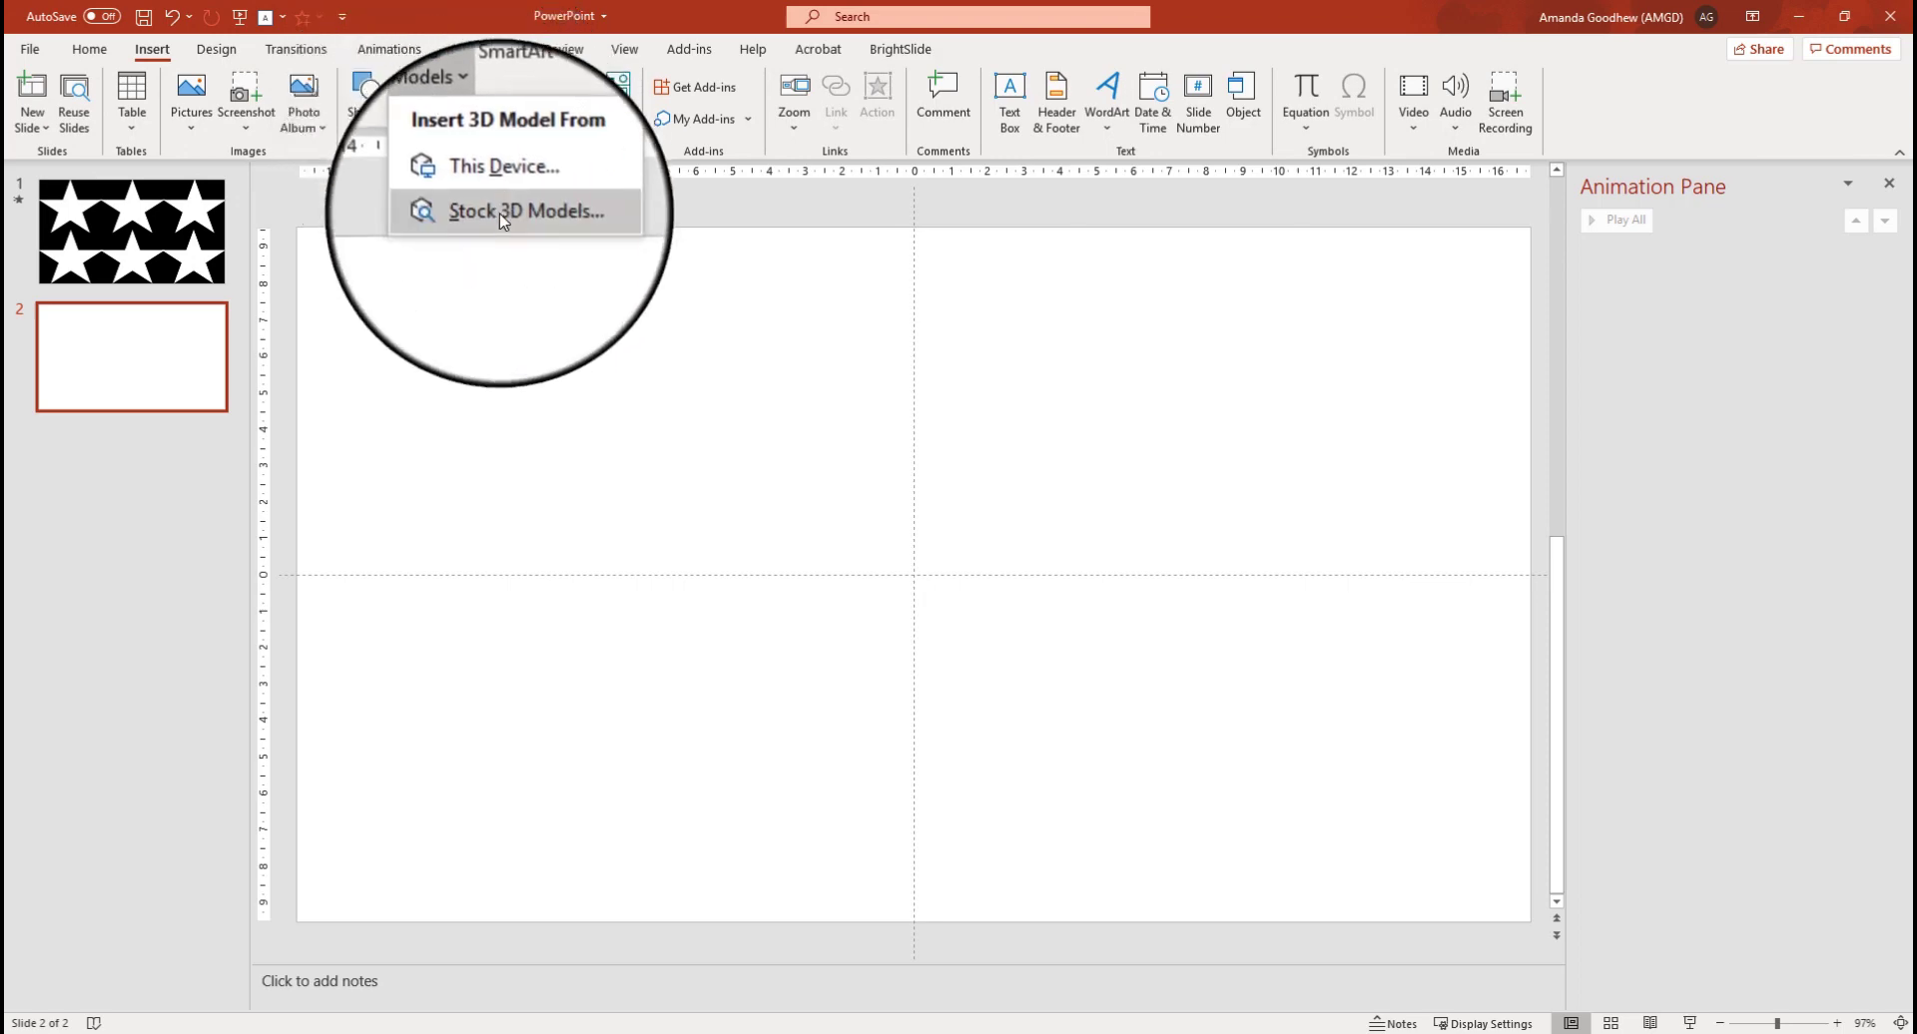
left_click(499, 215)
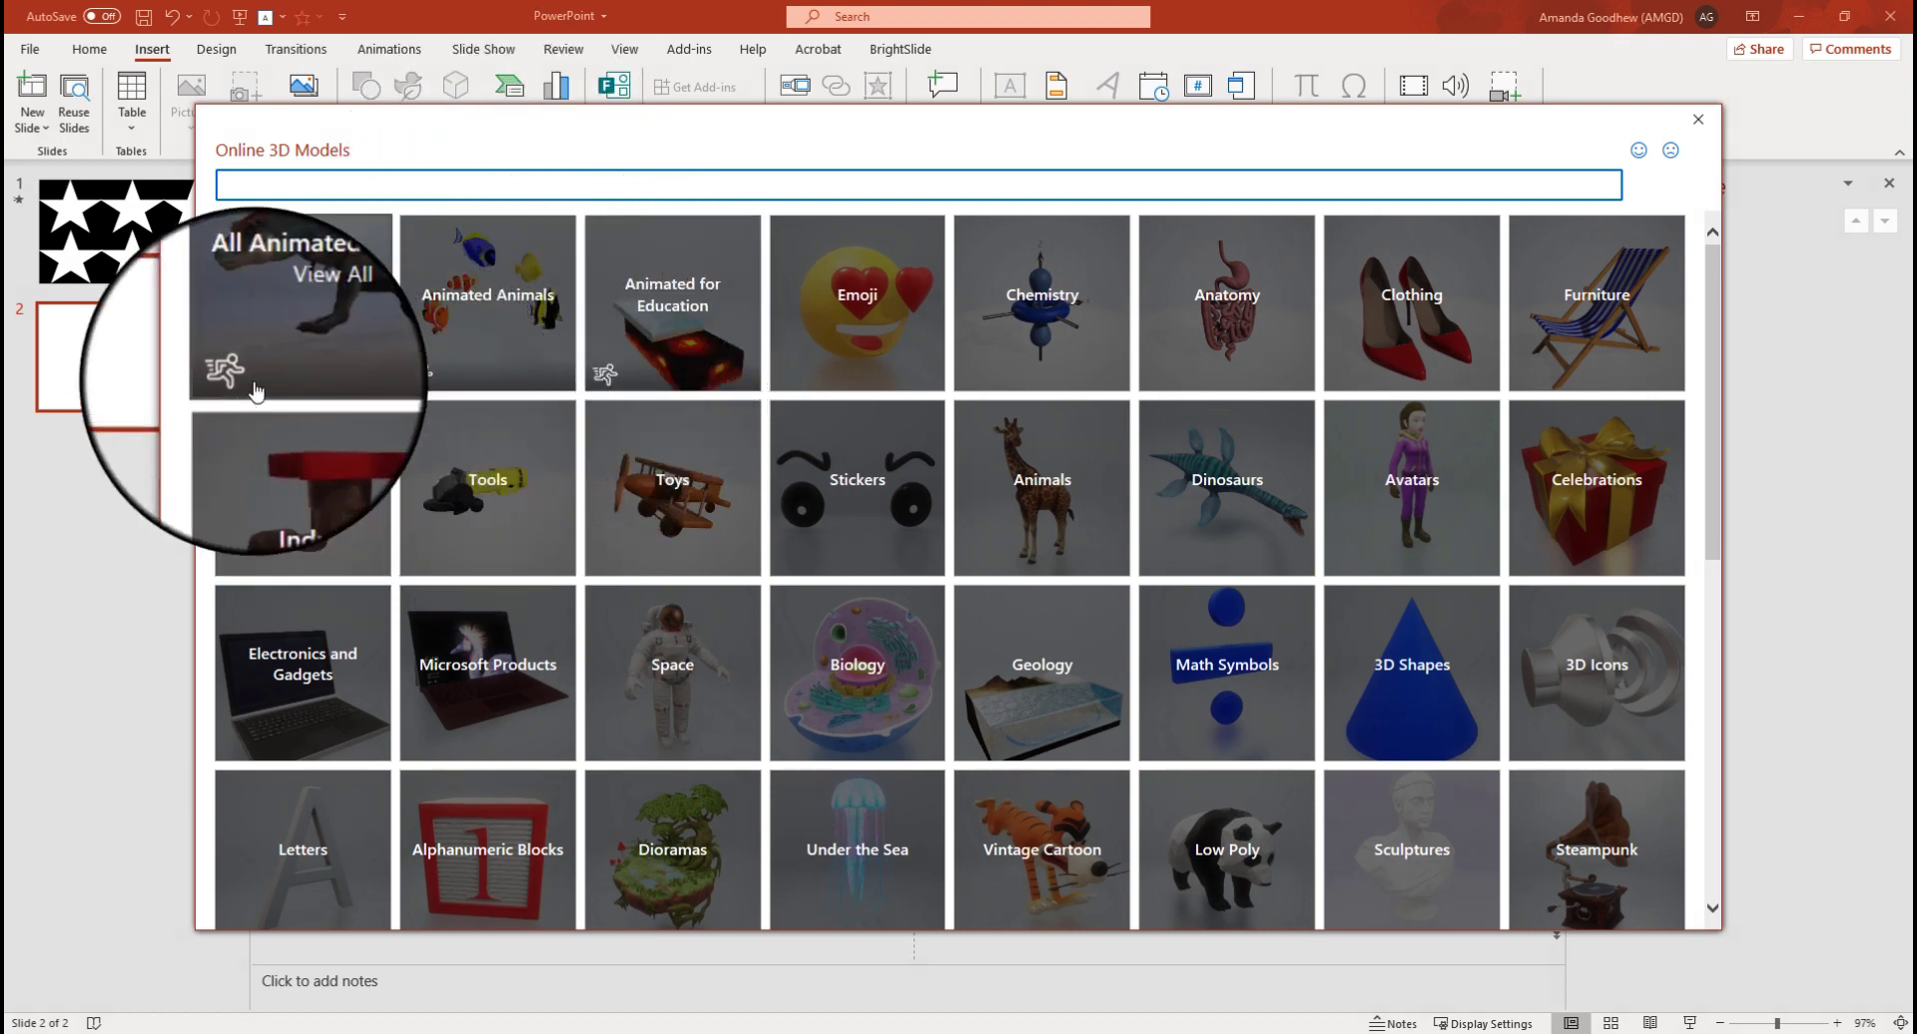
left_click(453, 339)
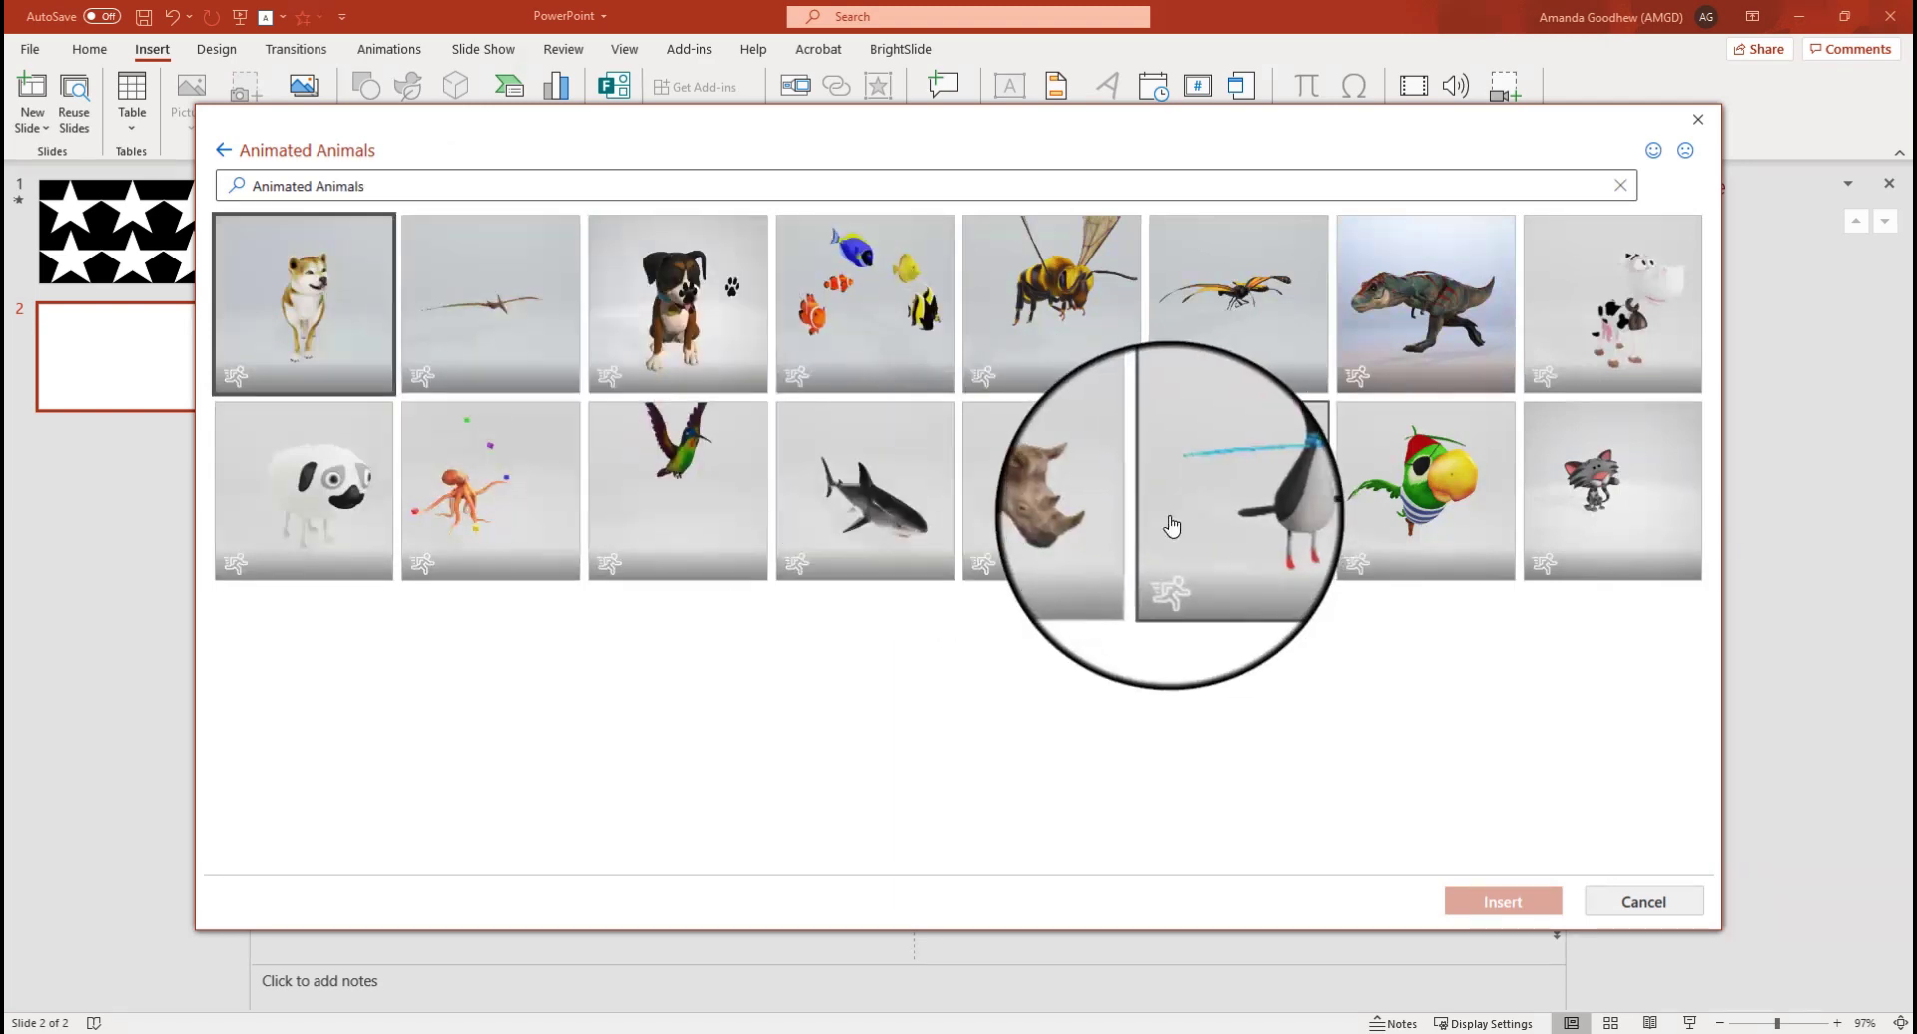
left_click(689, 299)
left_click(1509, 901)
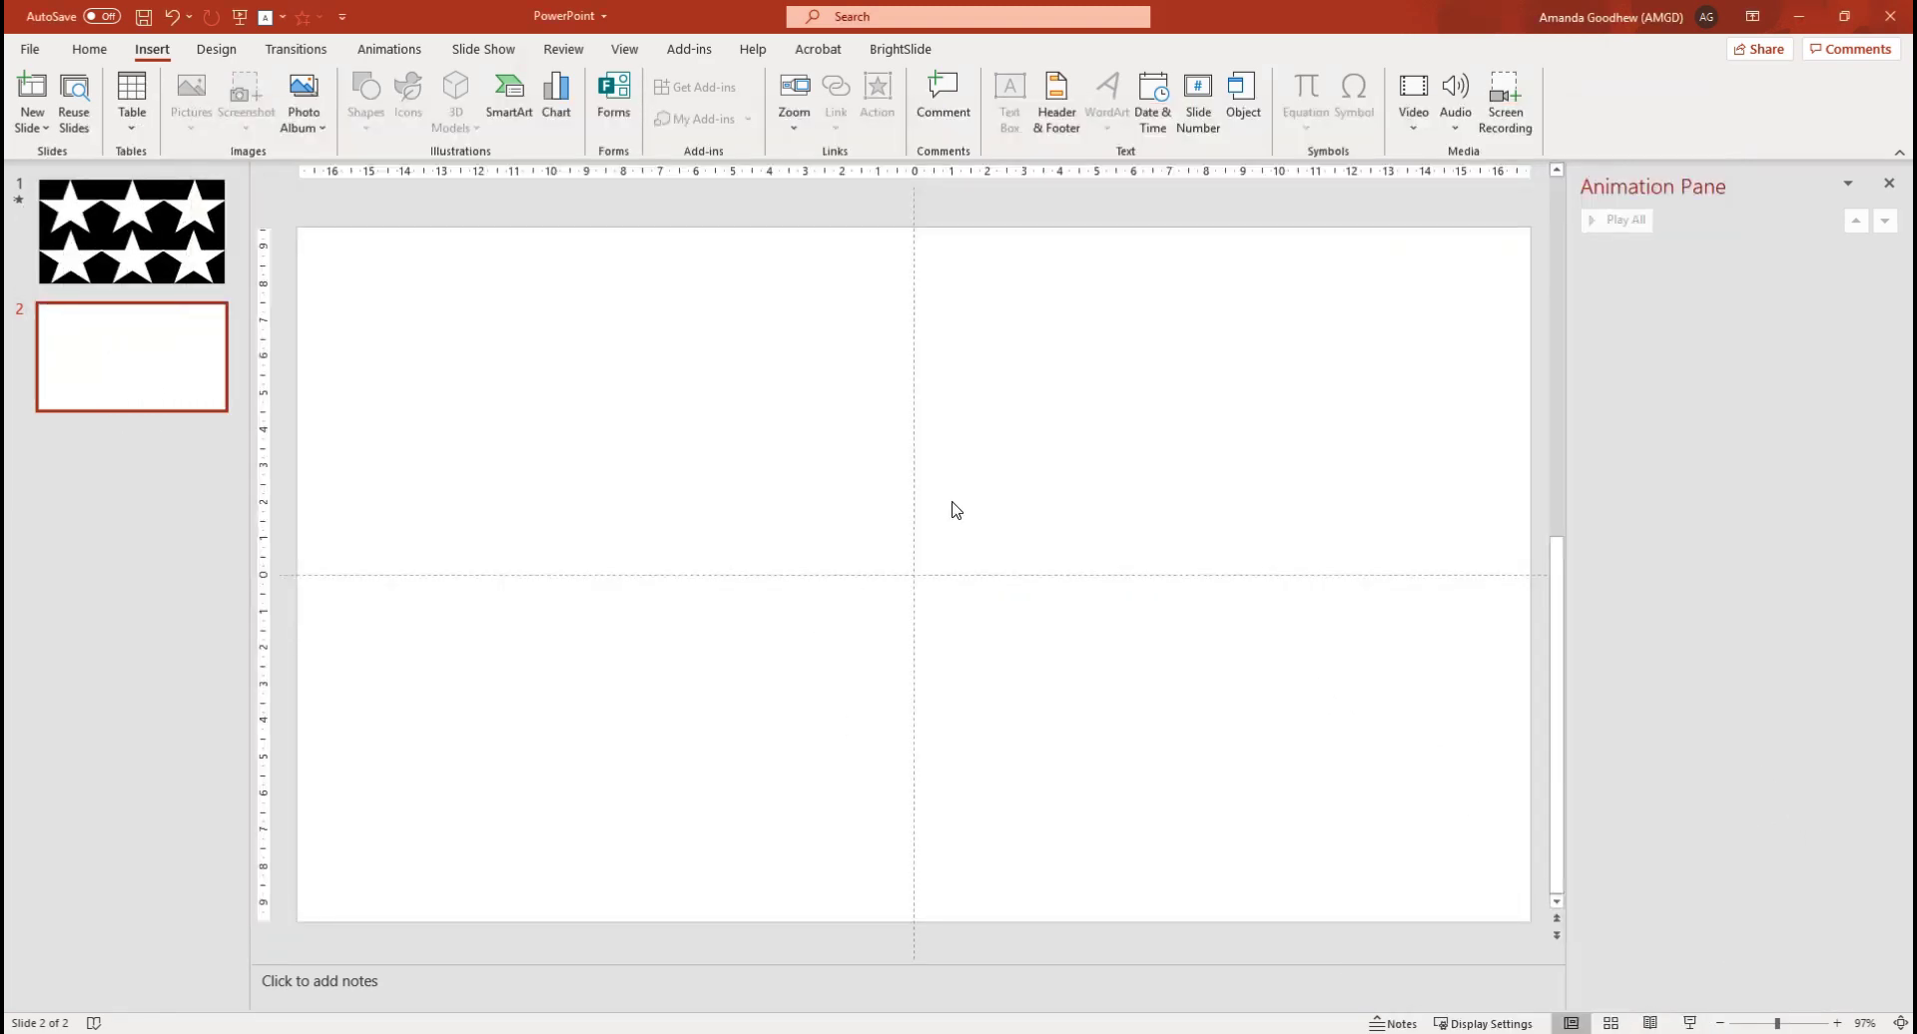
Close the Animation Pane, enlarge the dog model with its corner handles, and apply Scene 7
left_click(1890, 185)
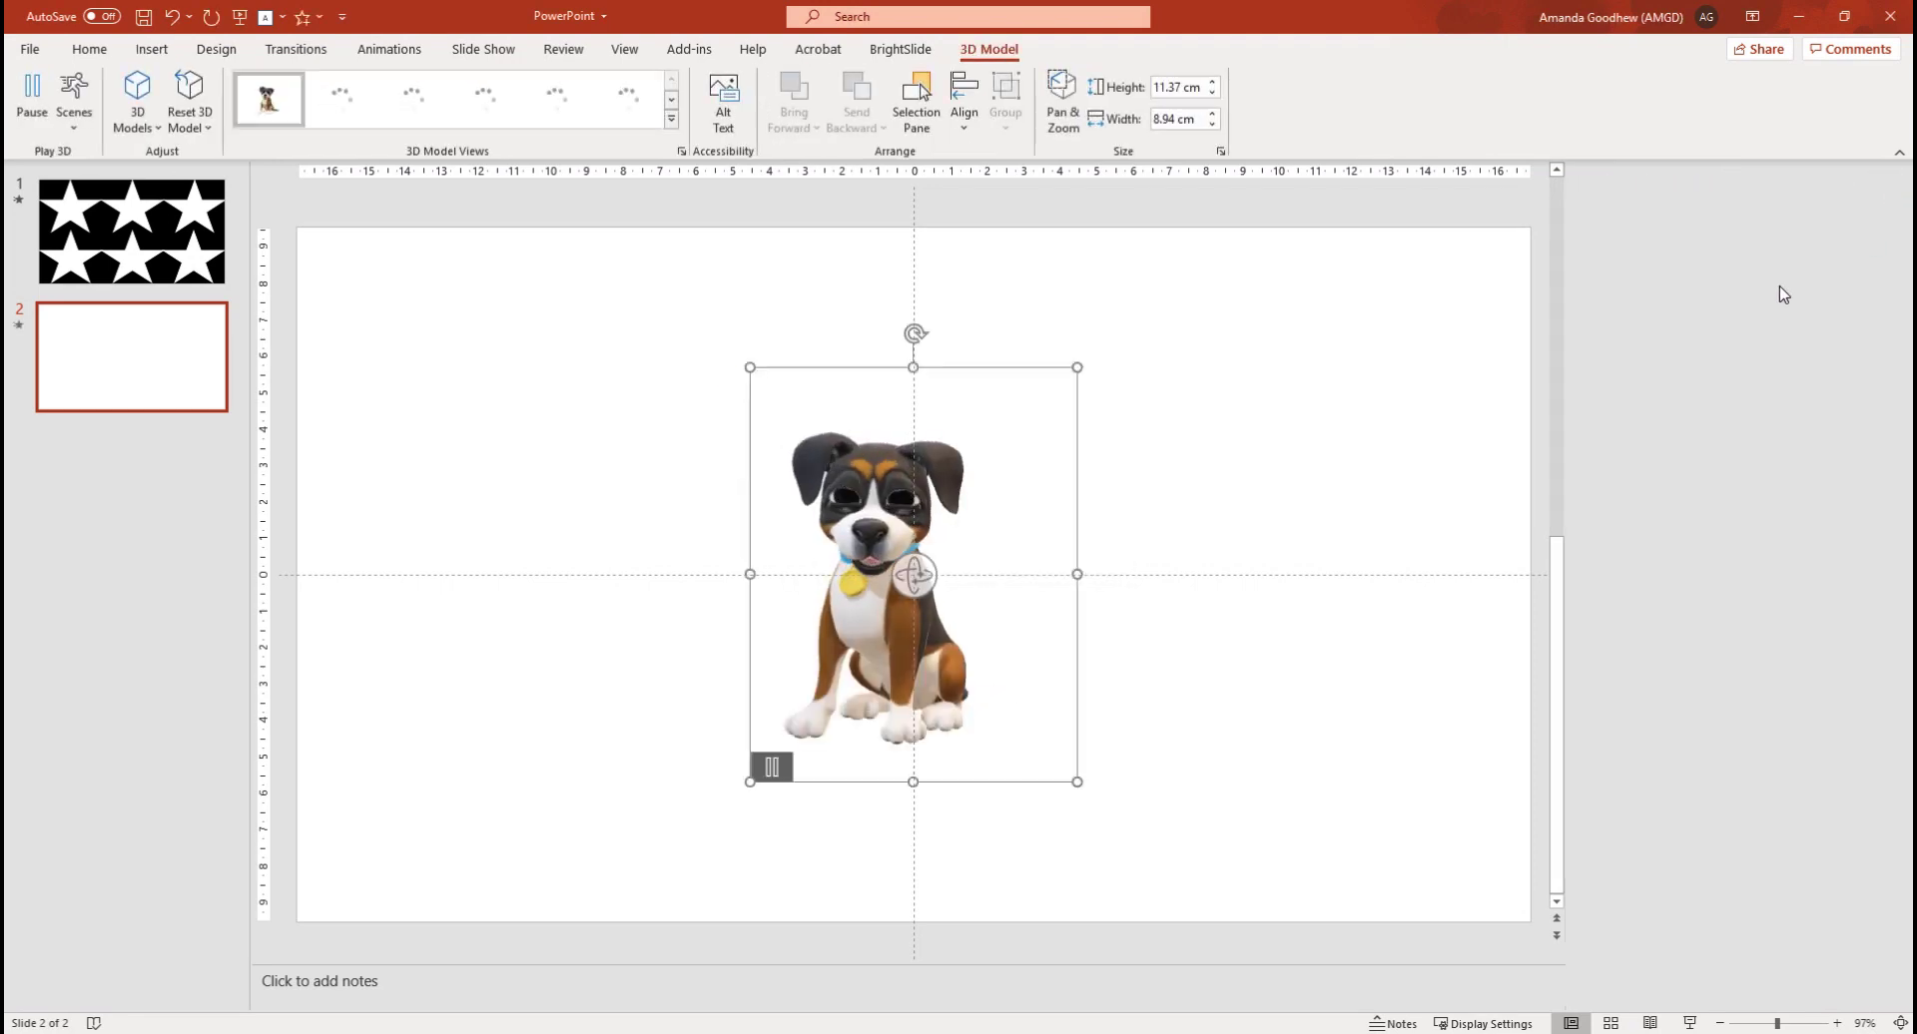
left_click_drag(941, 354, 761, 240)
left_click_drag(1288, 803, 1465, 934)
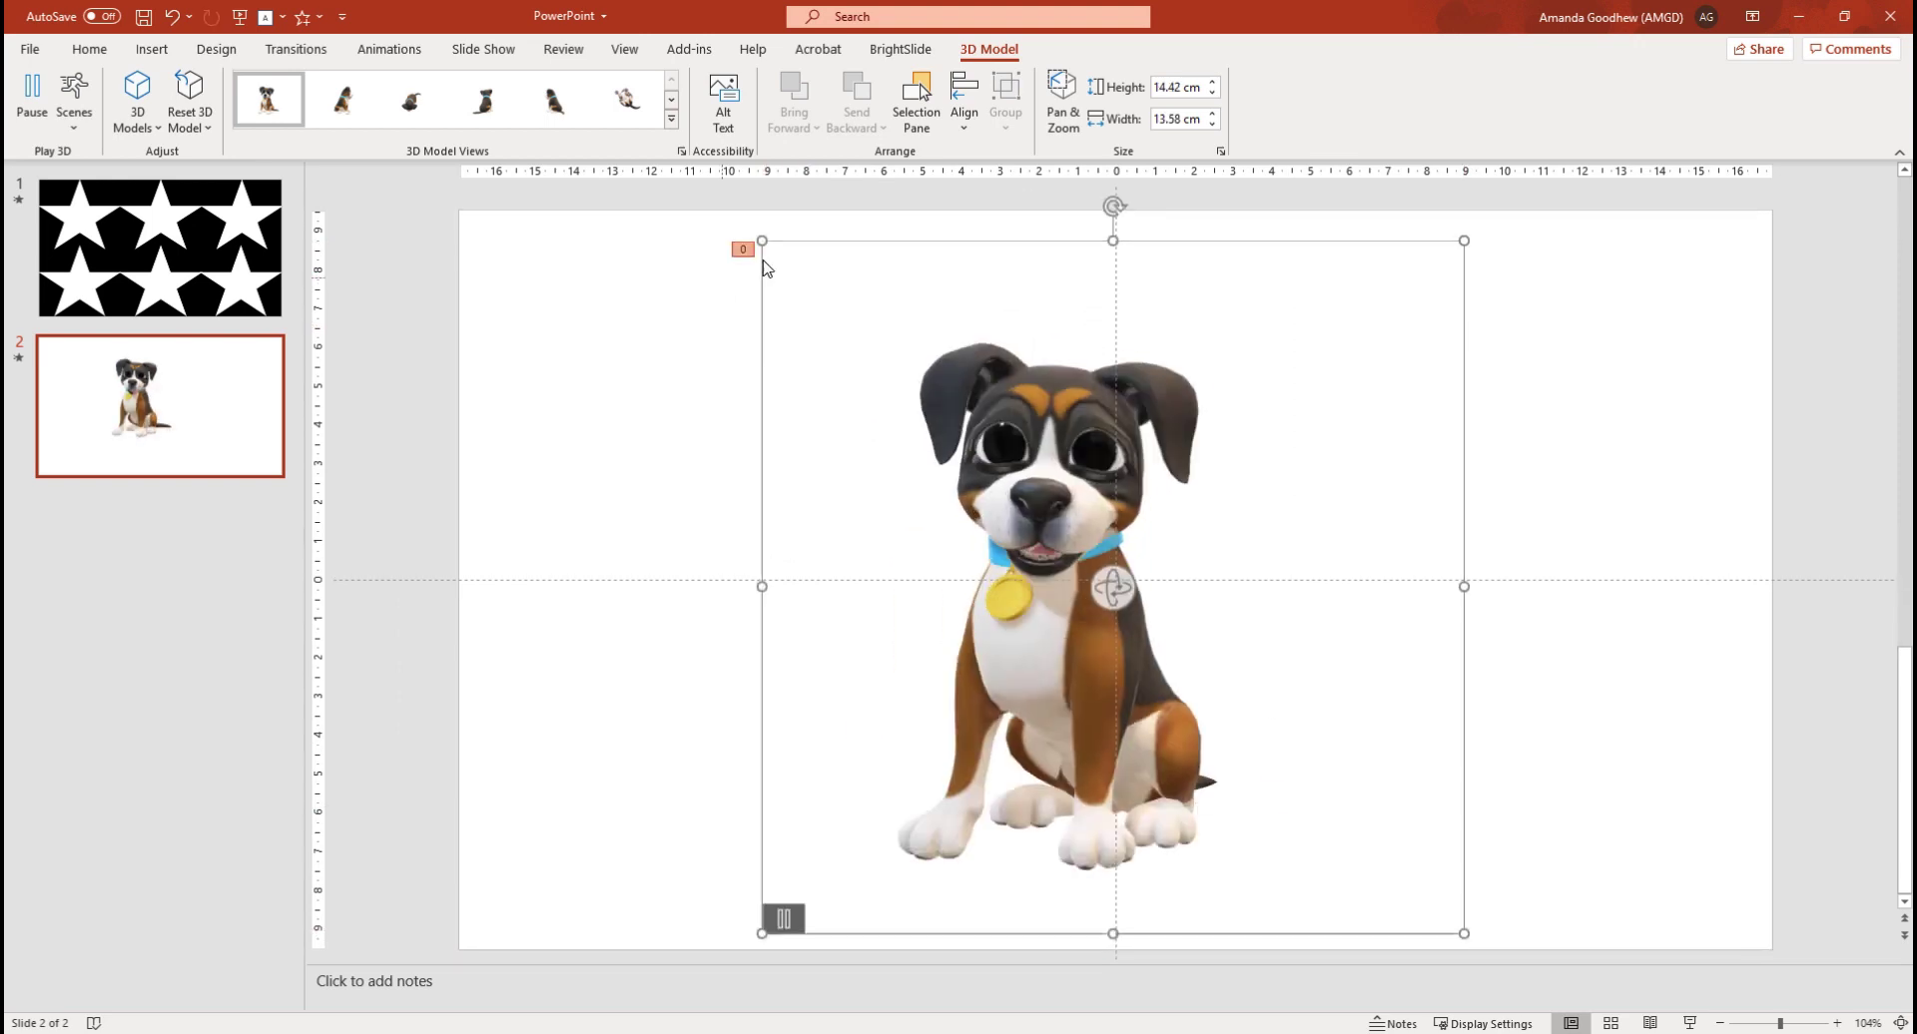
left_click_drag(745, 215, 742, 210)
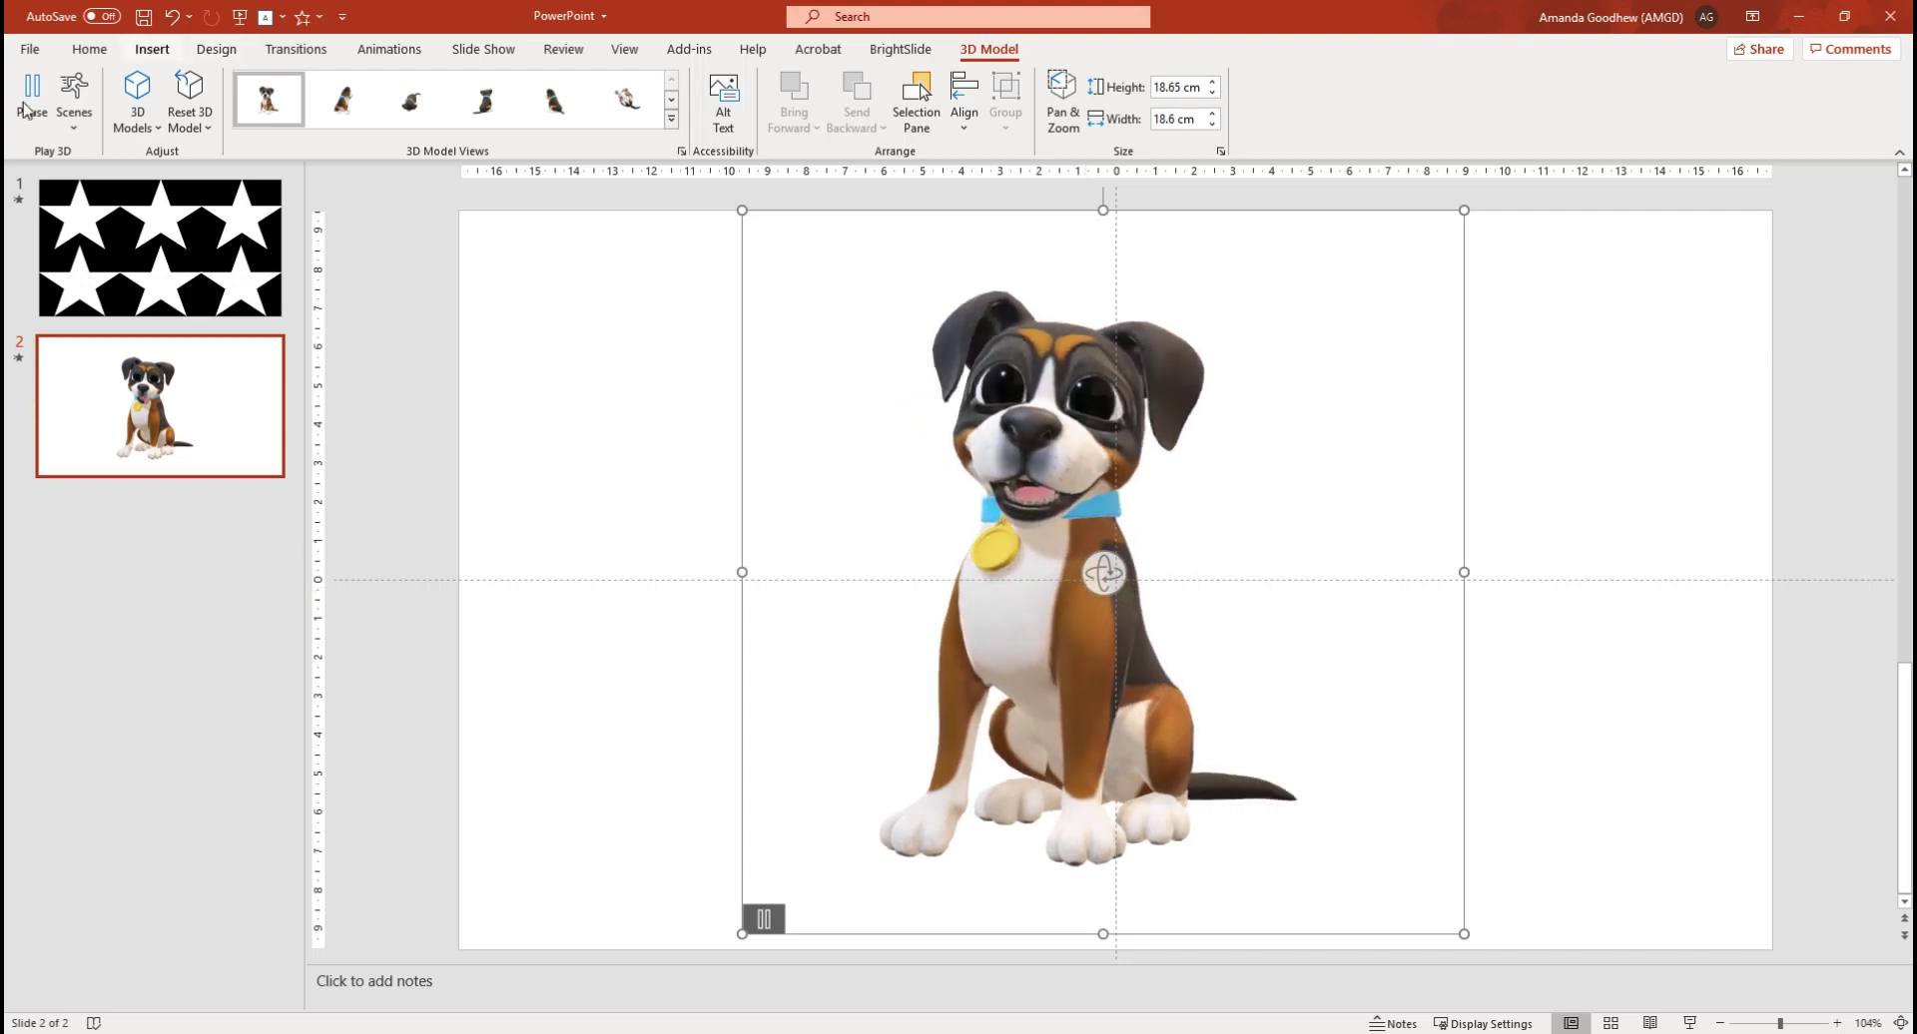
left_click(72, 128)
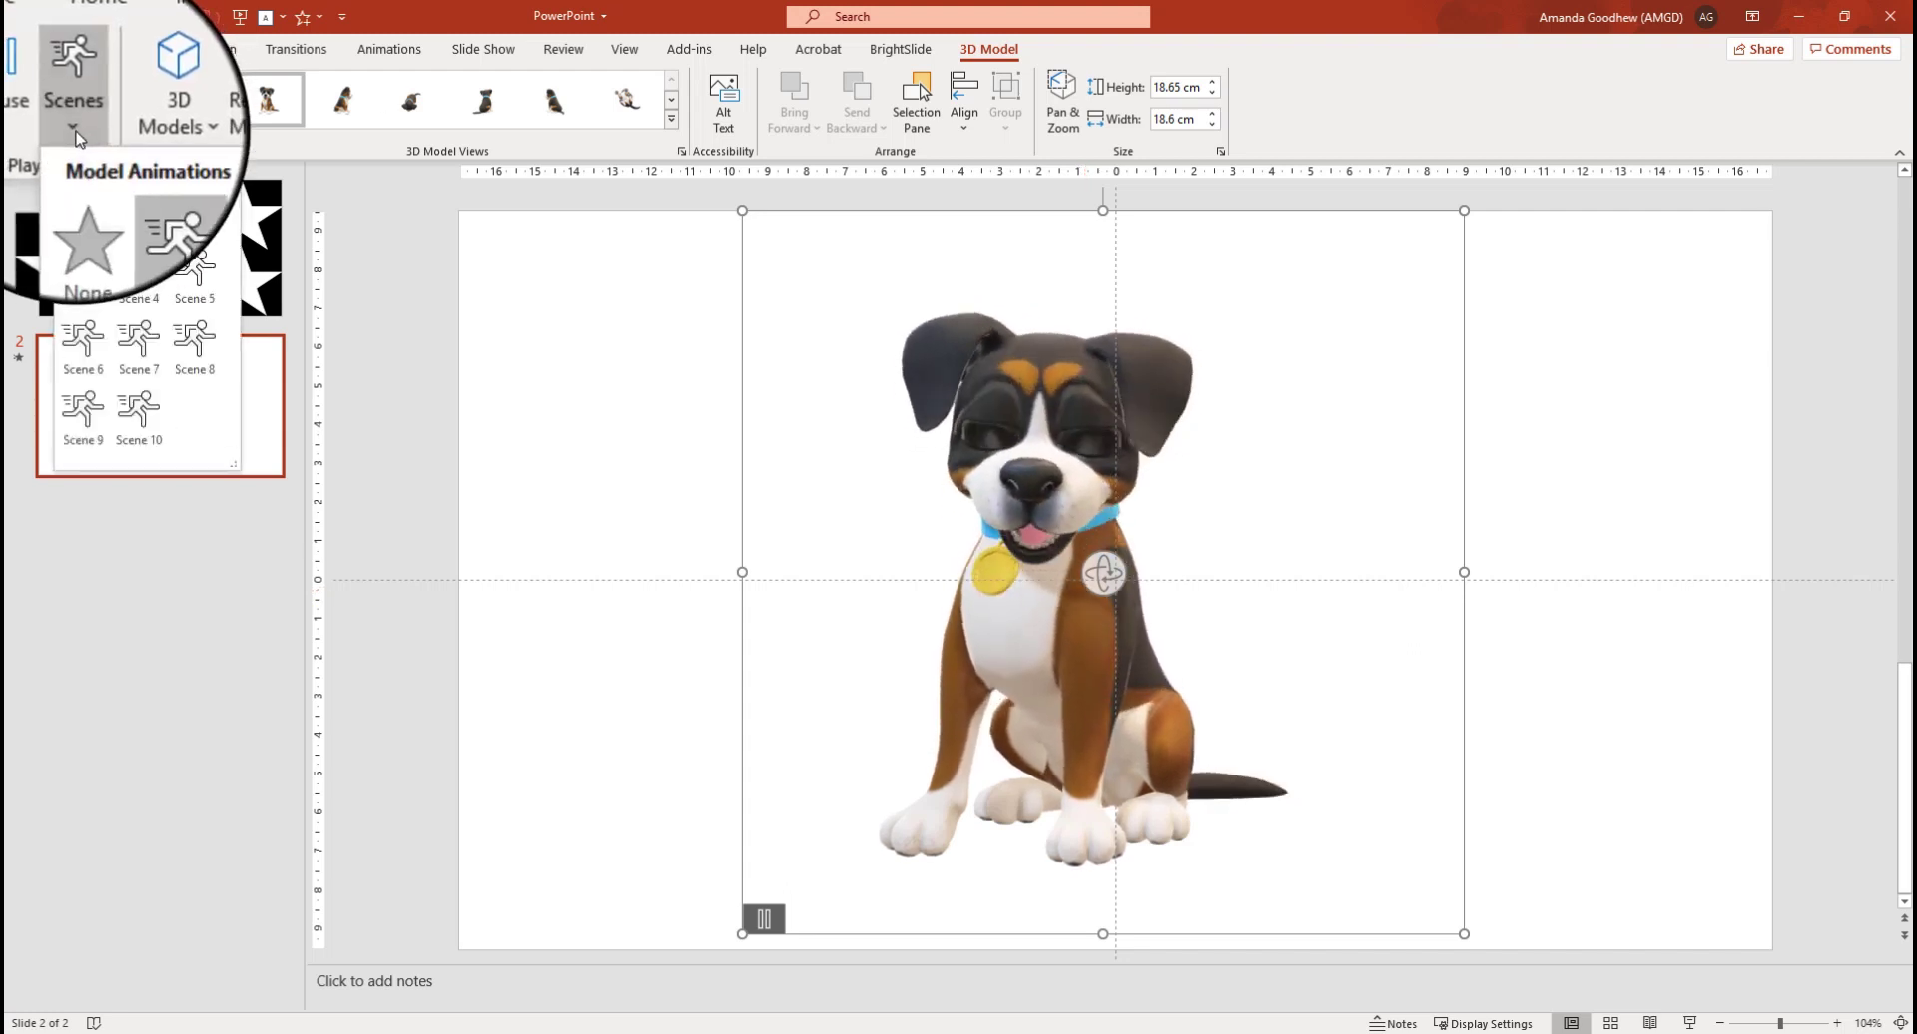
left_click(138, 340)
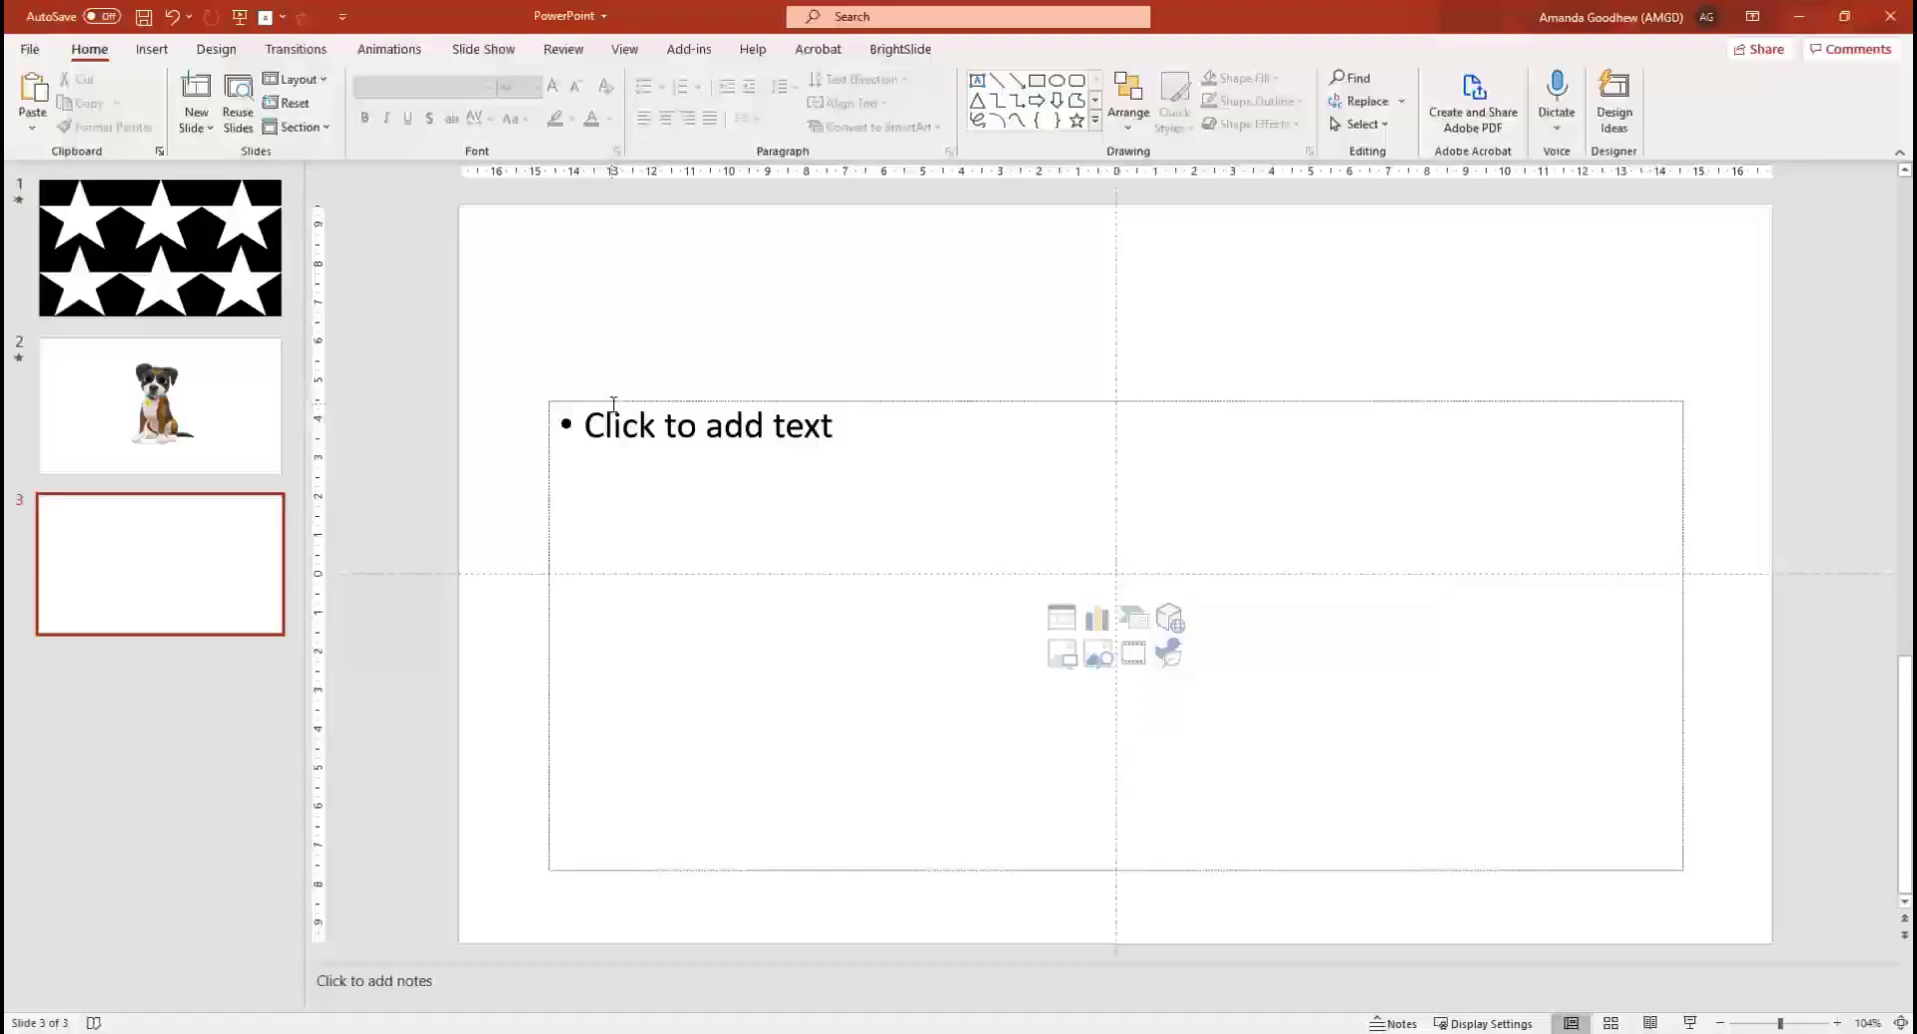
Delete slide 3's content placeholder and insert the standing green dinosaur from the stock Dinosaurs collection
left_click(613, 402)
key("Delete")
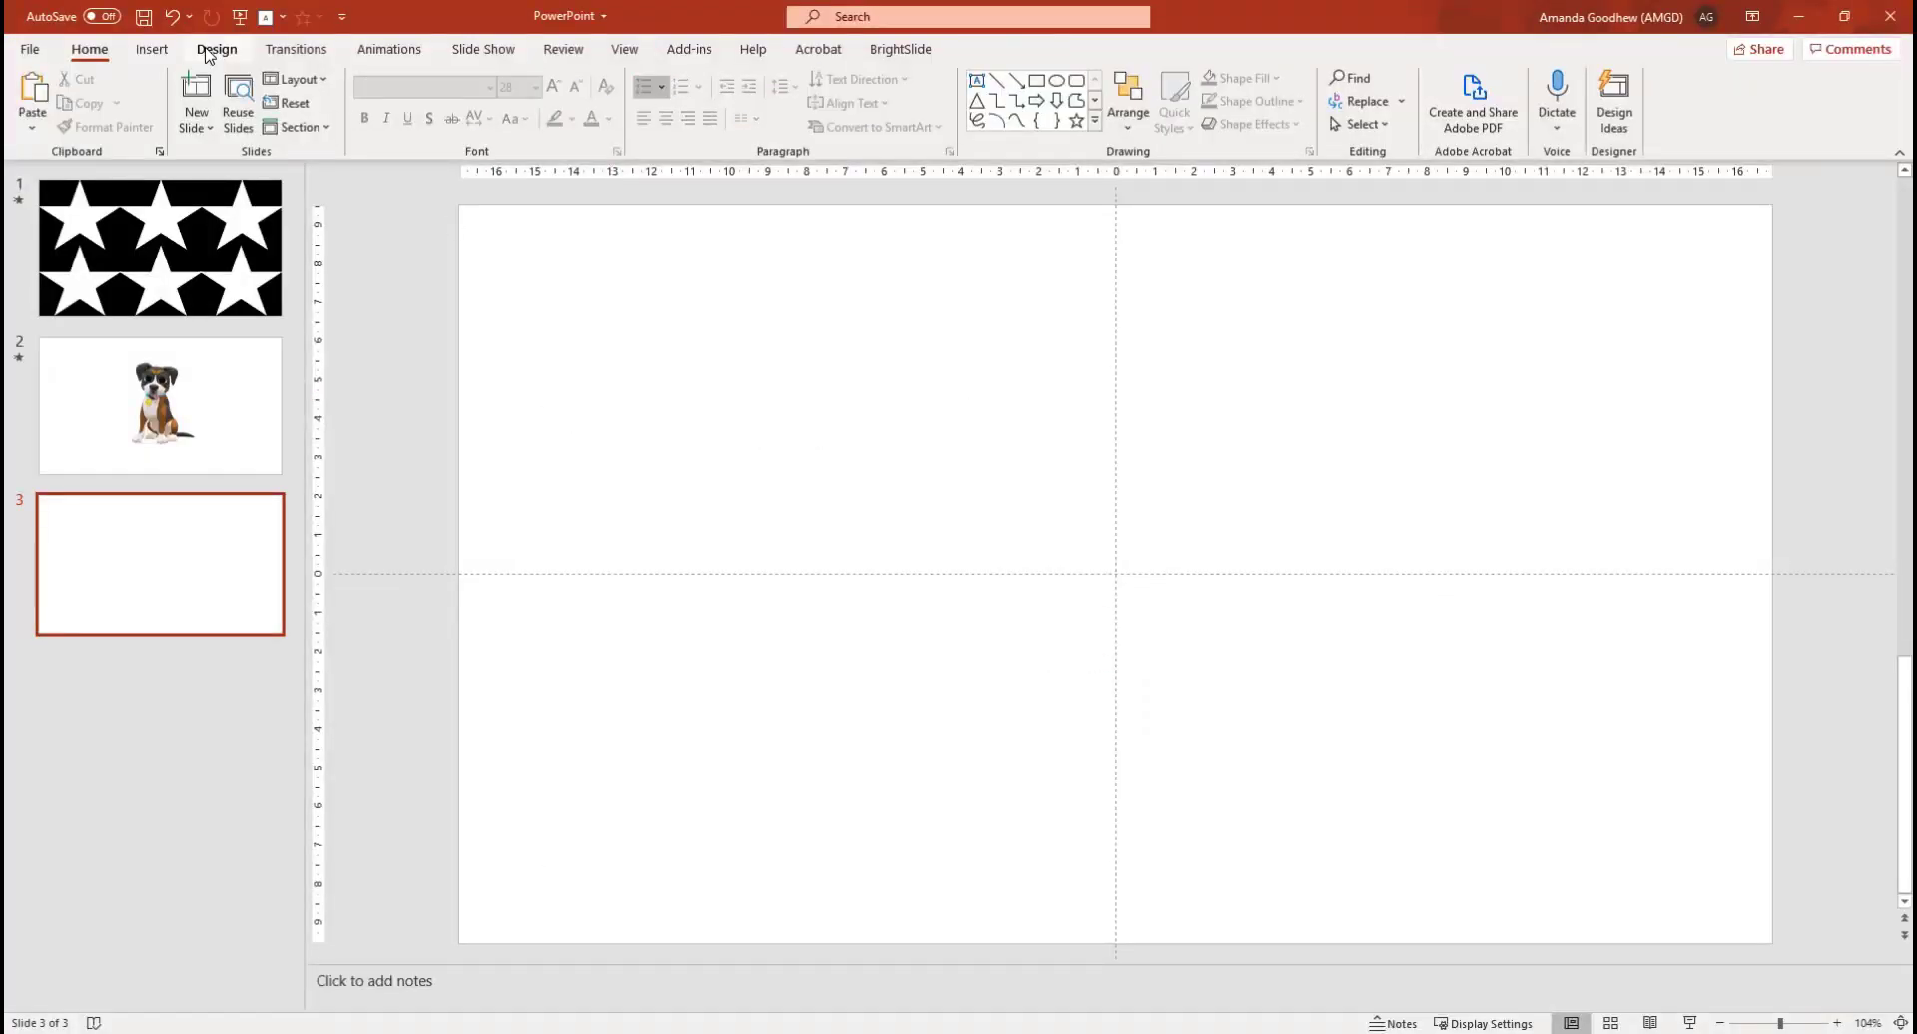
left_click(207, 52)
left_click(152, 49)
left_click(451, 115)
left_click(519, 230)
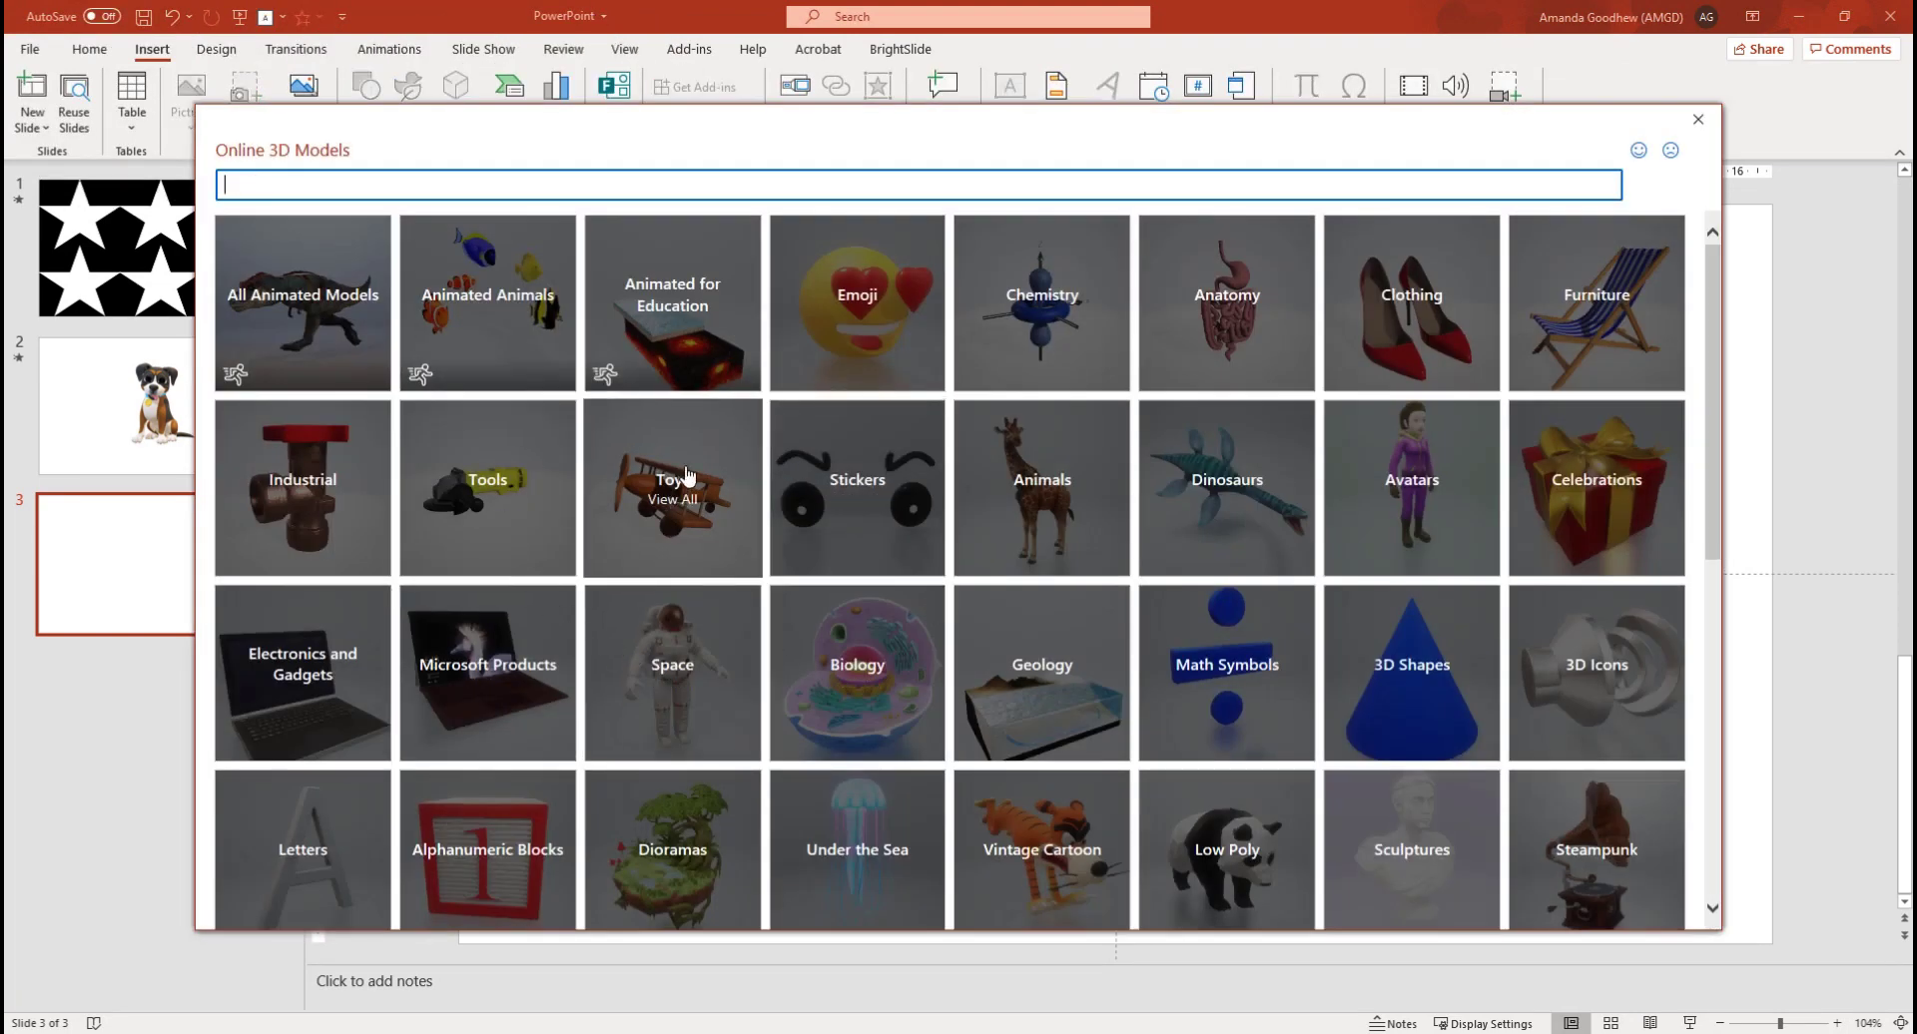
scroll(988, 399, "down", 1)
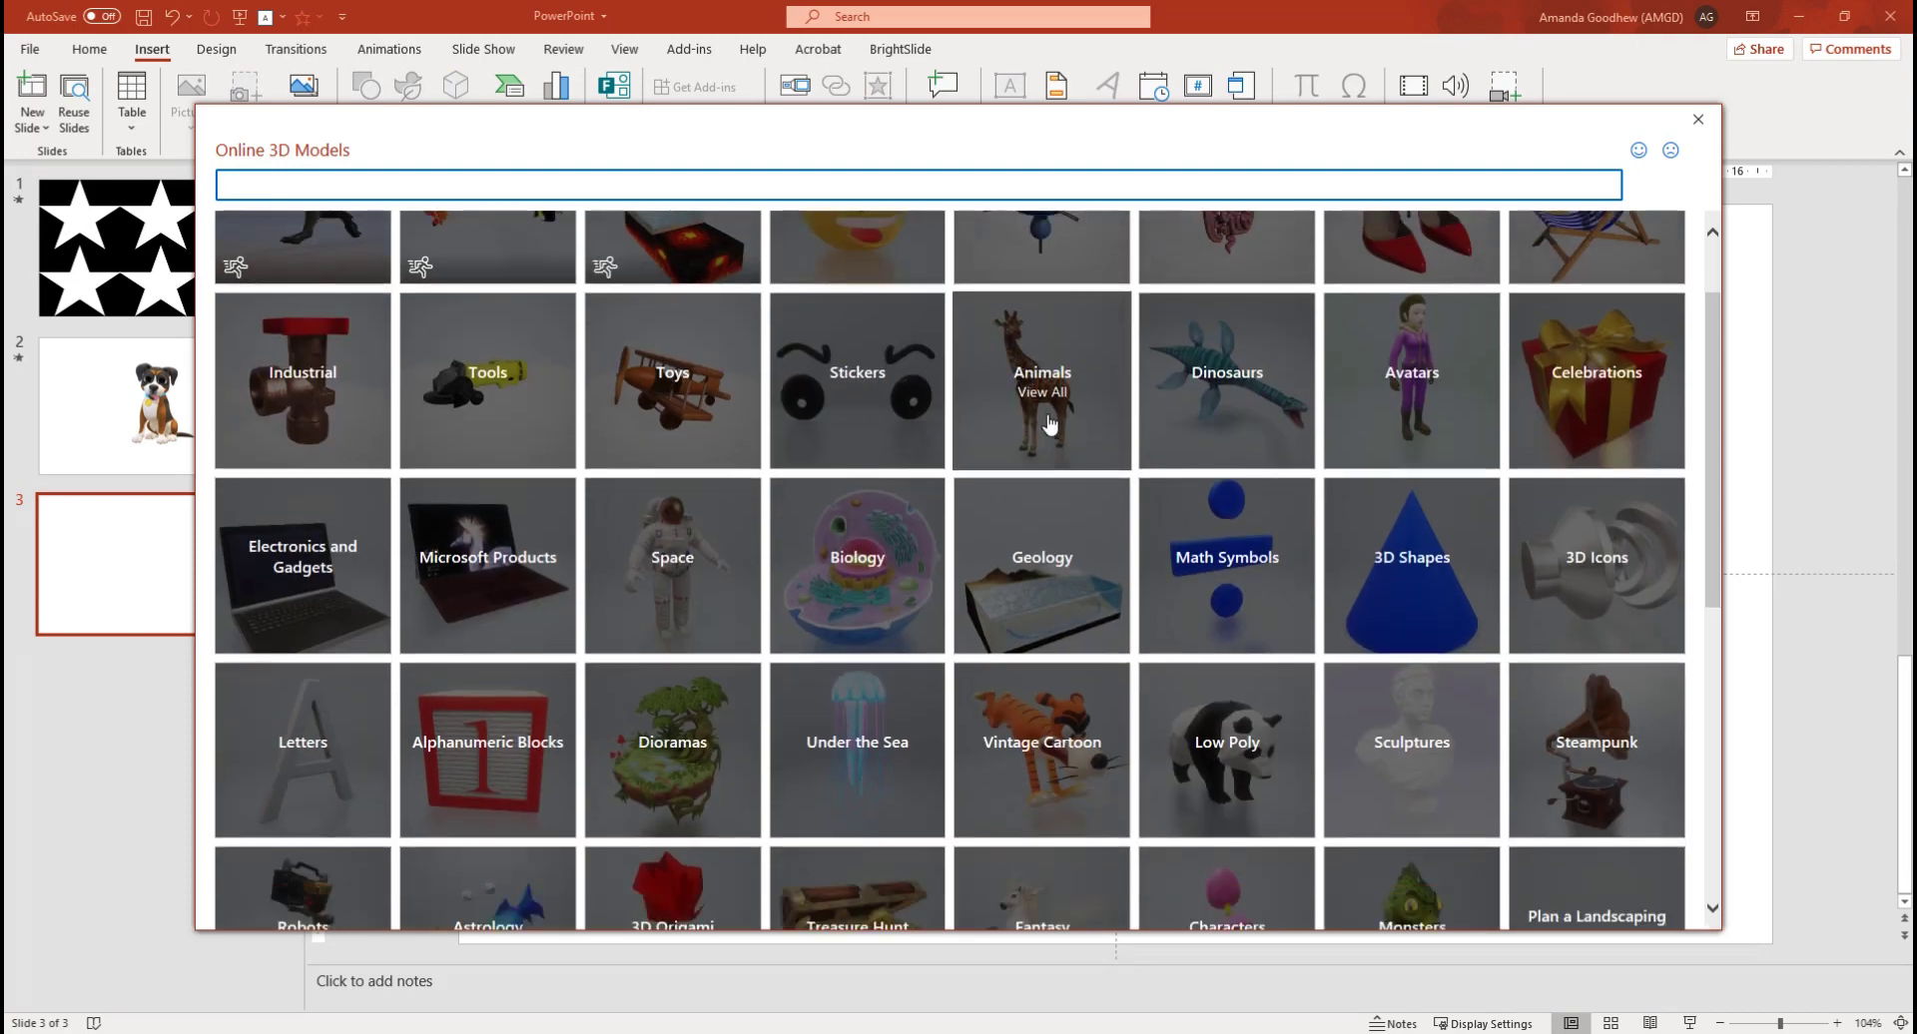
left_click(1280, 389)
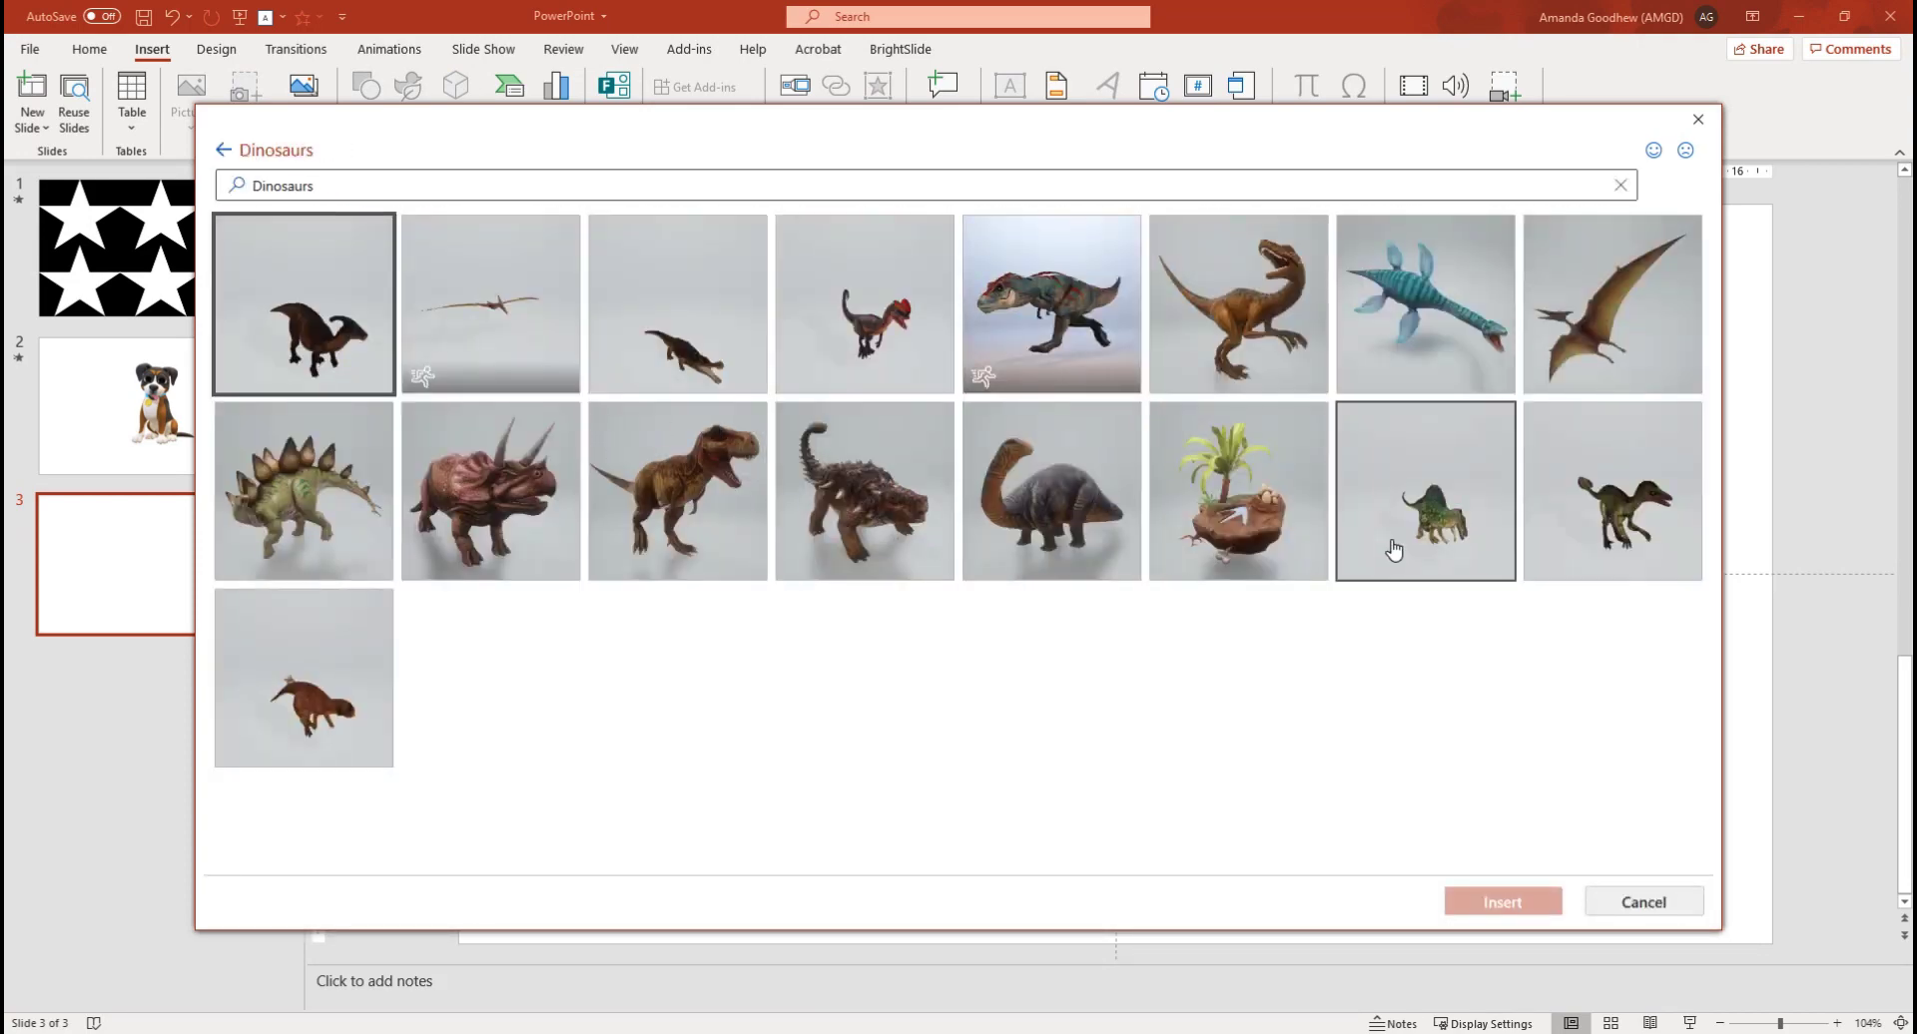
left_click(1550, 537)
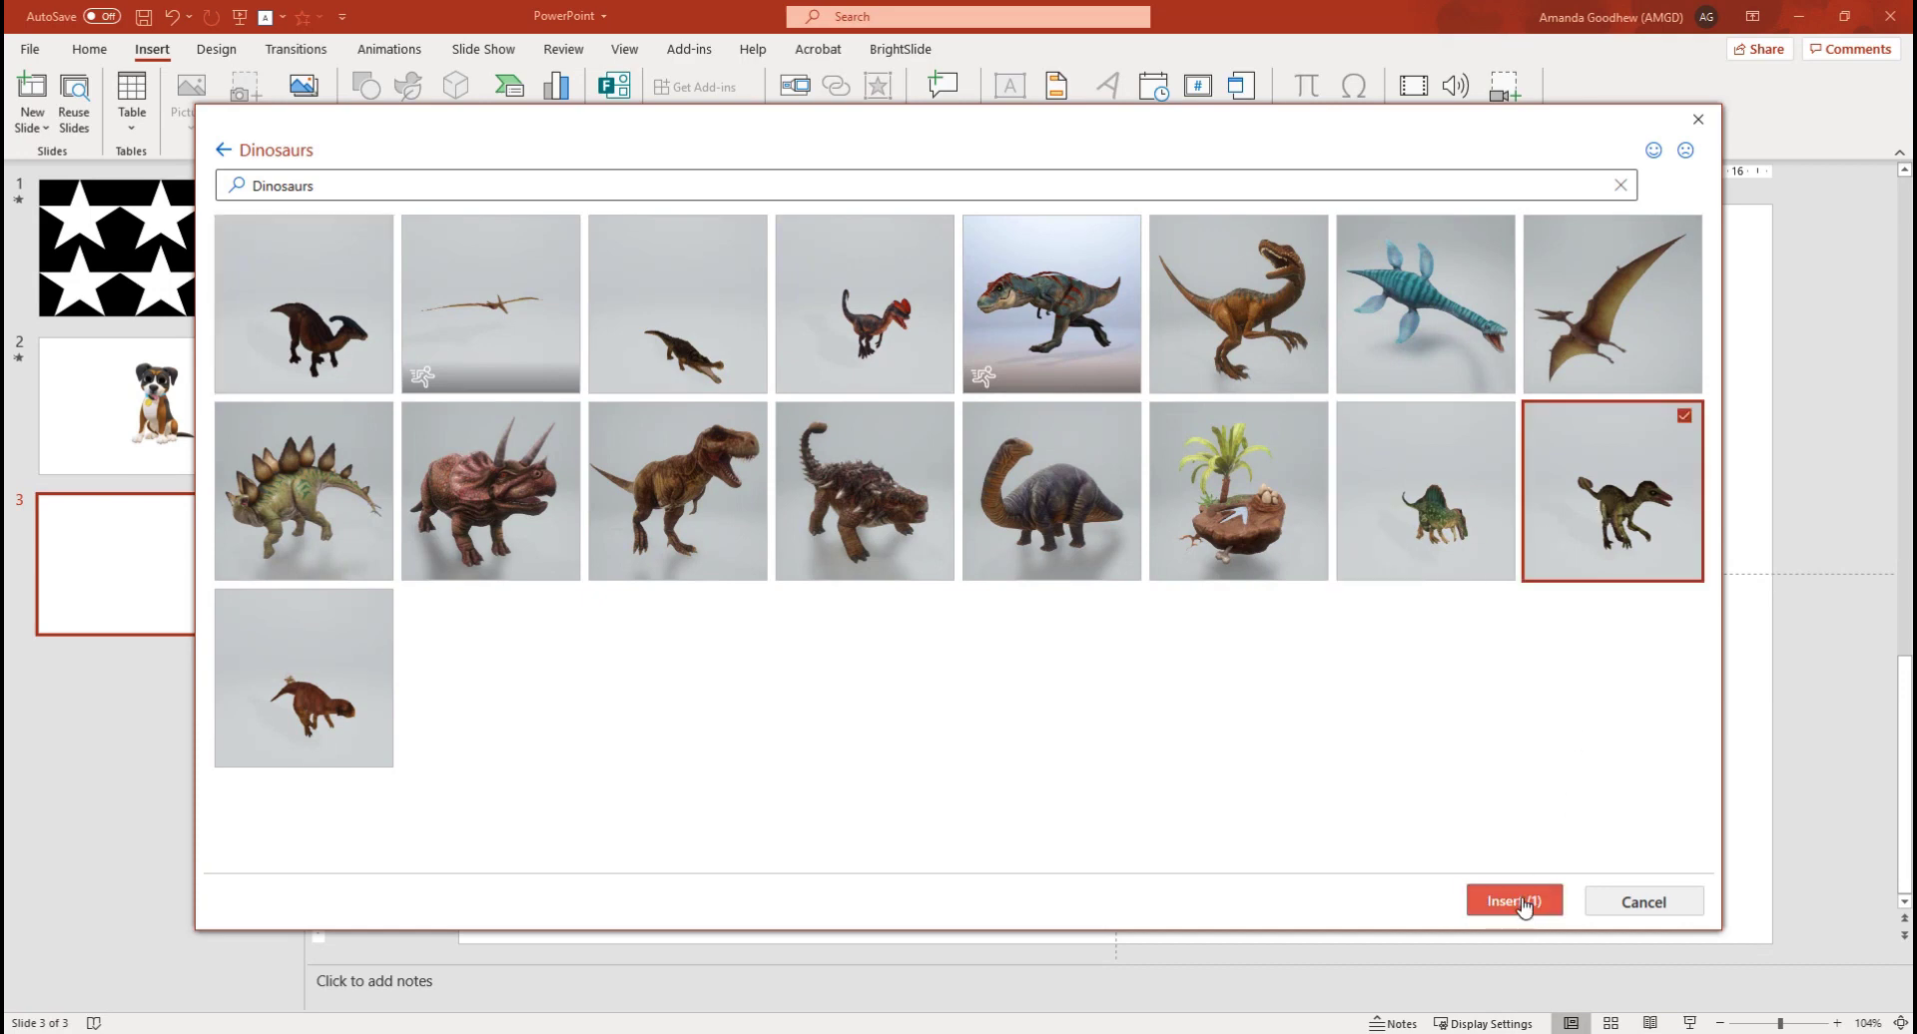
left_click(1514, 902)
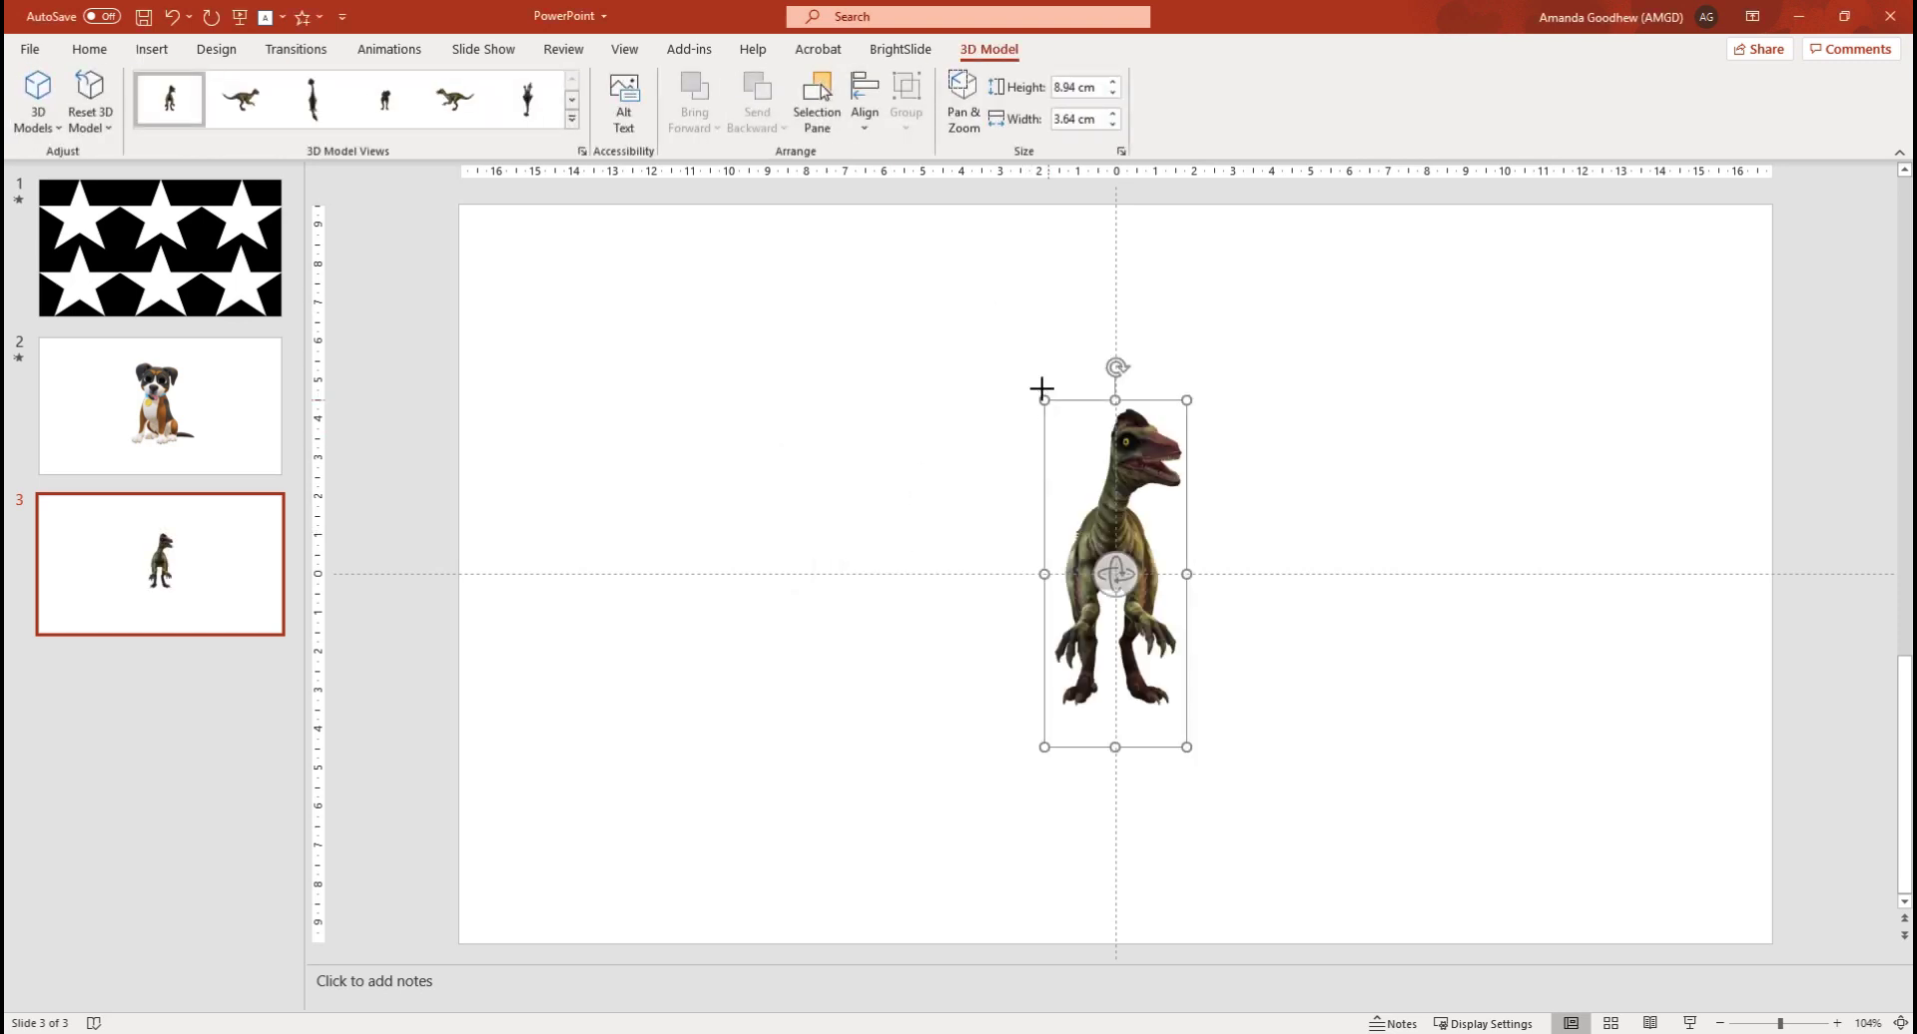
Enlarge the dinosaur to about 14.67 × 21.97 cm and rotate it to a side profile, head raised
left_click_drag(1042, 388, 911, 236)
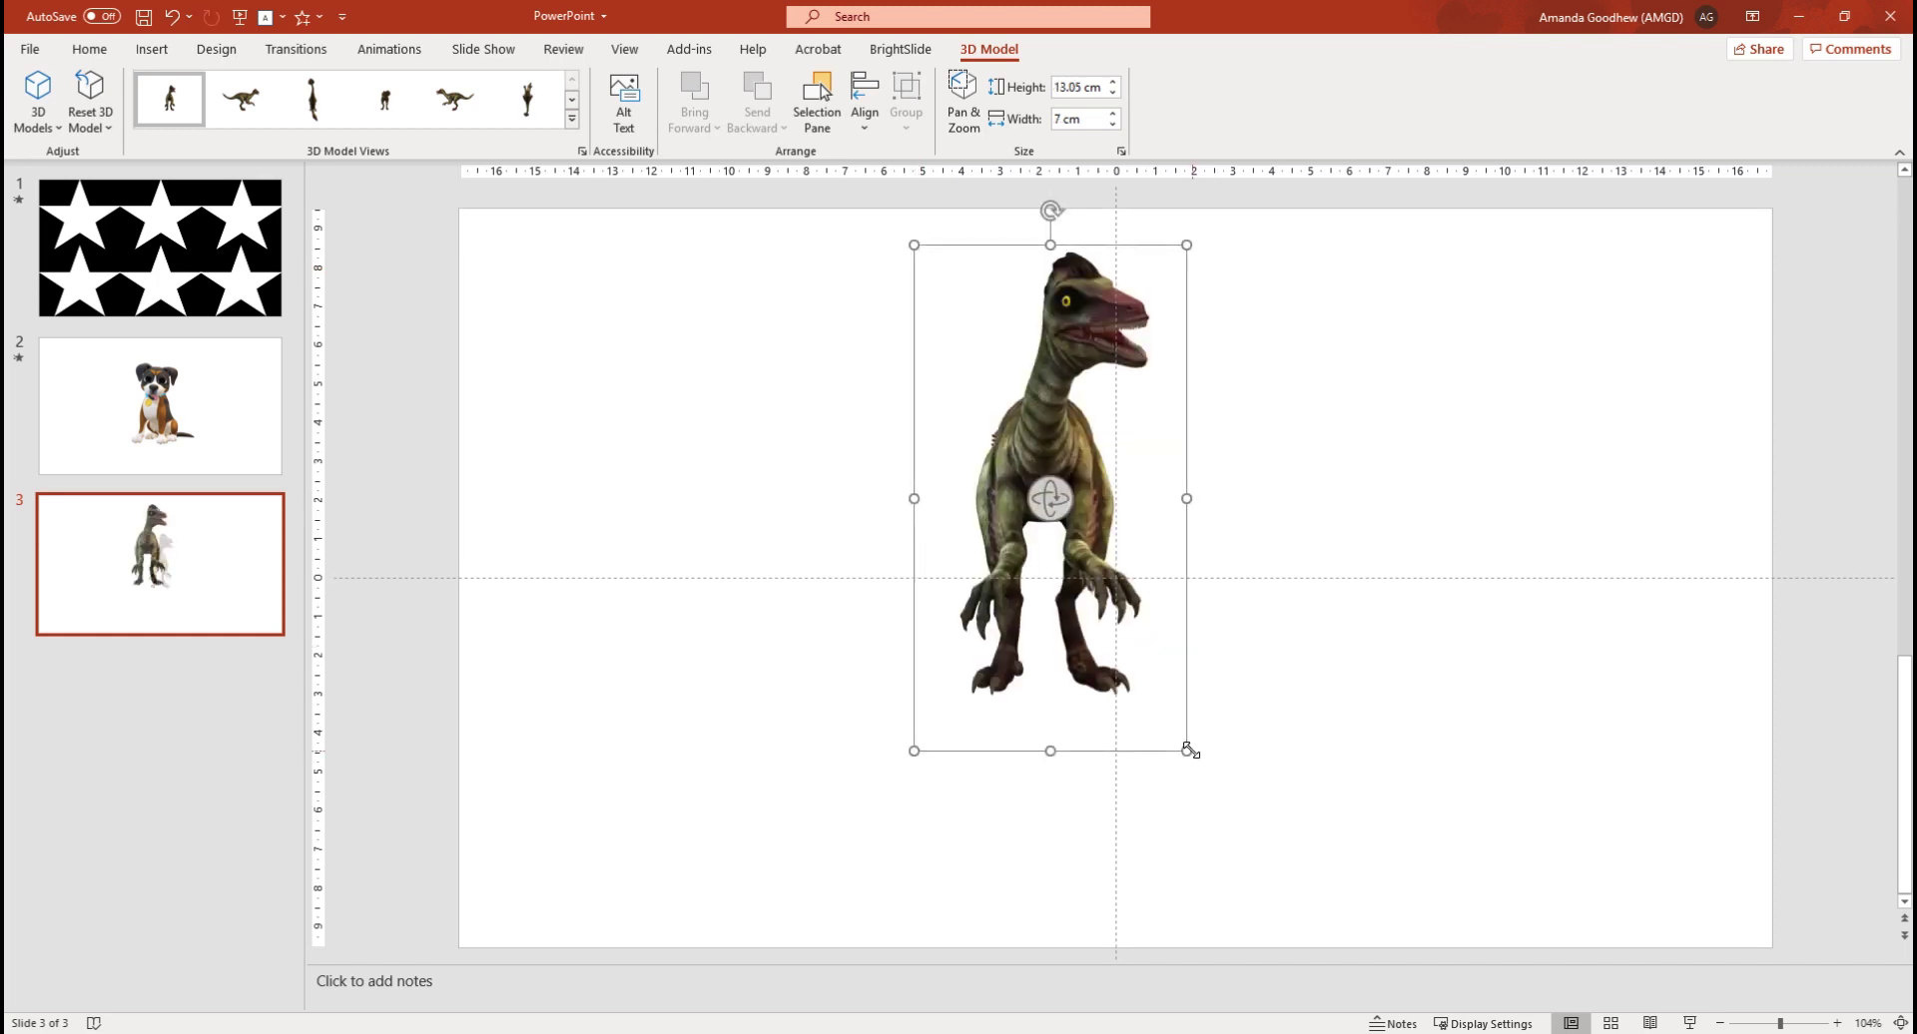
left_click_drag(1187, 750, 1357, 919)
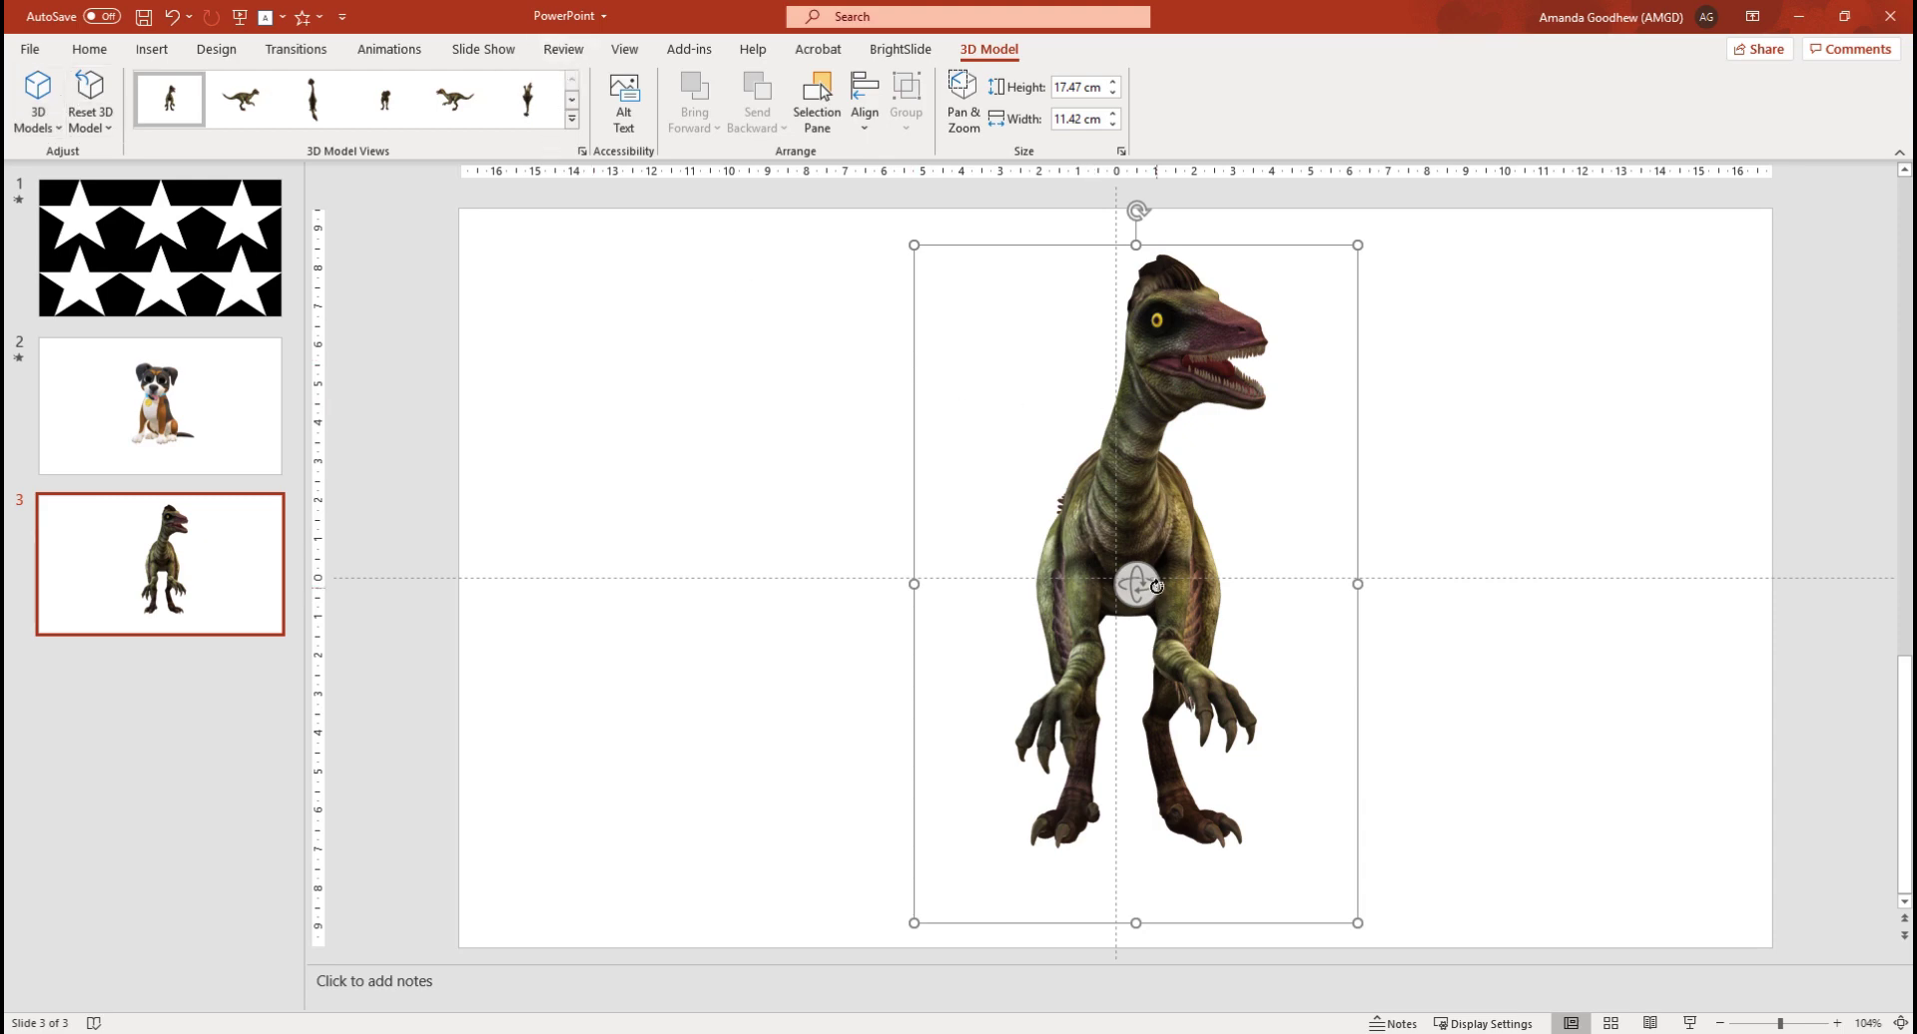
left_click_drag(1156, 586, 916, 688)
left_click_drag(1118, 582, 1114, 529)
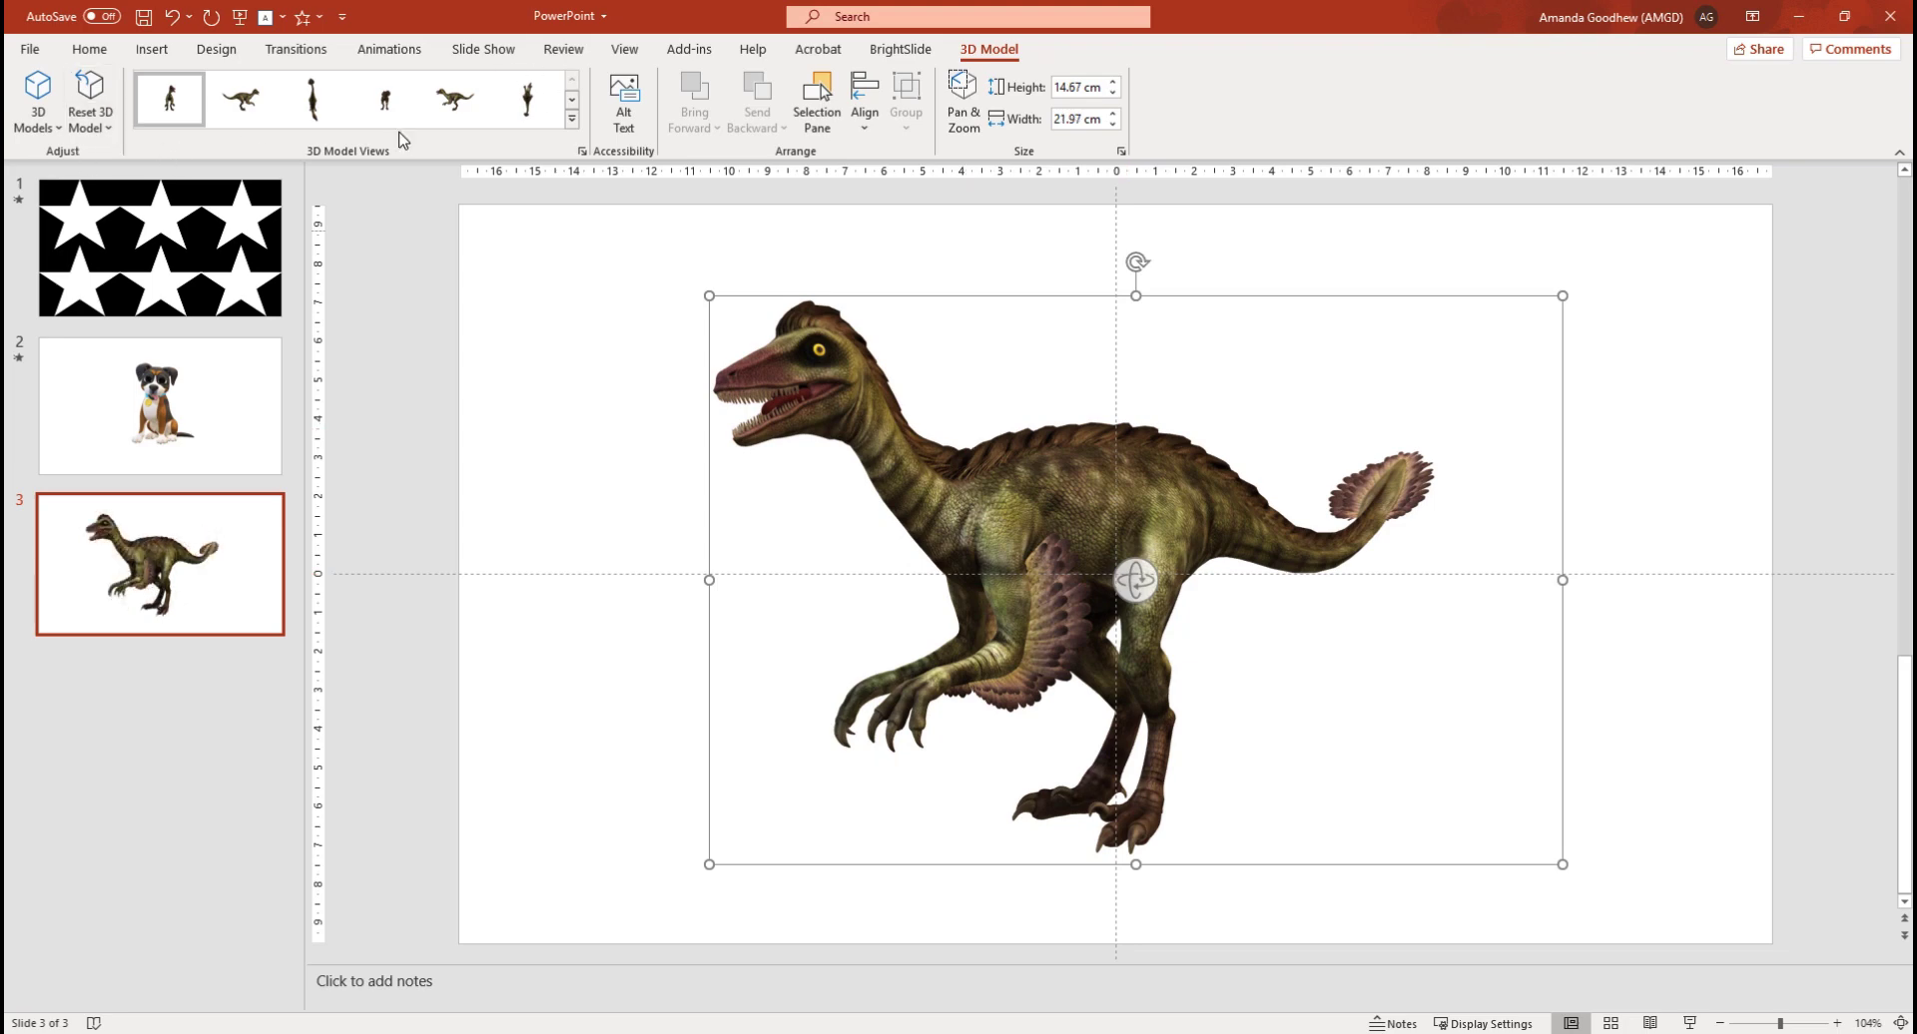
Give the dinosaur a 5-second Swing animation, setting Effect Options so it swings twice
left_click(394, 48)
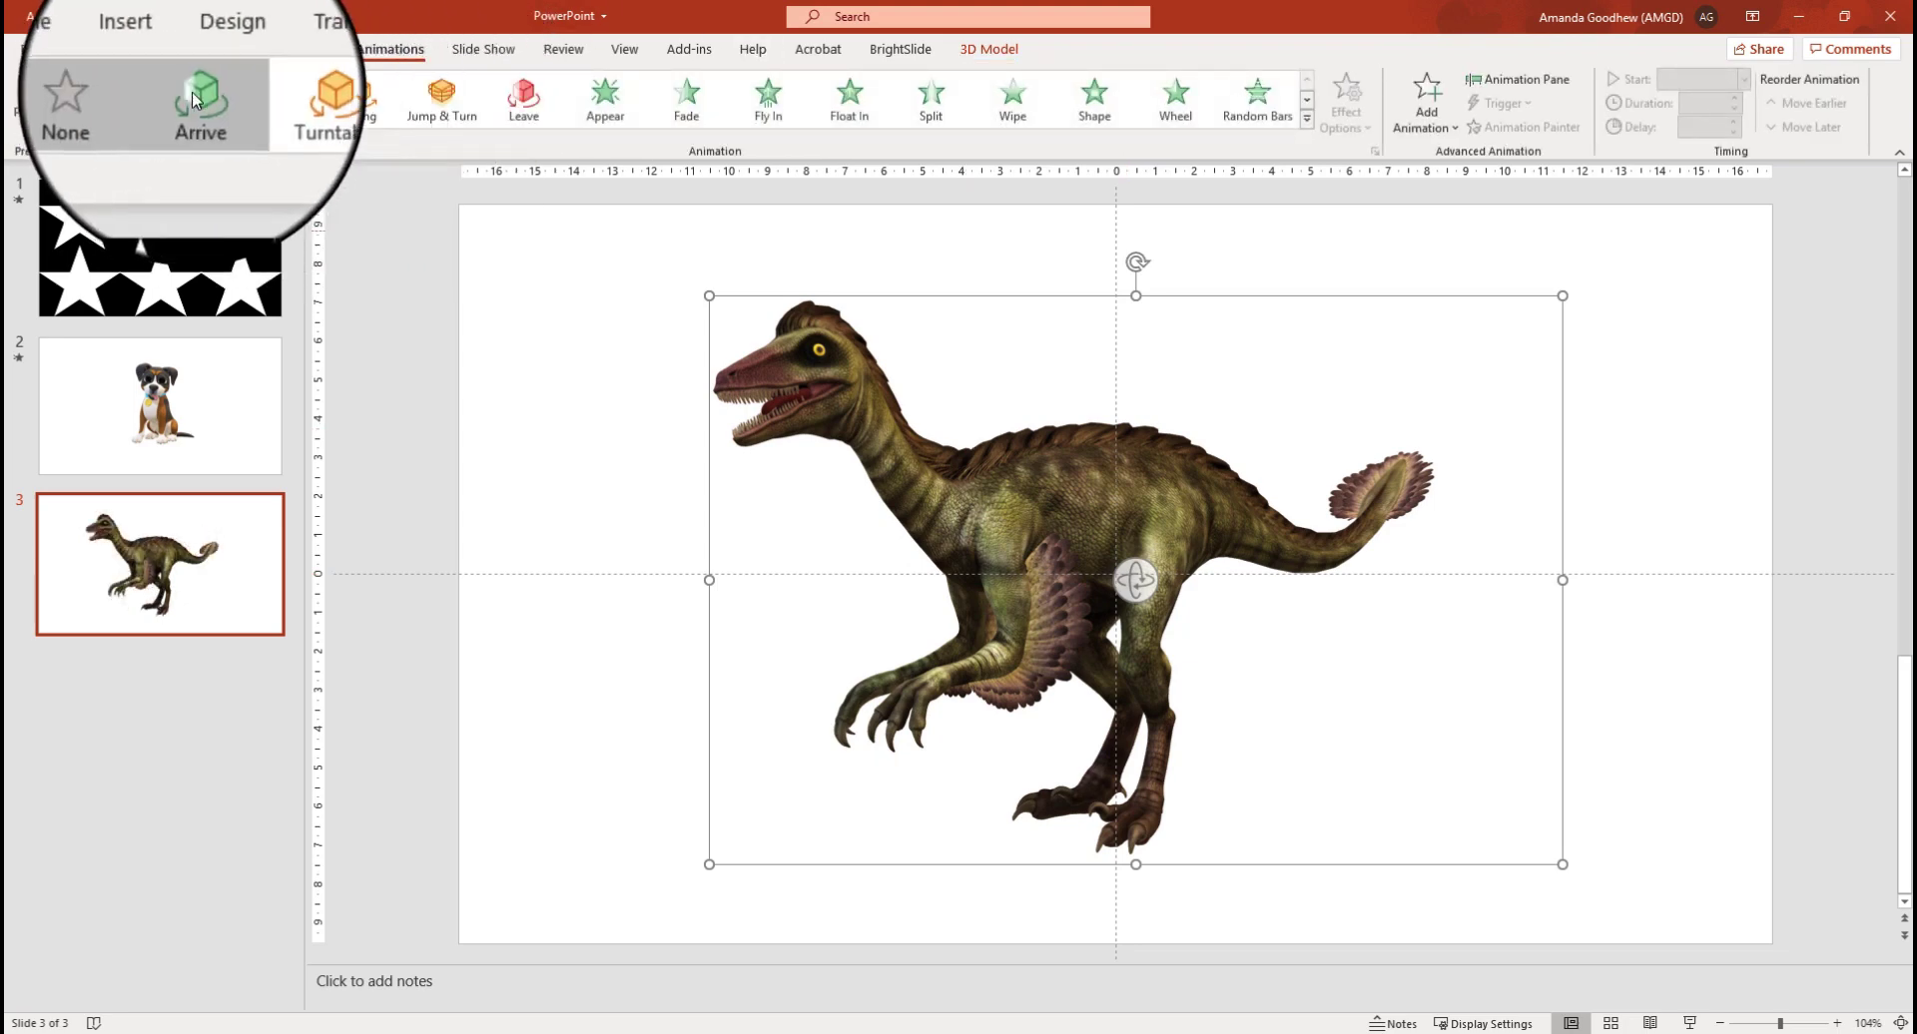
left_click(200, 97)
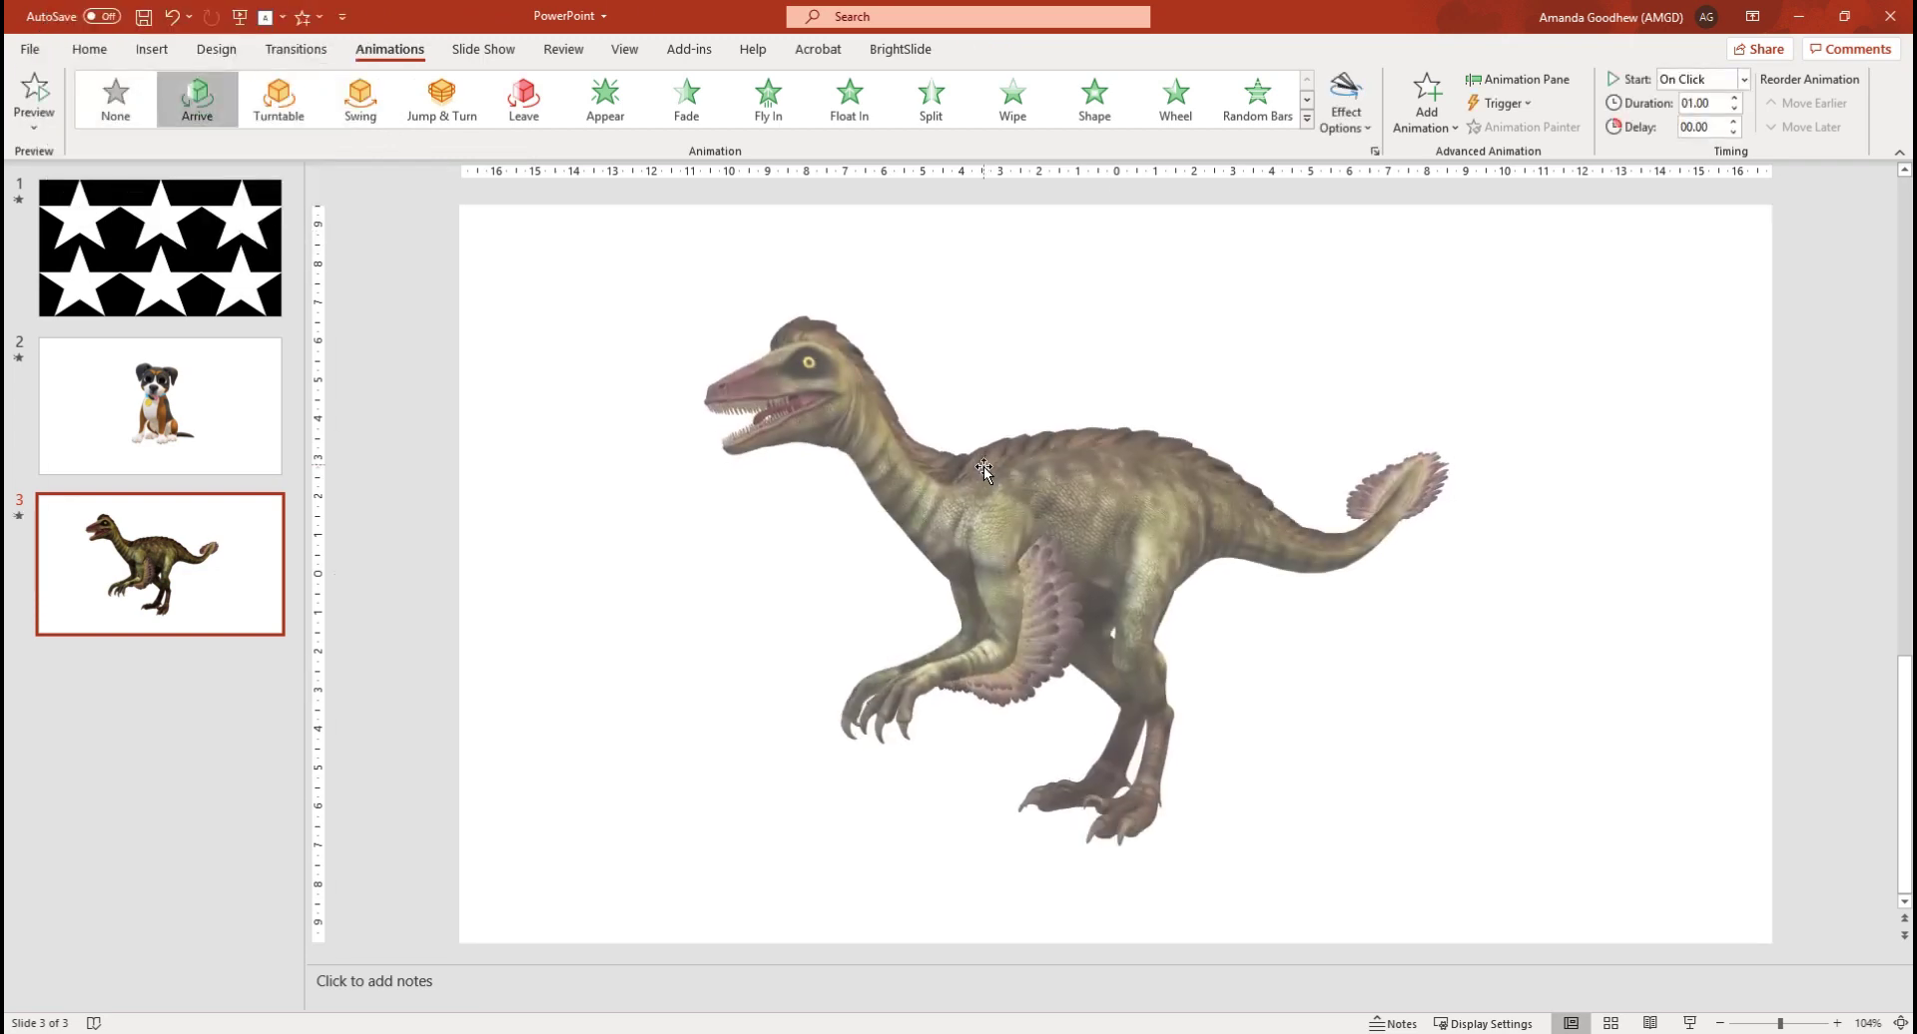
left_click(1000, 527)
left_click(361, 100)
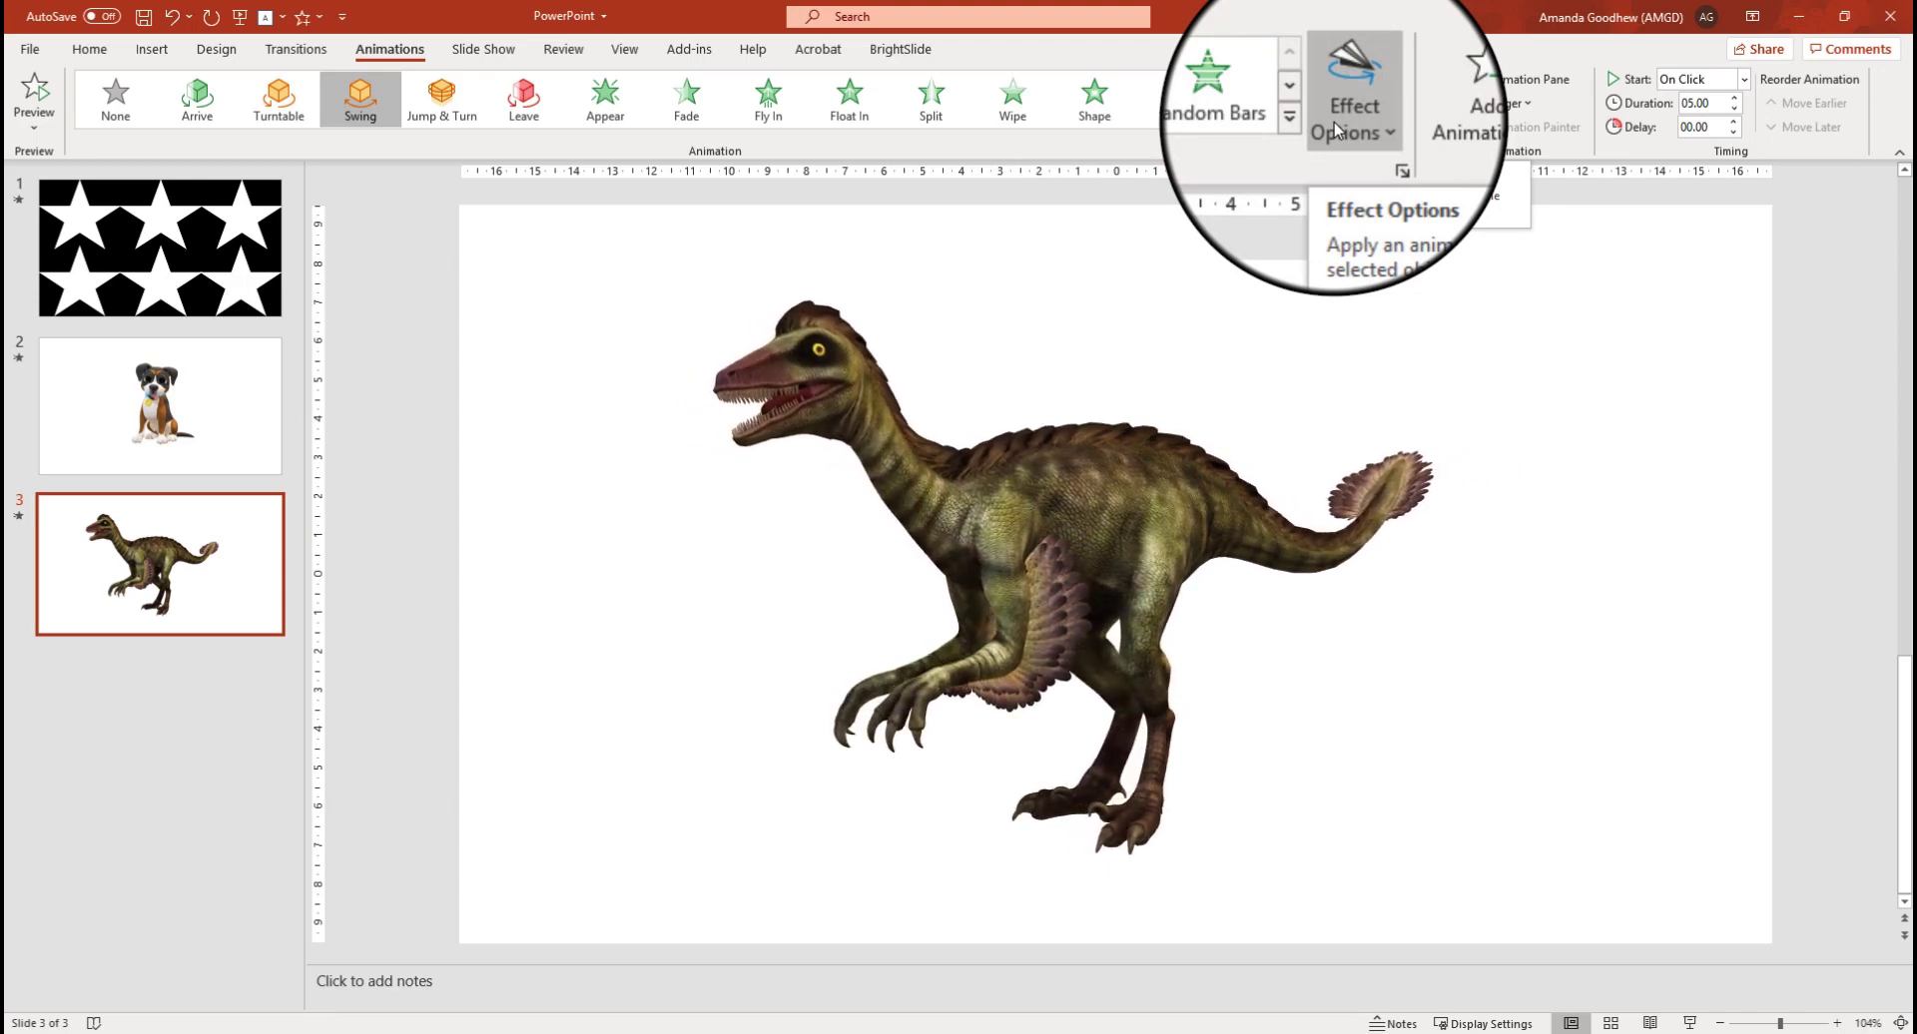
left_click(1346, 112)
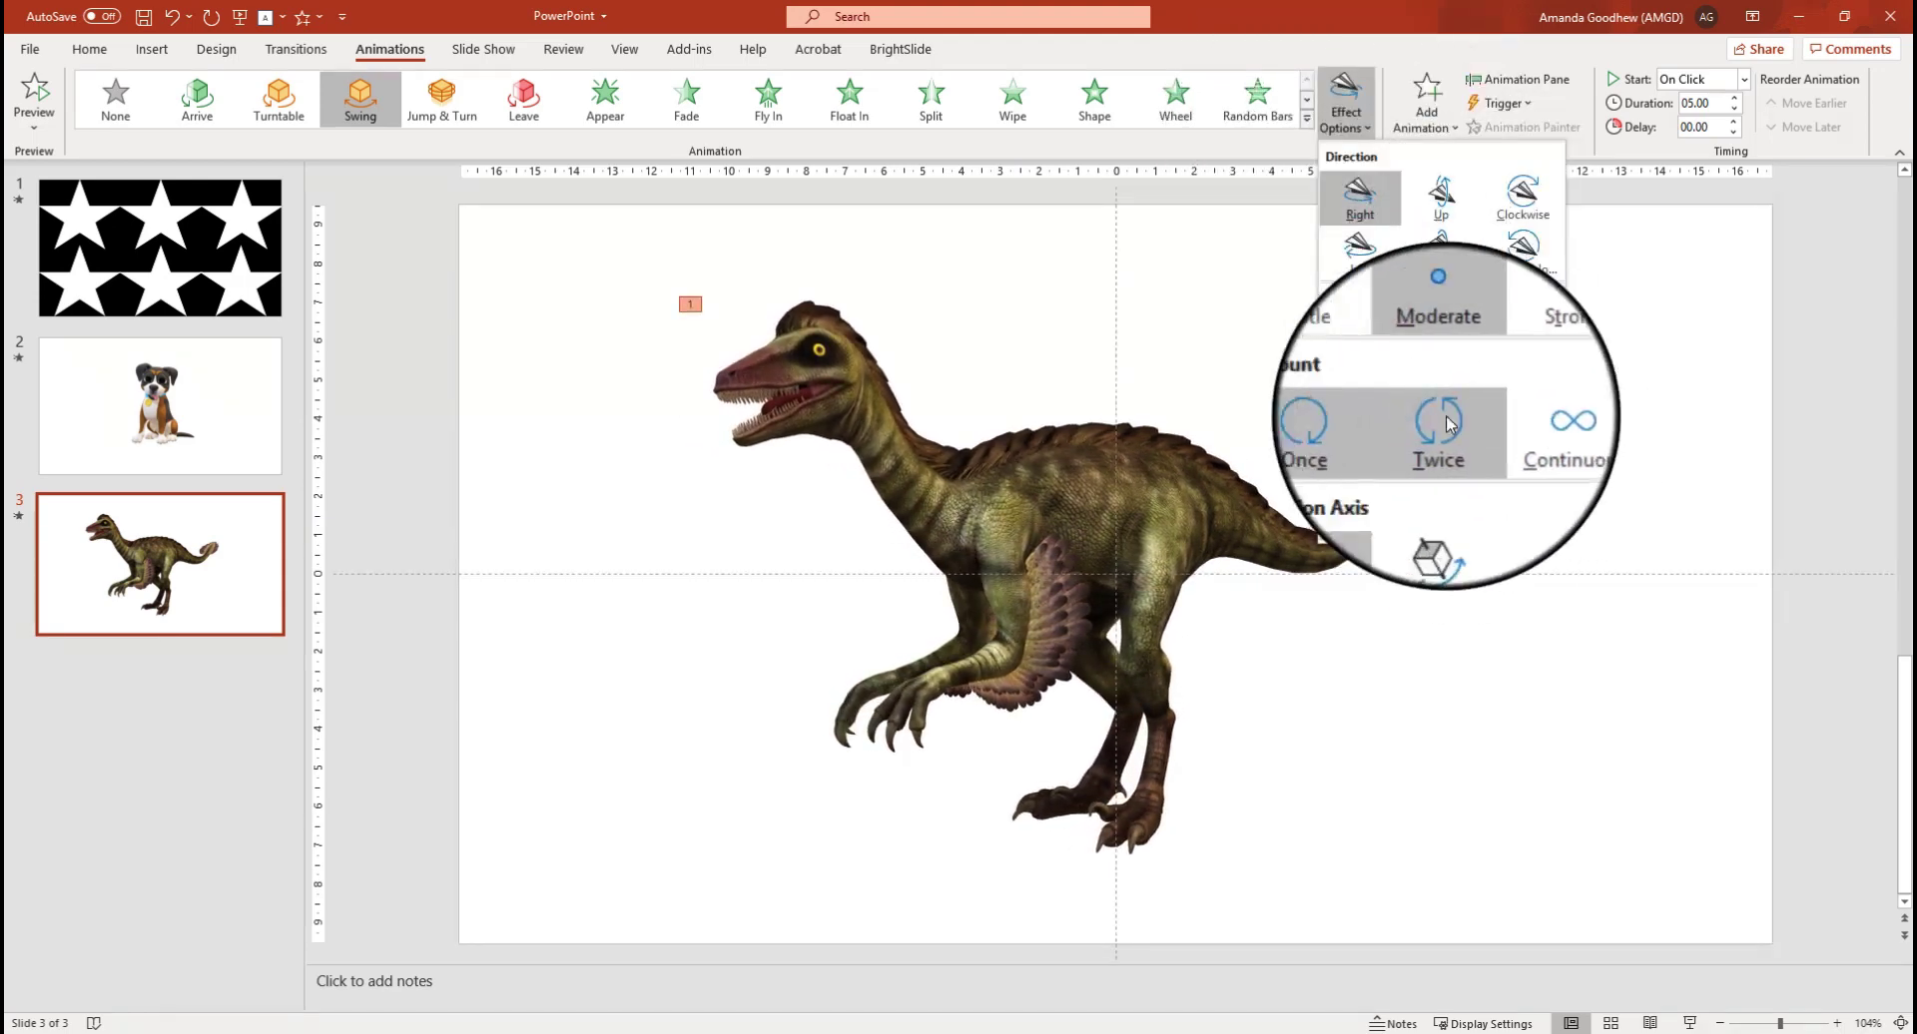
left_click(1533, 345)
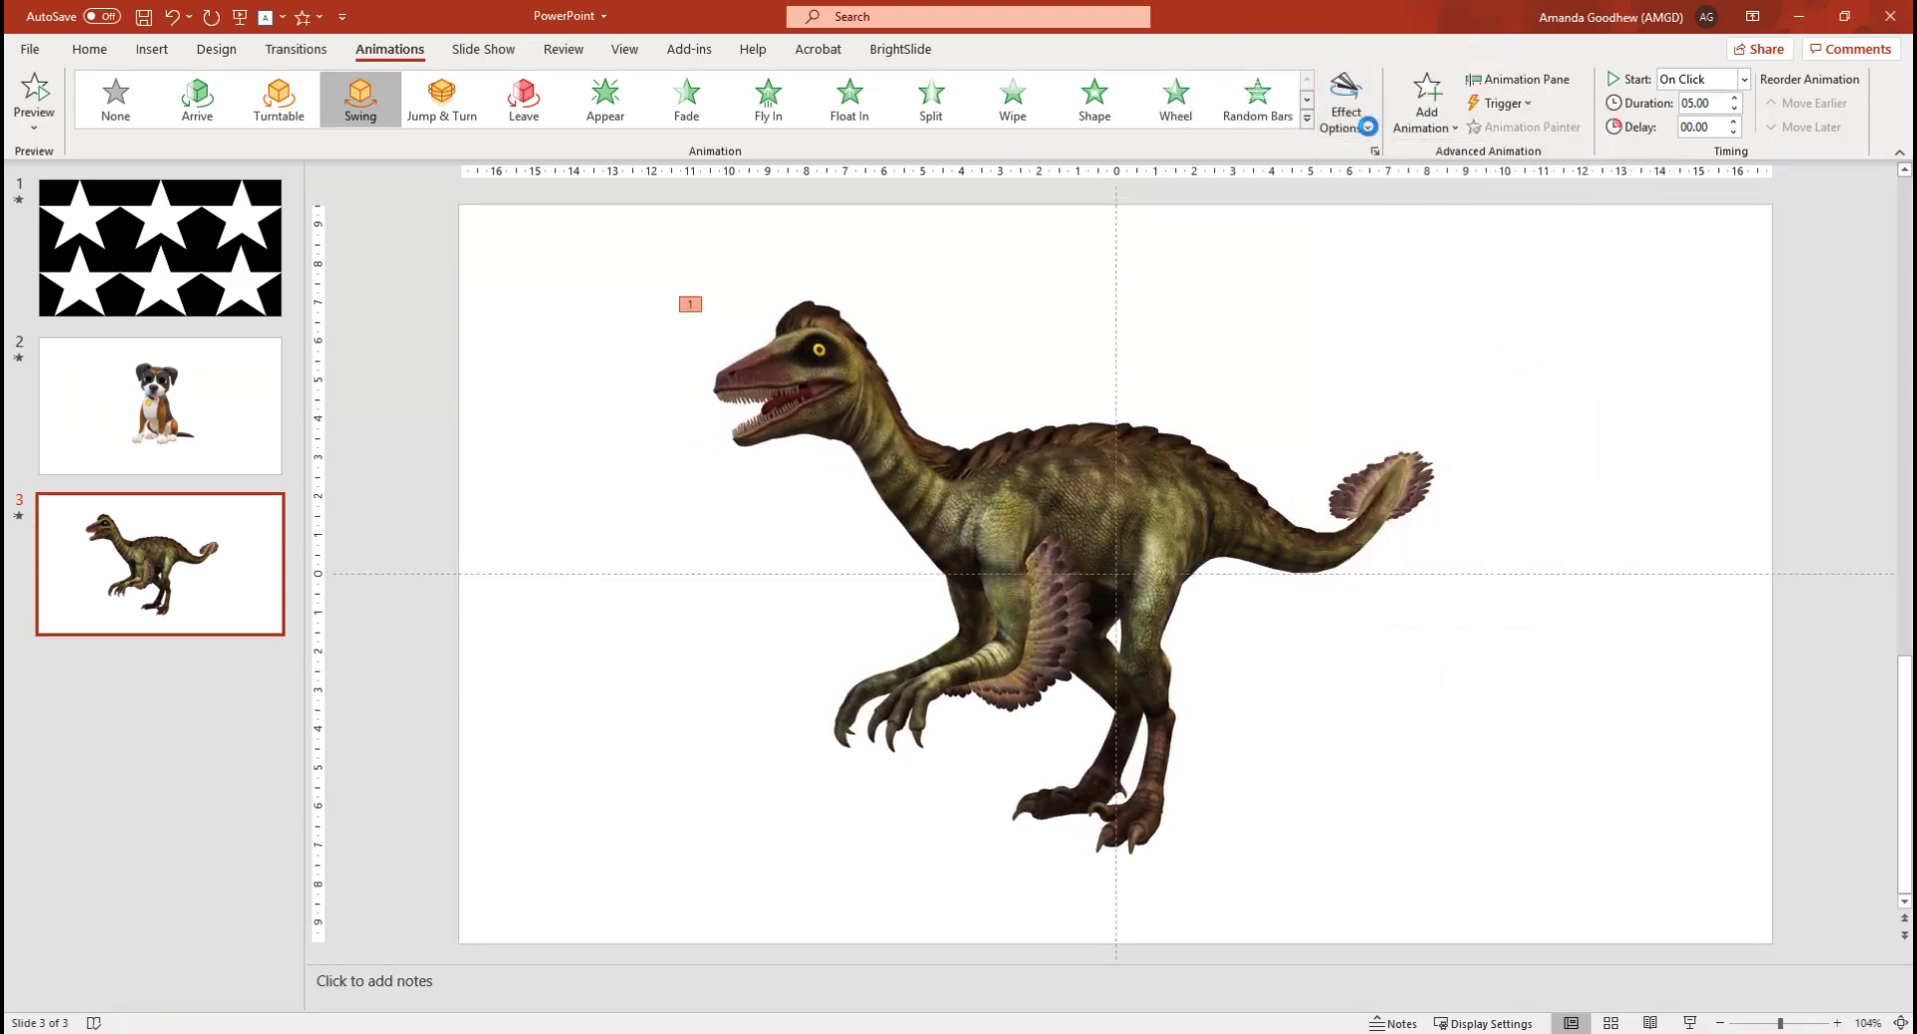